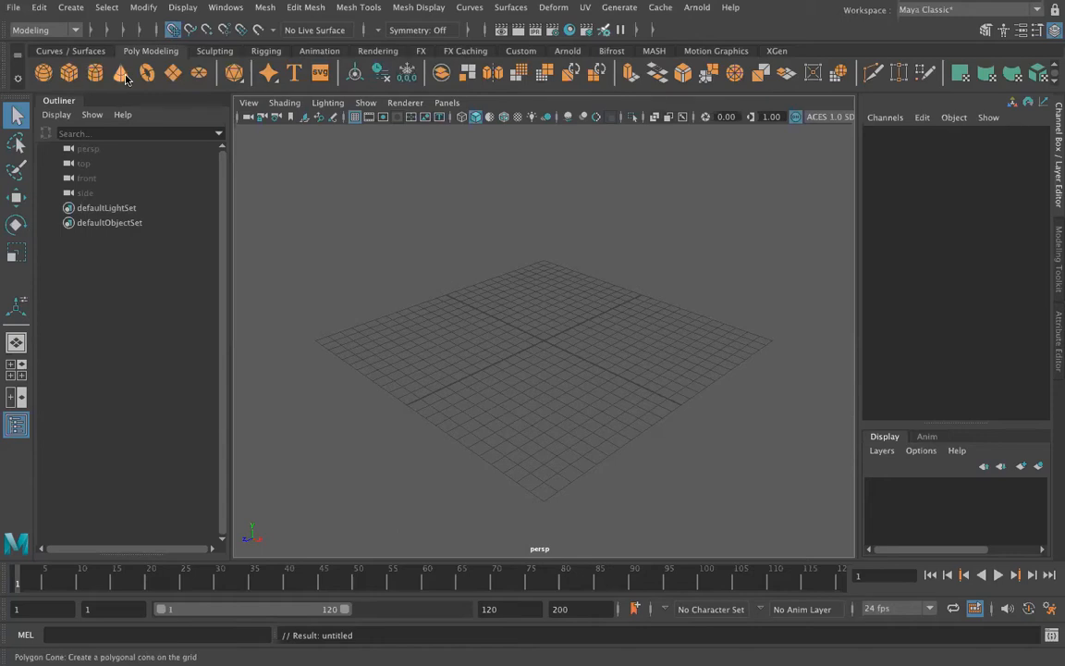
Step: Create a polygon sphere with the default settings at the origin and frame it in the perspective view
click(43, 73)
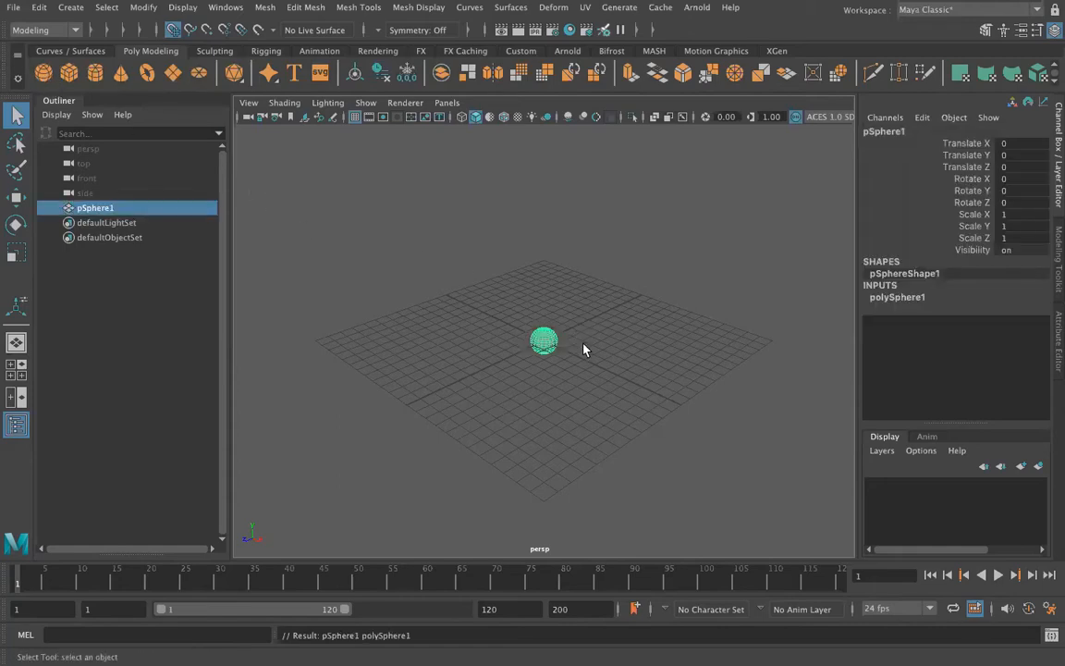
key(f)
Step: Examine the sphere's straight-edged polygon structure up close along its silhouette, and return to a view of the whole sphere
alt+drag(334, 340, 452, 325)
scroll(474, 279, up, 4)
scroll(475, 279, up, 10)
alt+drag(465, 261, 454, 258)
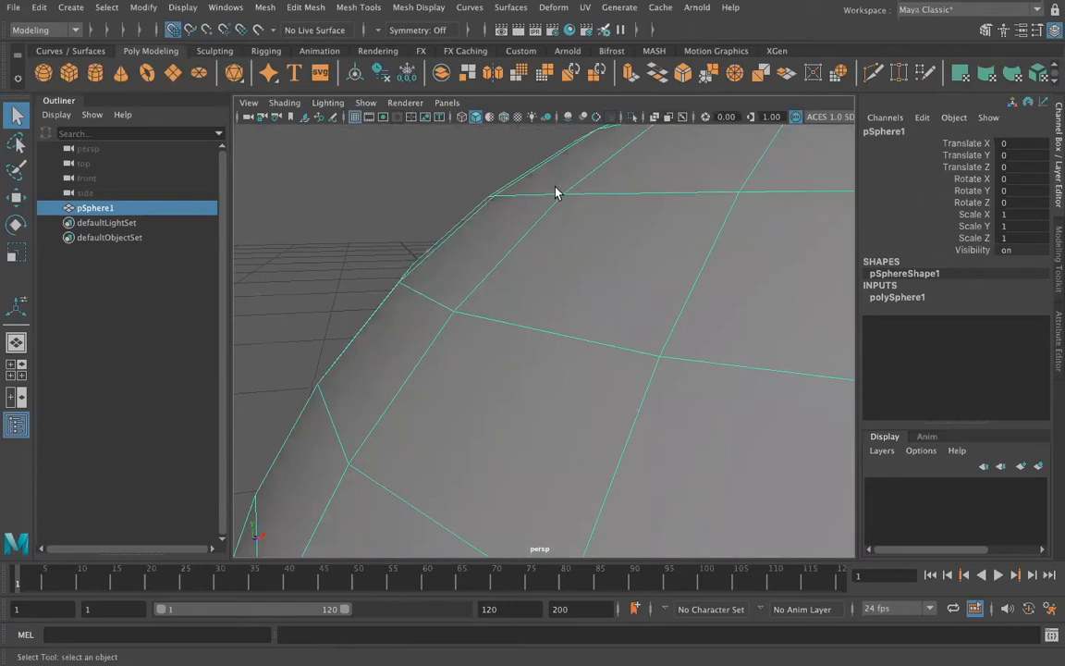
alt+drag(480, 211, 502, 207)
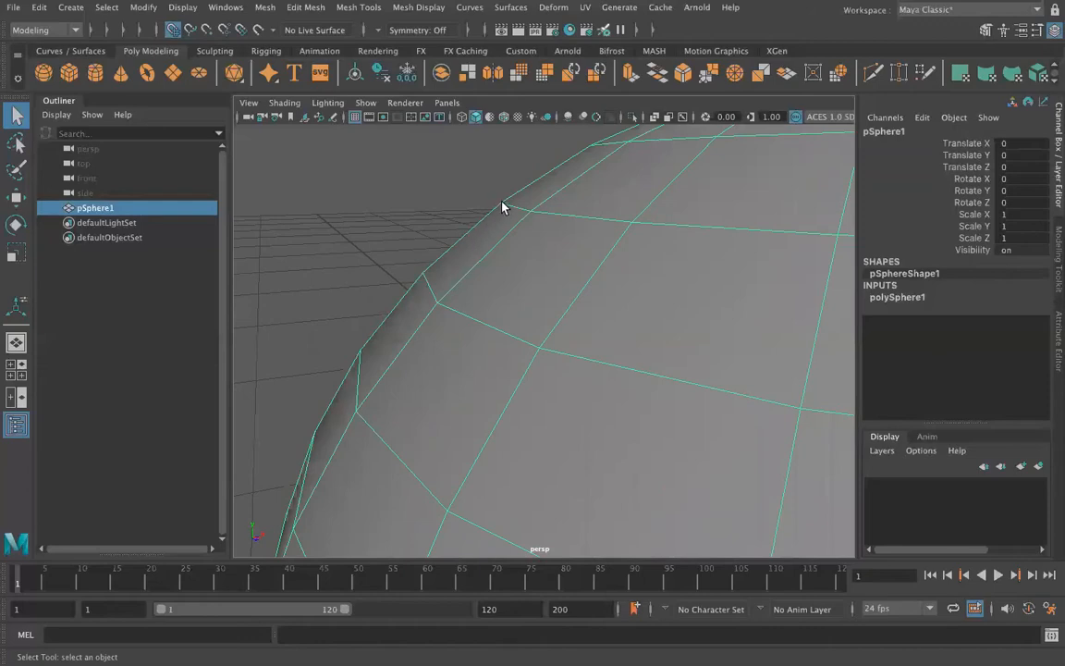
alt+drag(491, 220, 507, 204)
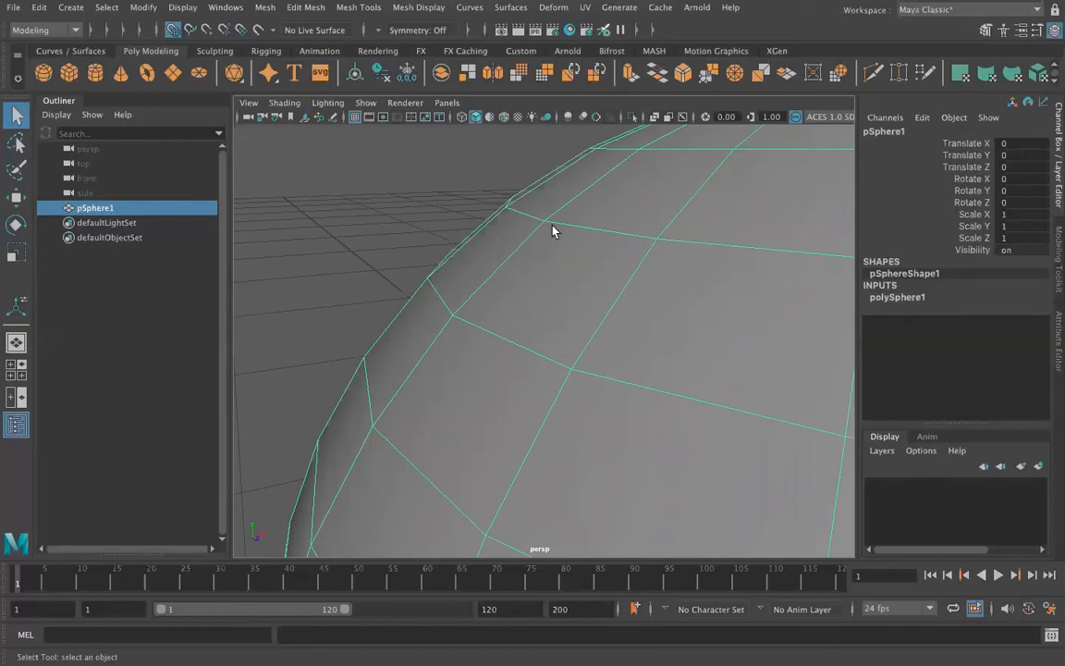
alt+drag(554, 230, 551, 226)
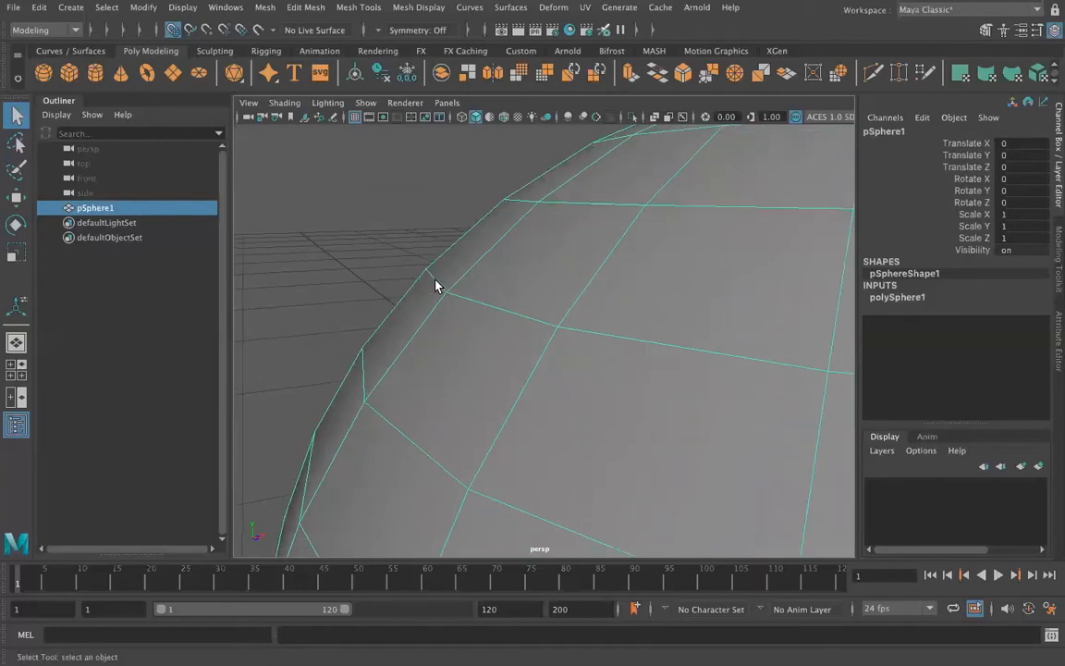
scroll(578, 279, down, 5)
alt+middle_drag(641, 290, 497, 214)
scroll(499, 242, down, 3)
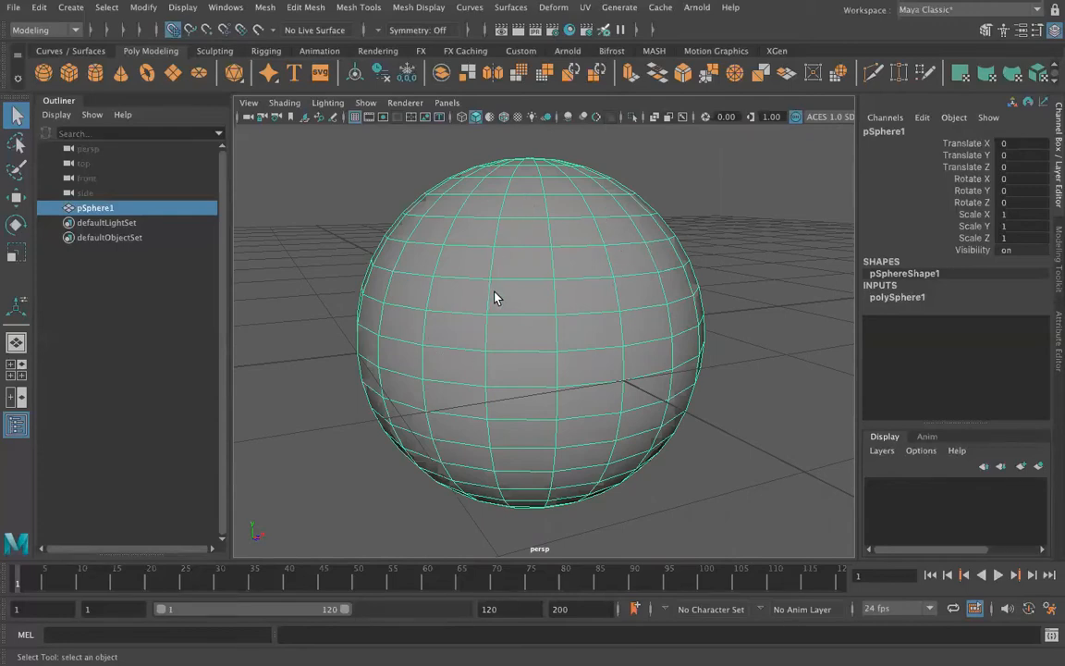
Step: Try the sphere's face, edge and vertex component selection modes one after another
right_drag(515, 243, 516, 294)
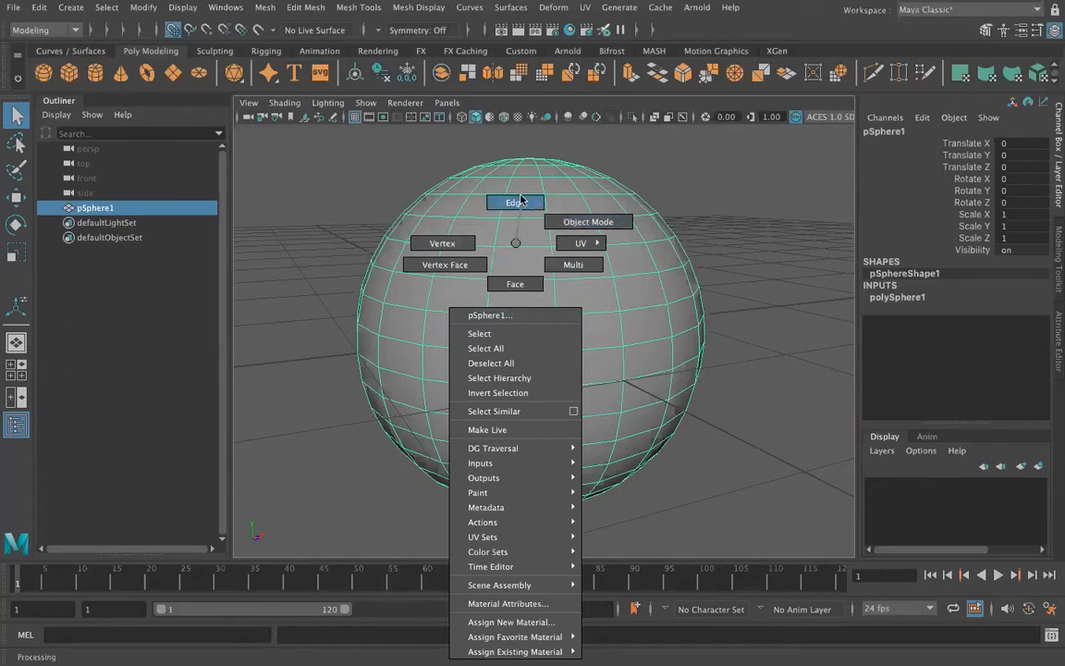
click(507, 284)
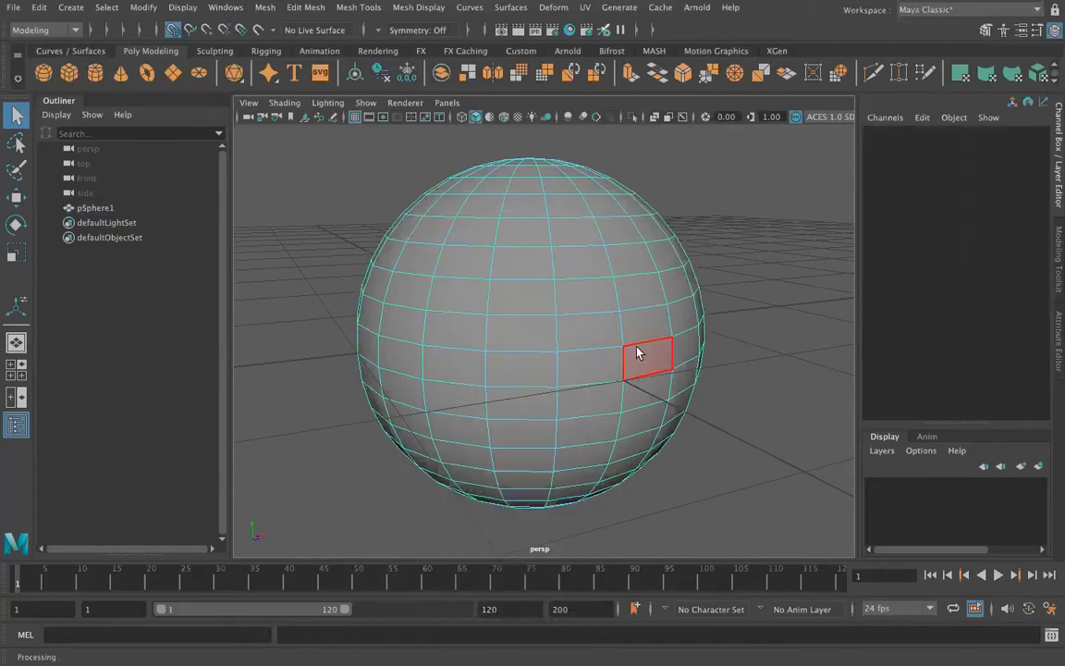
right_click(530, 301)
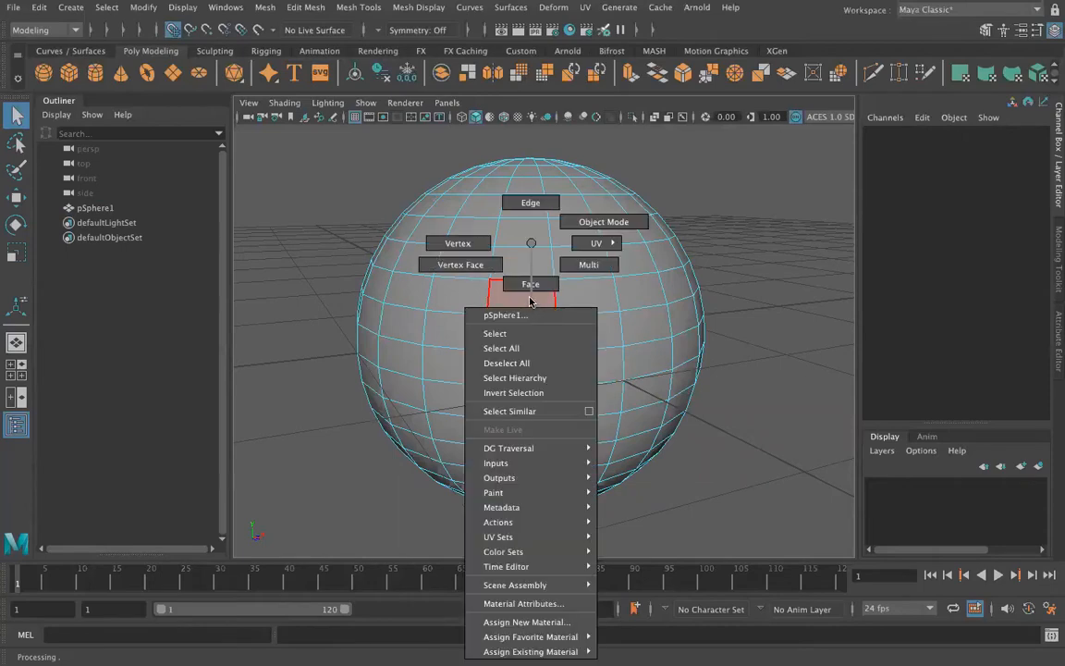
click(529, 203)
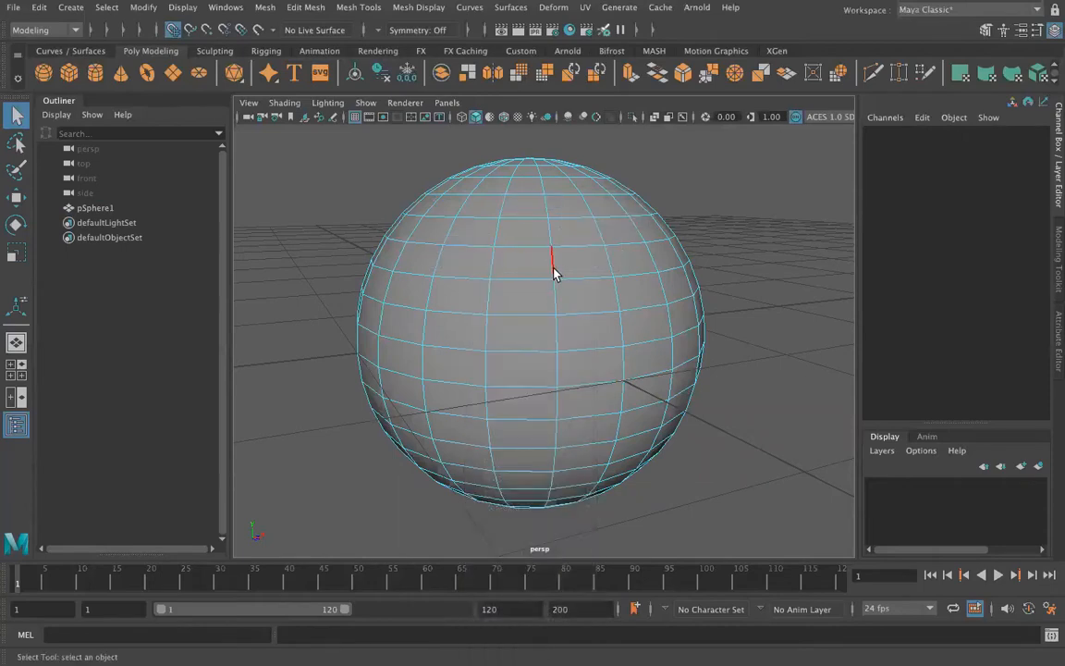
right_click(453, 243)
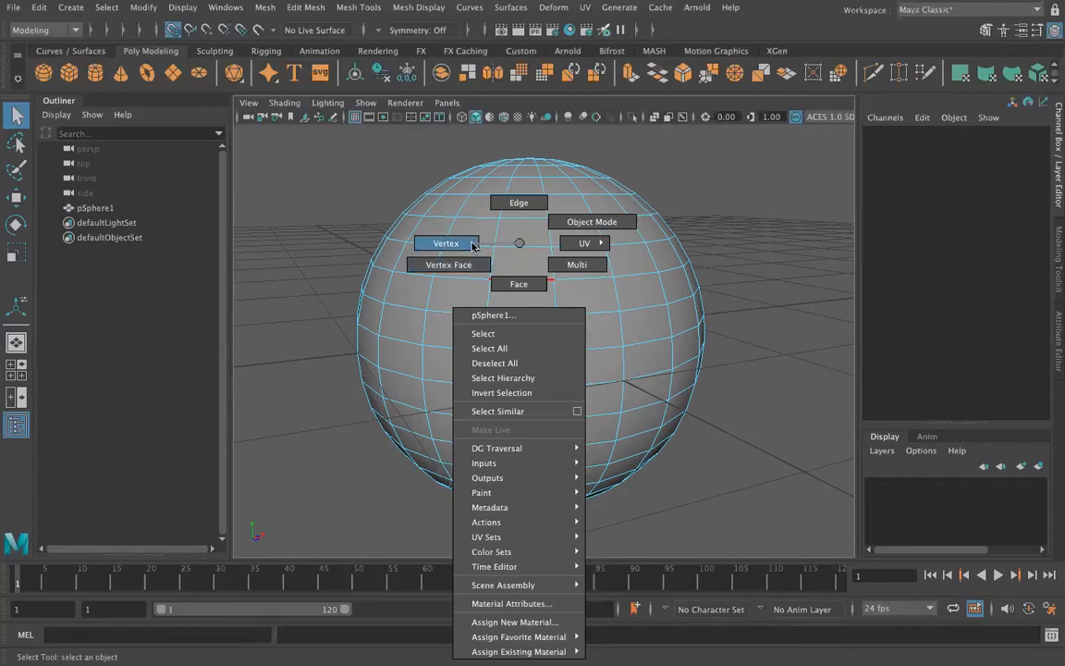
click(388, 238)
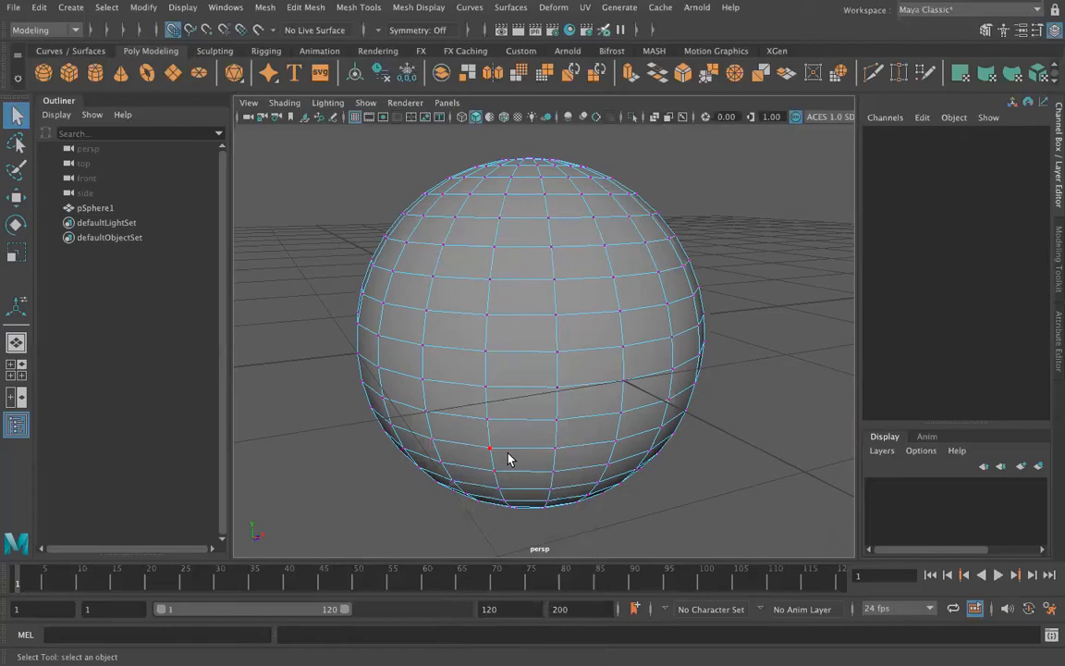
Step: Select one vertex on the sphere's side, try to pull it outward along Z, and undo the move
alt+drag(580, 310, 594, 354)
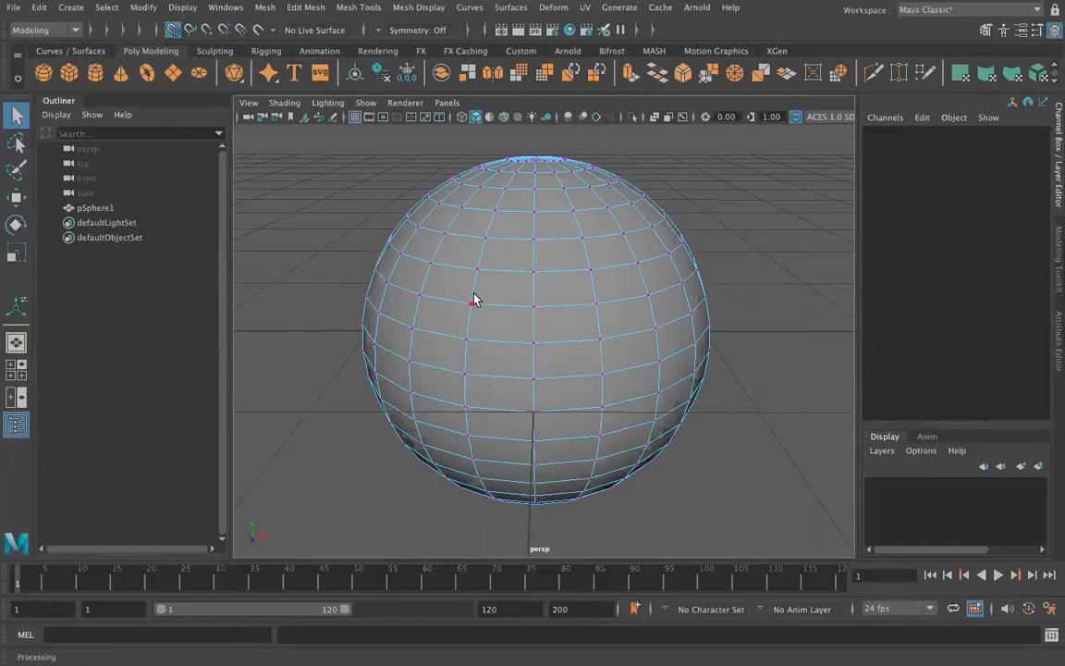
mouse_move(442, 312)
alt+mouse_down()
mouse_move(554, 262)
mouse_move(428, 292)
mouse_move(433, 316)
alt+mouse_up()
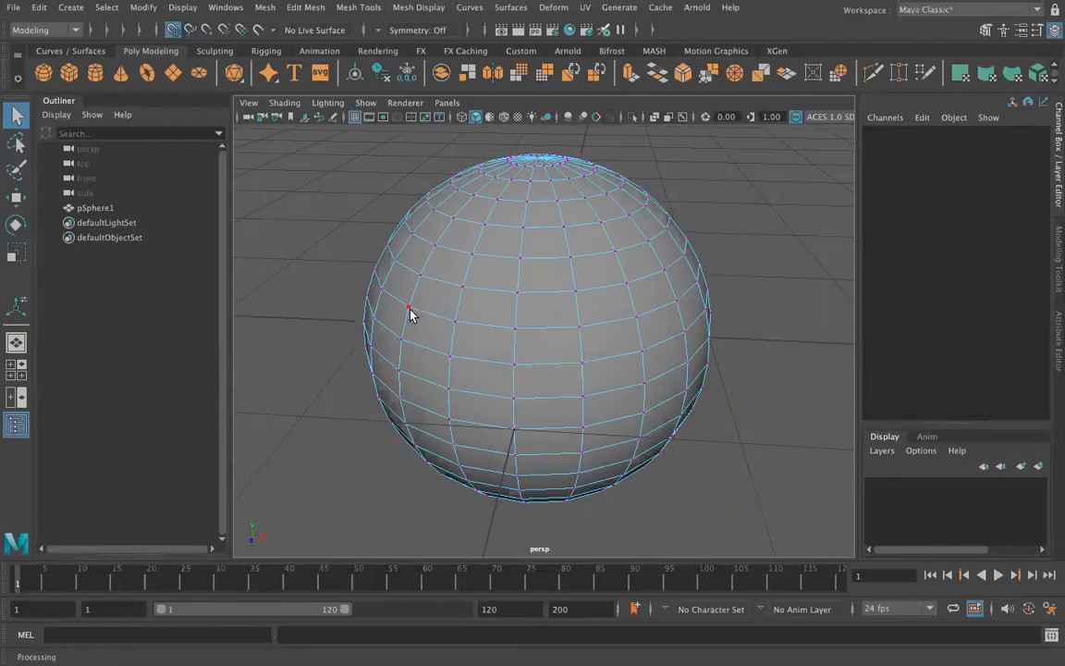
click(411, 314)
key(w)
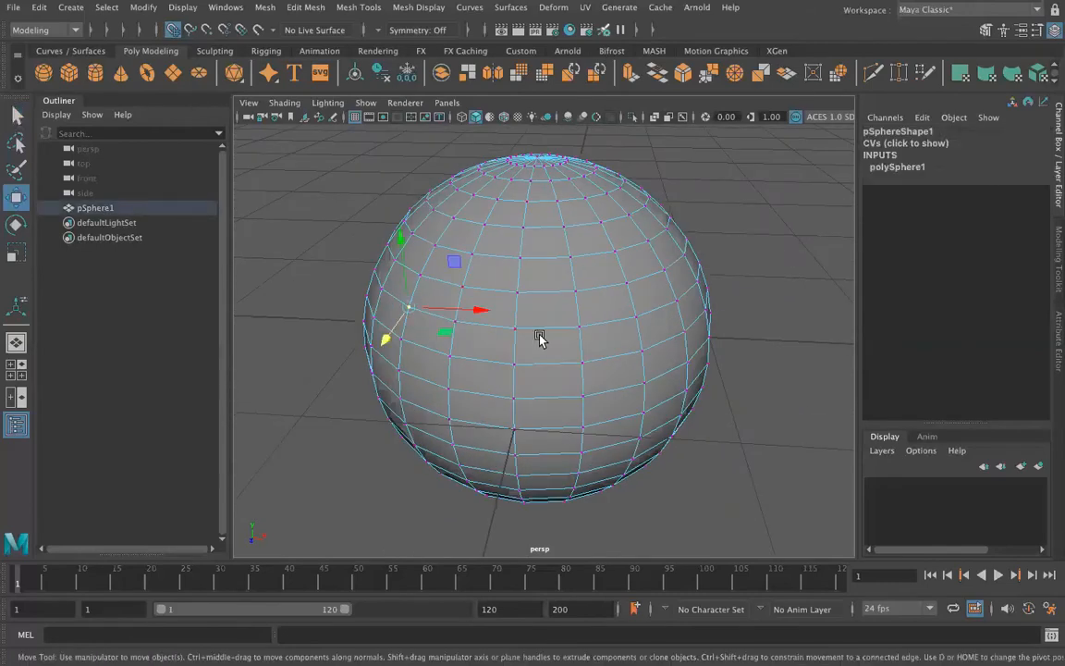
alt+drag(527, 319, 518, 340)
drag(375, 361, 319, 430)
key(ctrl+z)
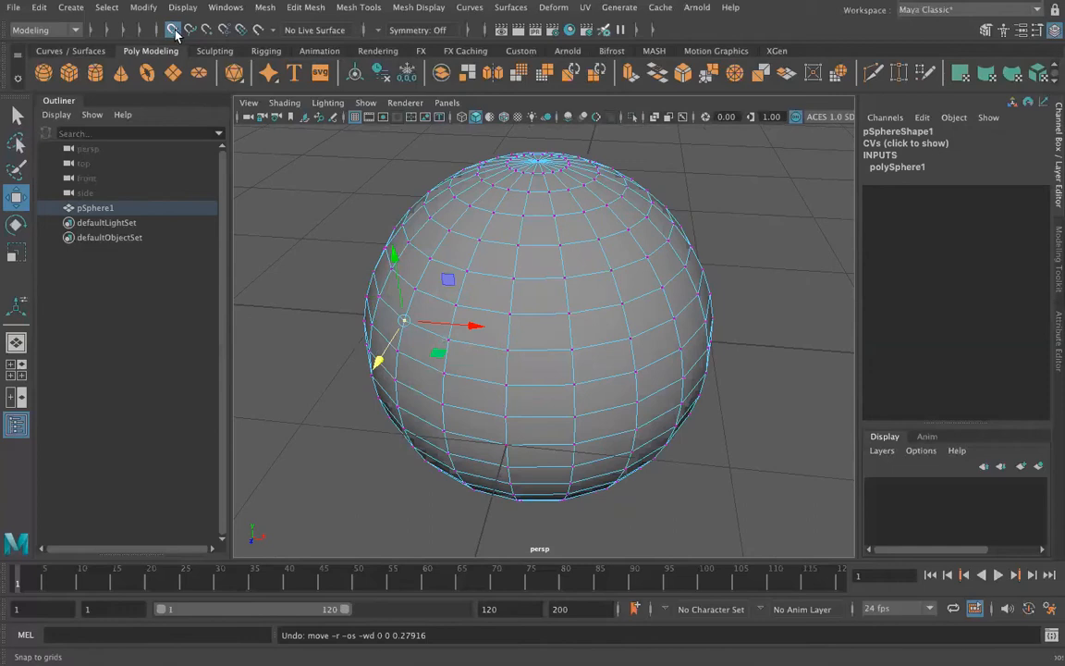
Step: Pull the side vertex outward along Z with grid snapping off, and undo back to the sphere selected in object mode
drag(376, 361, 555, 397)
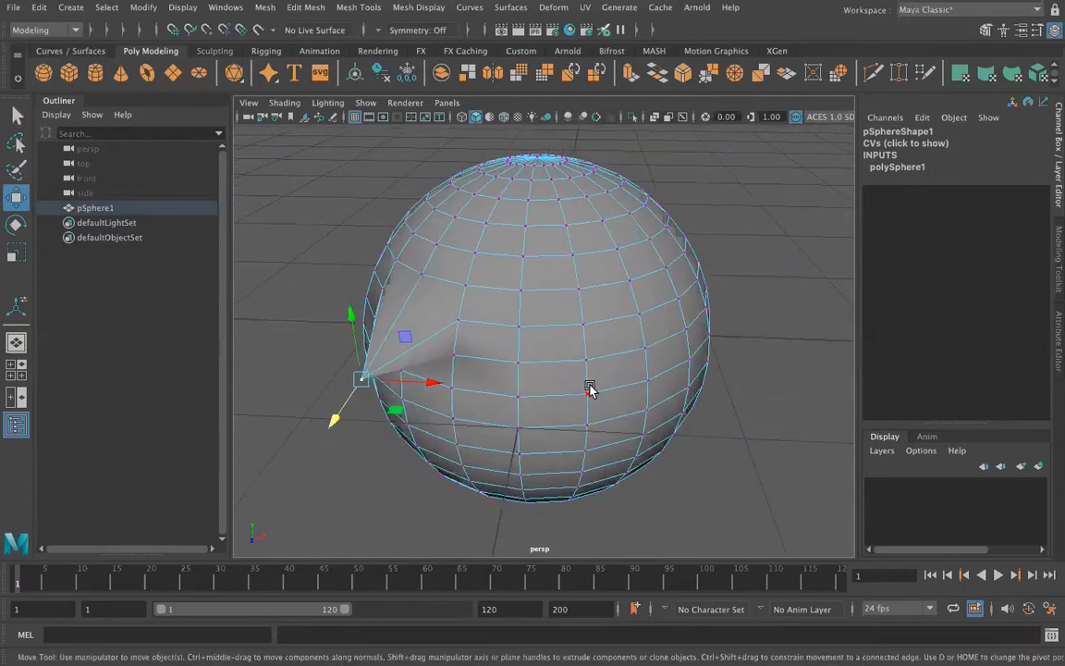
key(ctrl+z)
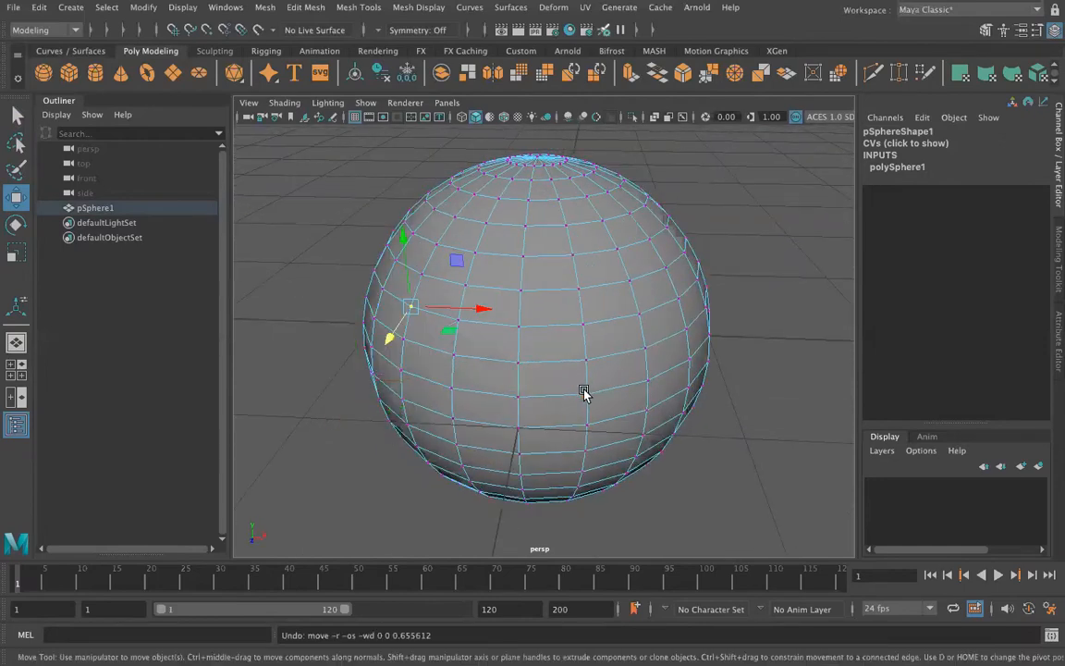
key(ctrl+z)
key(ctrl+z)
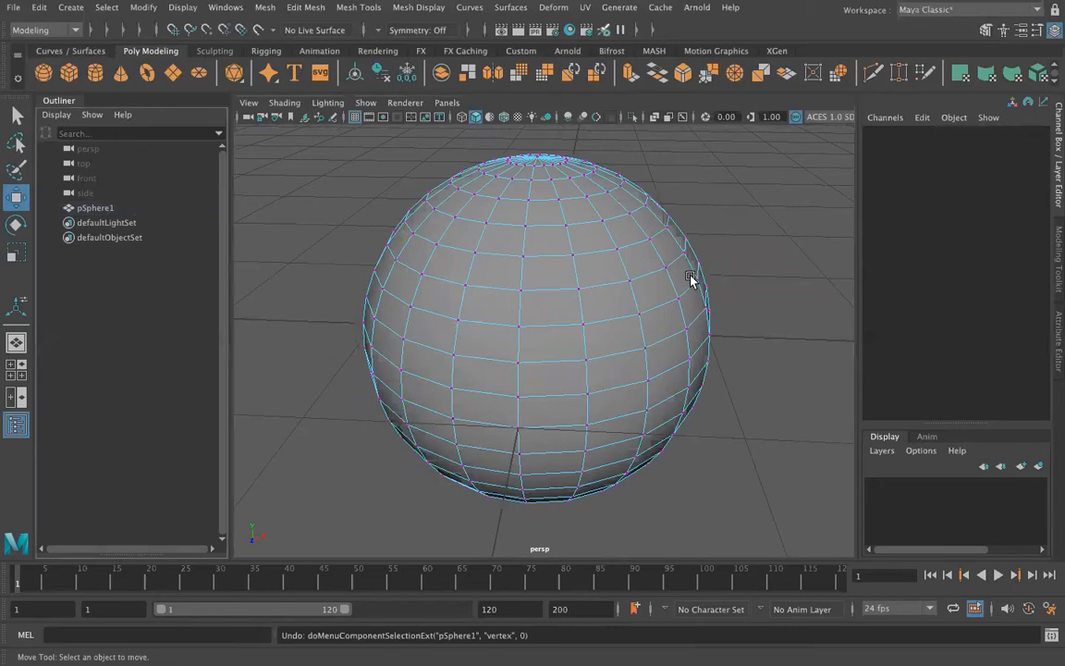
key(ctrl+z)
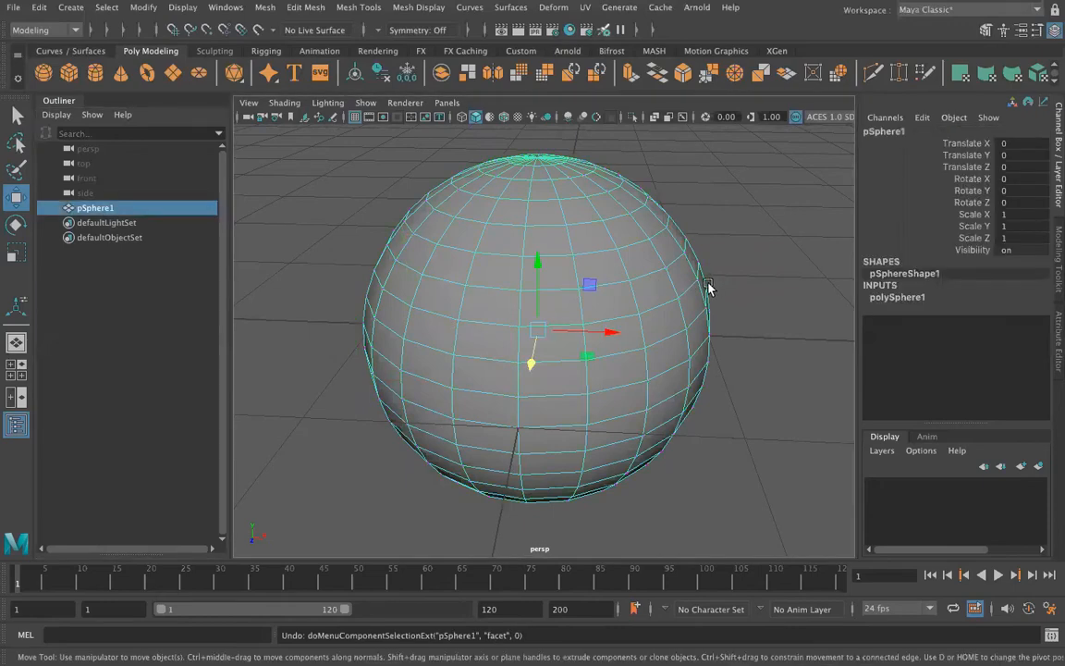
Step: Open the sphere's polySphere1 creation attributes, try a slightly larger radius, and set the radius to 1
click(1056, 342)
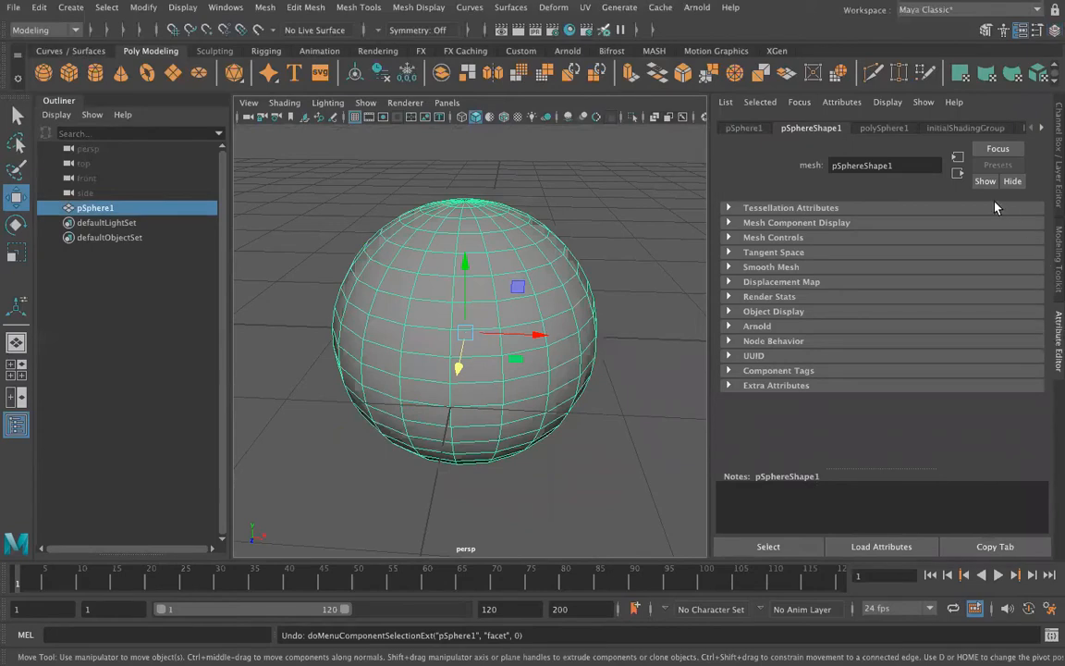
click(890, 130)
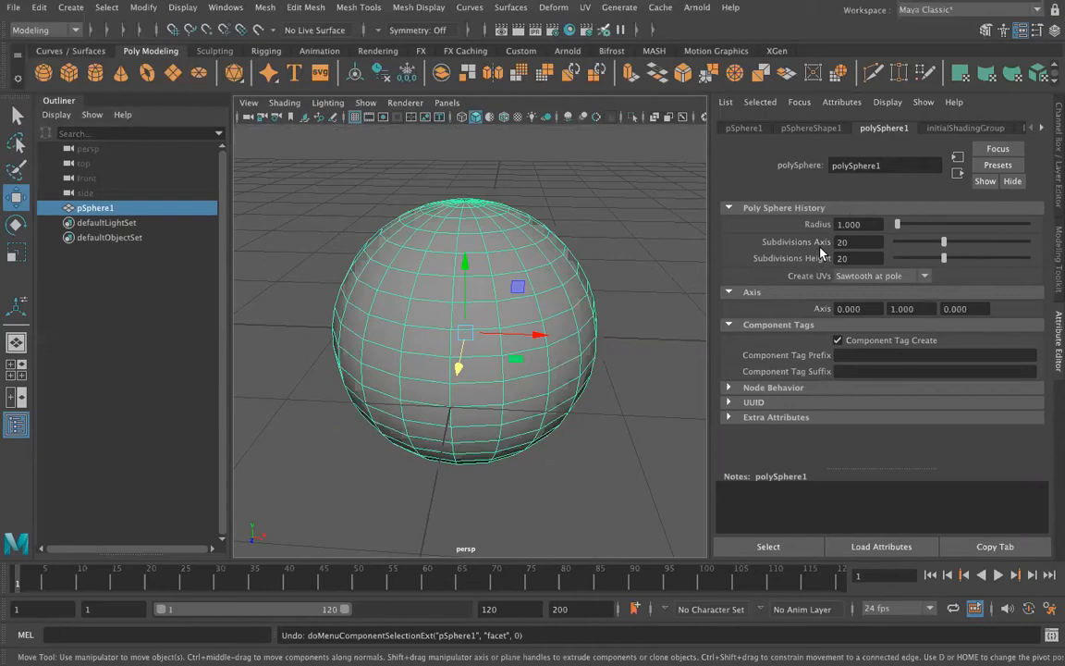
drag(897, 224, 898, 224)
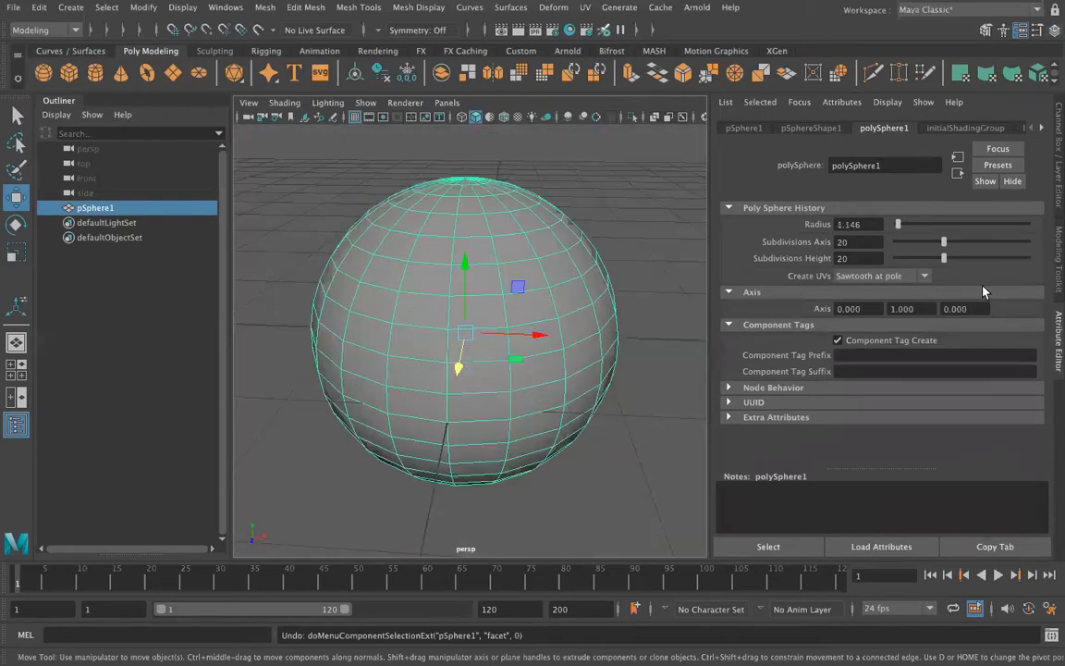
double_click(869, 223)
text(1)
key(Return)
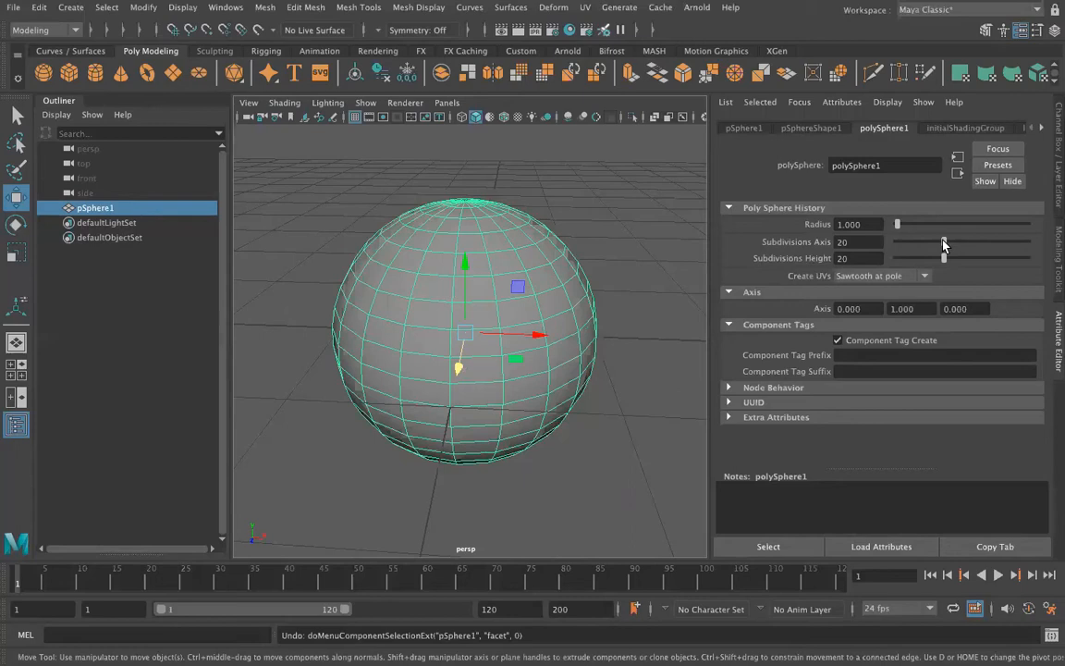
Step: Reduce the sphere's subdivisions to 8 around the axis and 8 in height
drag(943, 243, 902, 266)
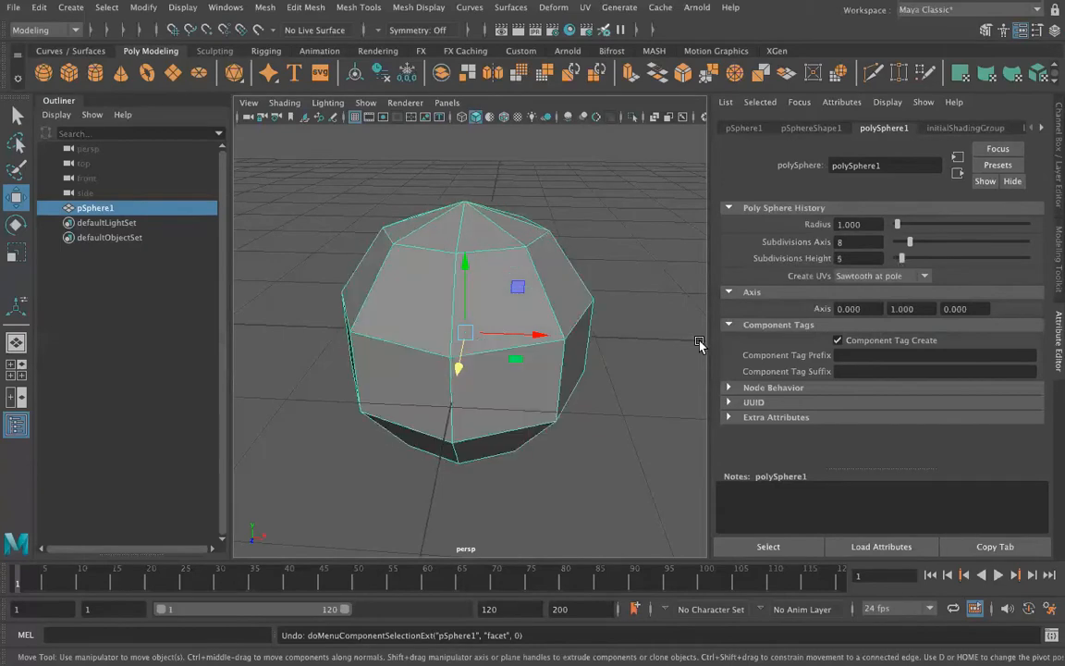
alt+drag(523, 388, 536, 421)
alt+drag(354, 430, 470, 432)
alt+drag(376, 451, 549, 433)
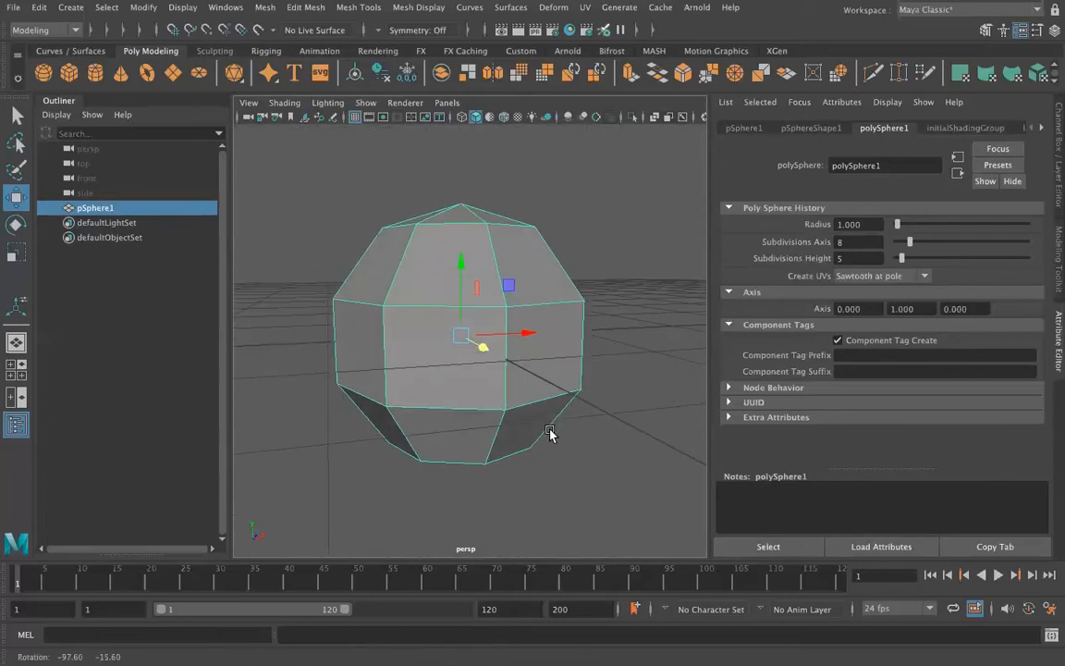
click(855, 255)
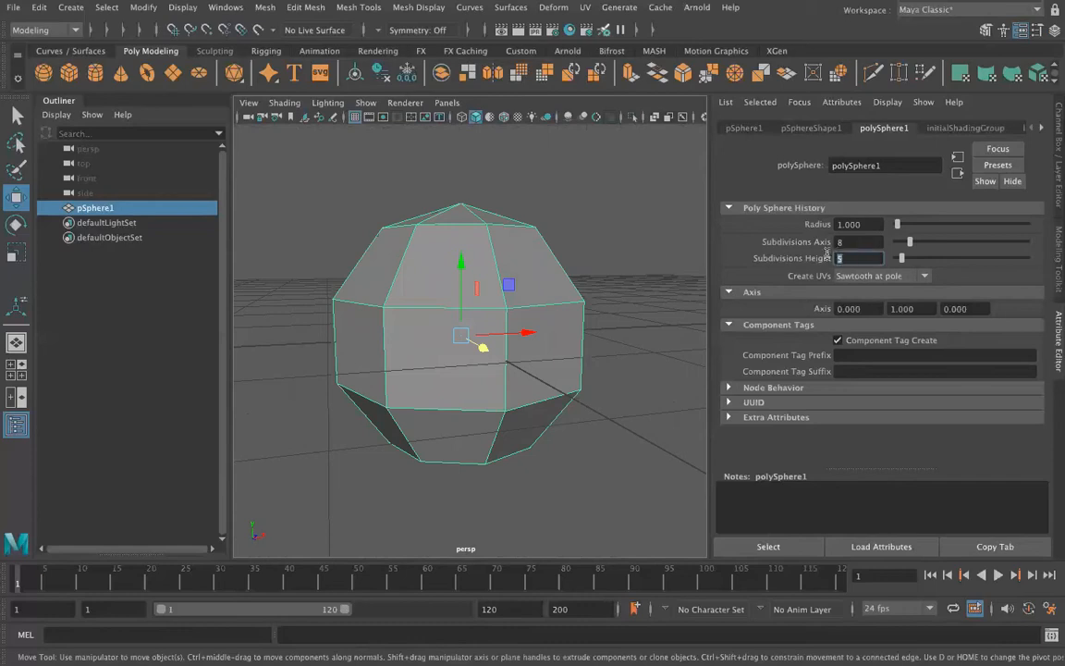
key(Return)
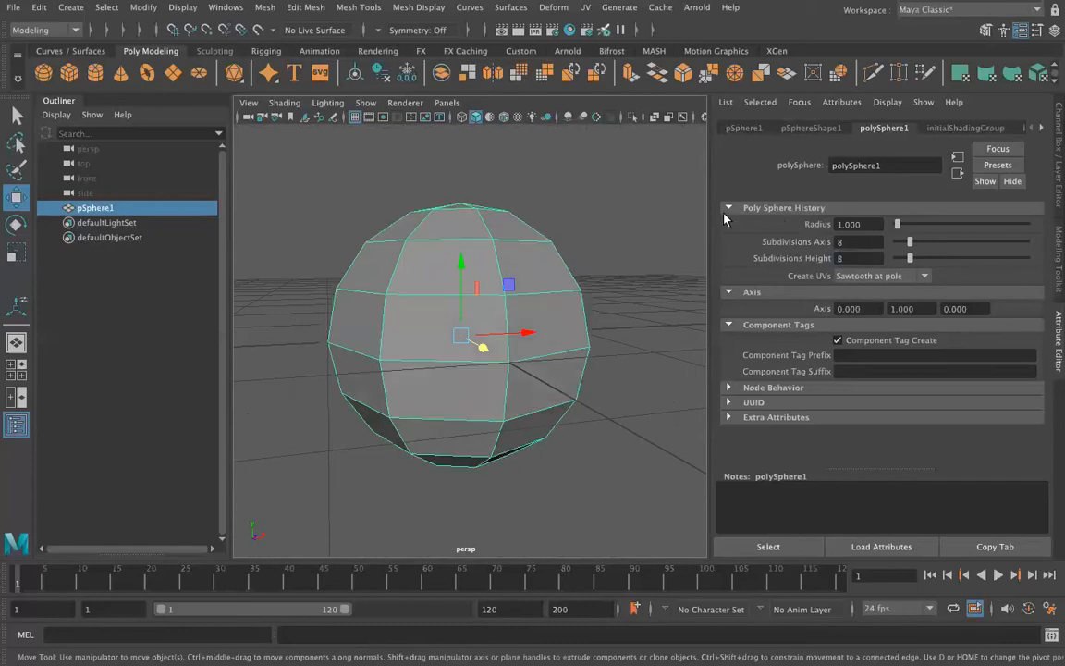
Step: Examine the low-poly sphere's faces around its sides and at its bottom pole, keeping pSphere1 selected
alt+drag(571, 328, 480, 353)
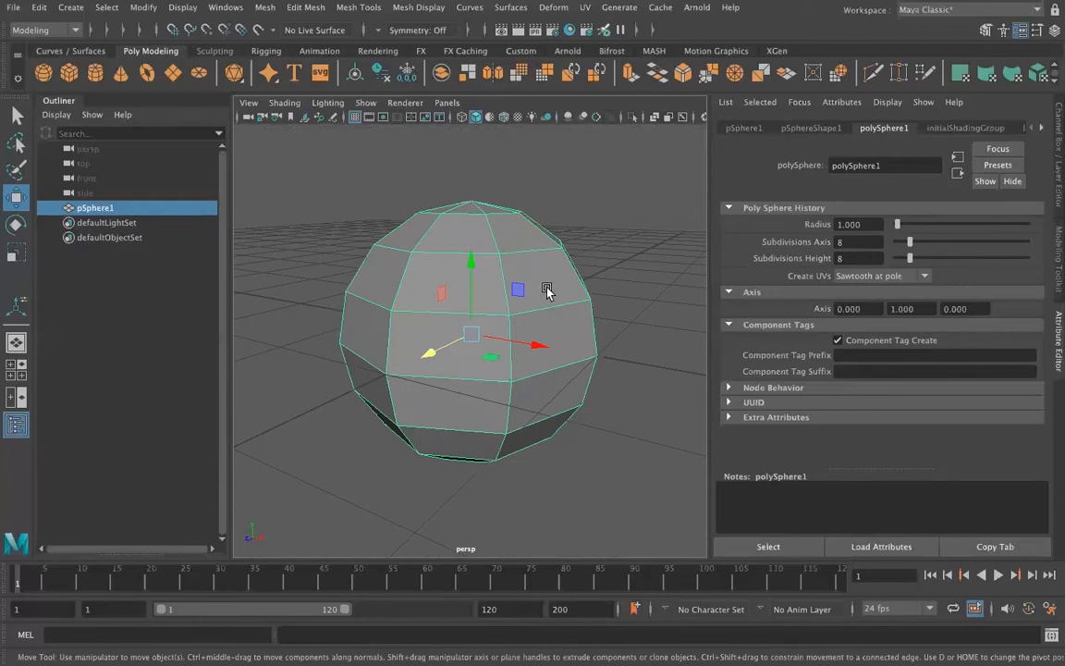
alt+drag(522, 460, 542, 392)
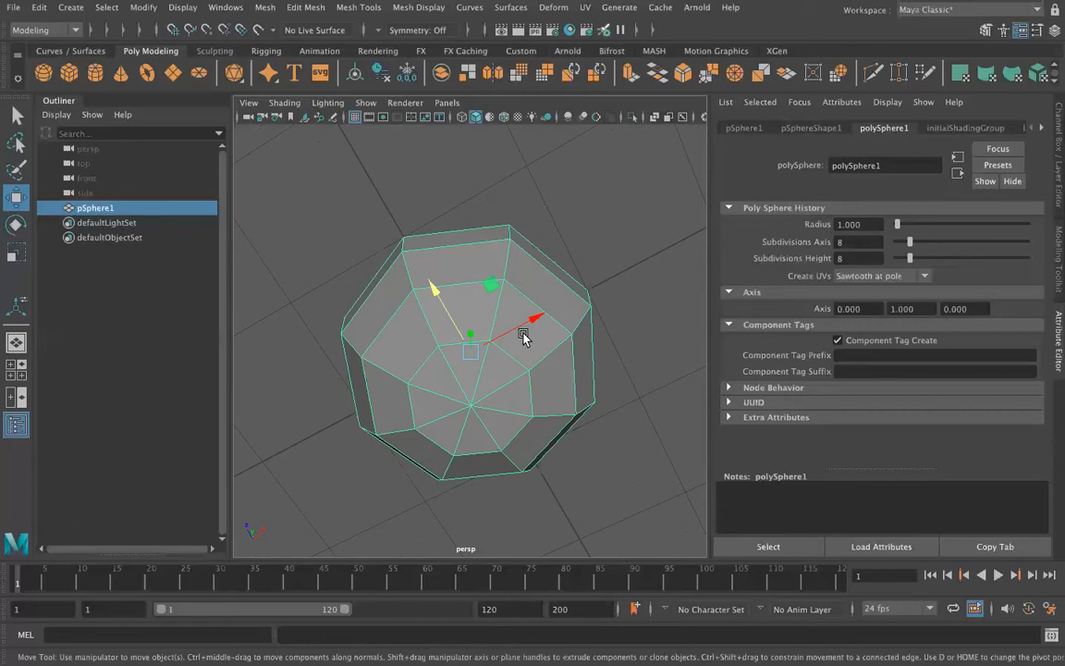
alt+drag(563, 357, 523, 382)
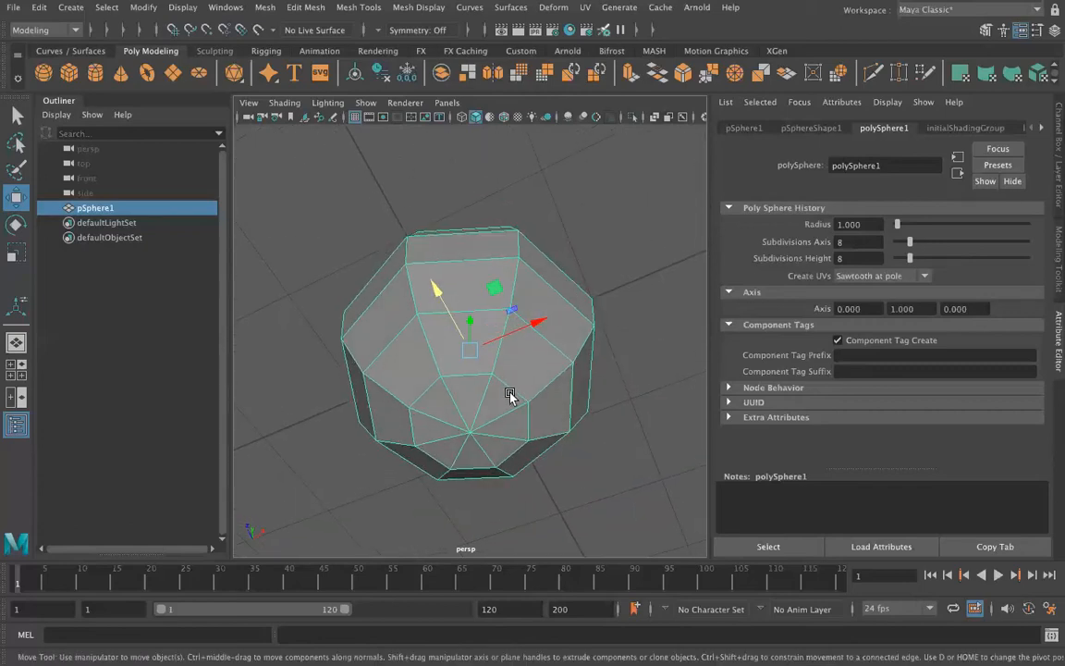
alt+drag(466, 479, 474, 419)
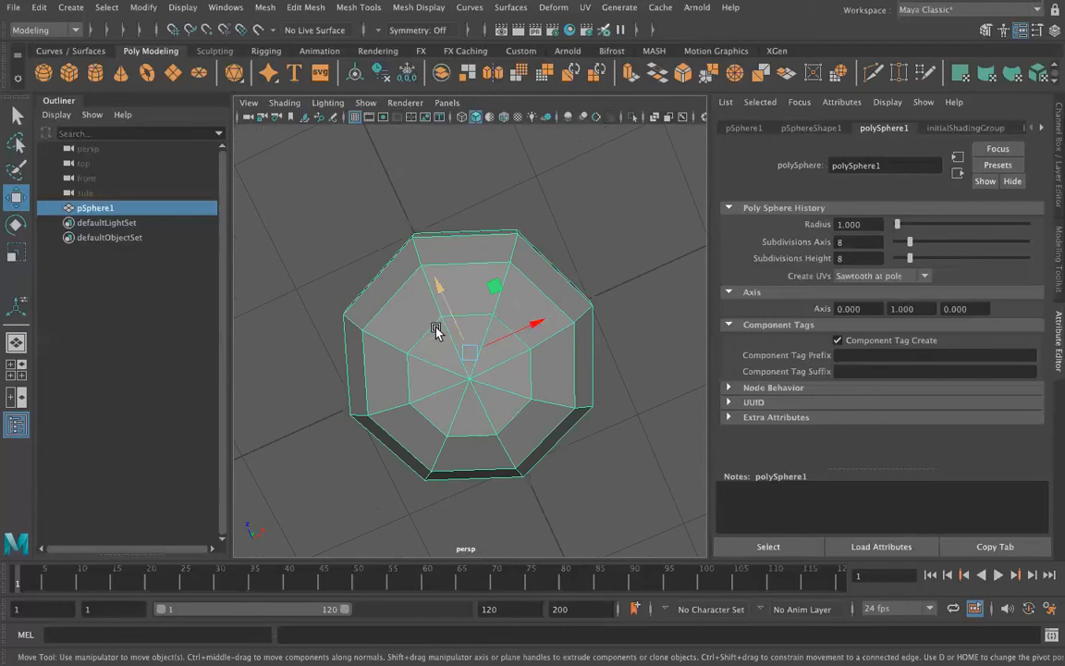
alt+drag(529, 265, 494, 239)
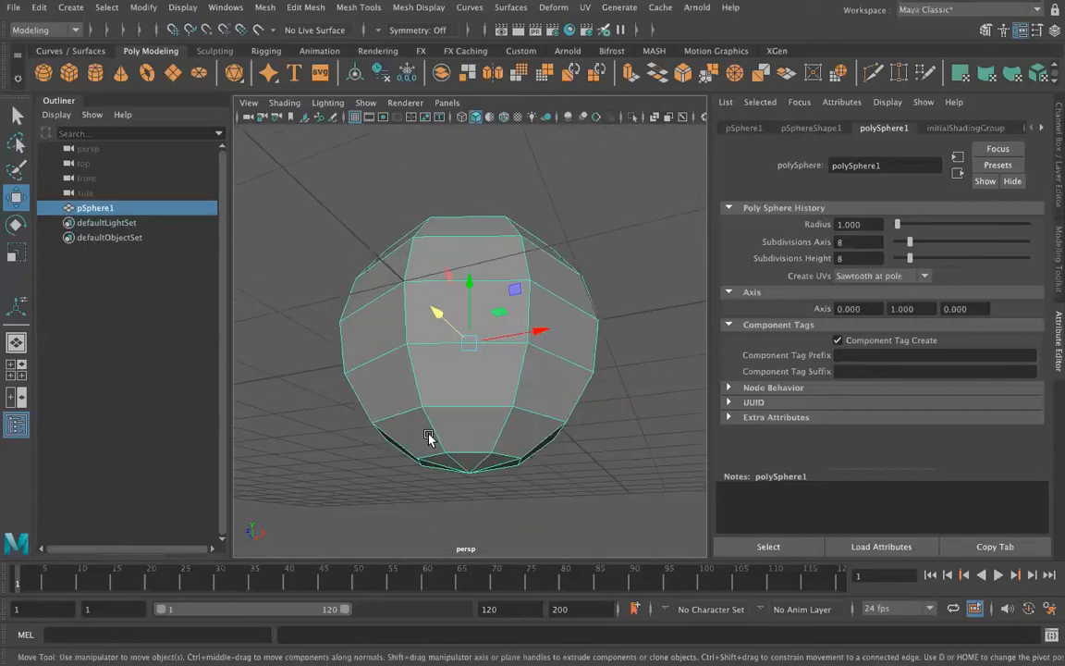
alt+drag(427, 440, 440, 450)
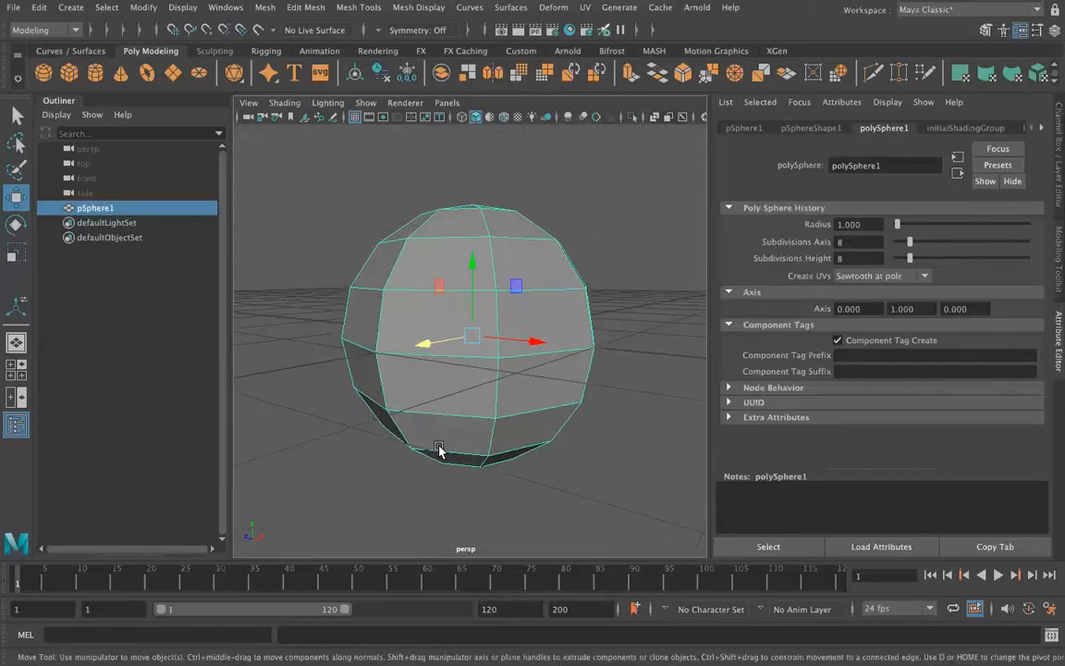
alt+right_drag(521, 428, 490, 403)
click(131, 203)
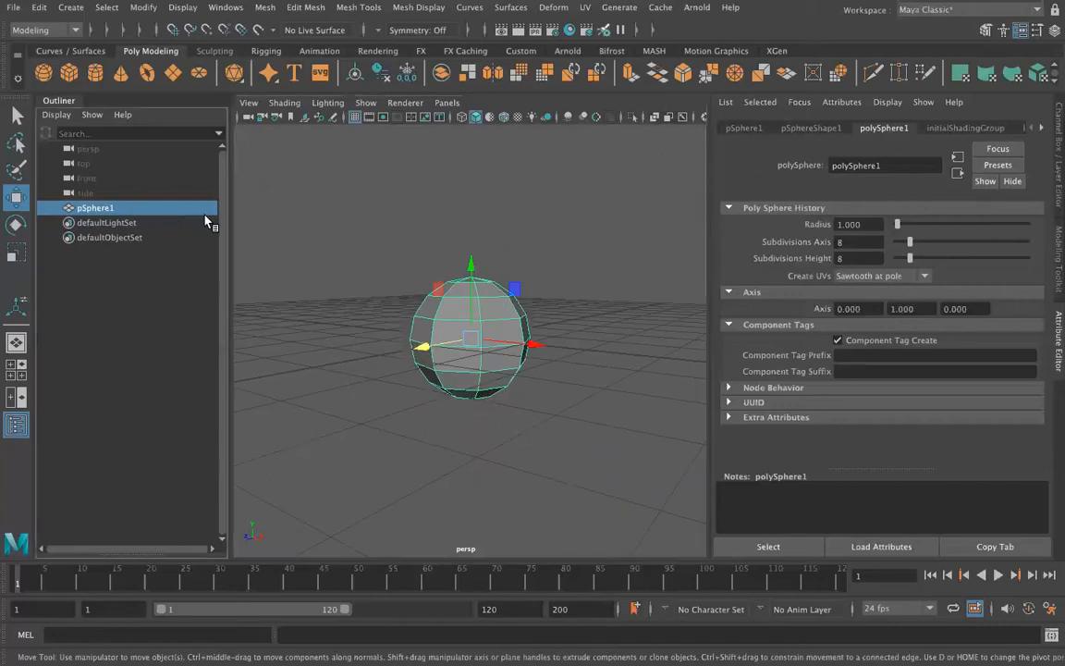
Step: Delete the sphere and create a default polygon cube at the origin
key(Delete)
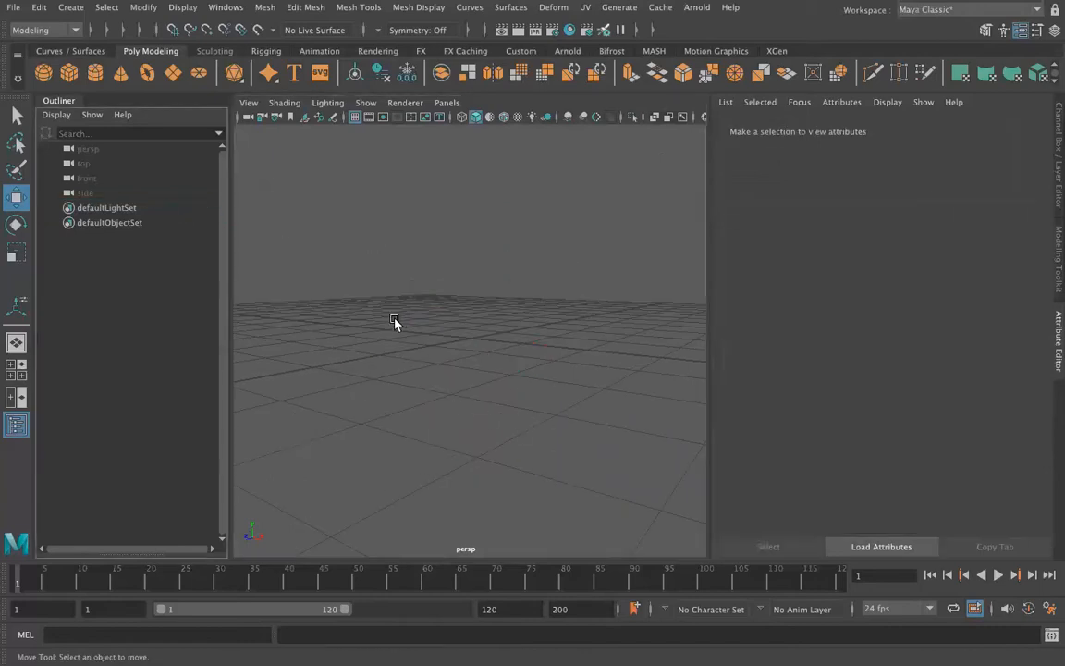
alt+drag(395, 322, 413, 357)
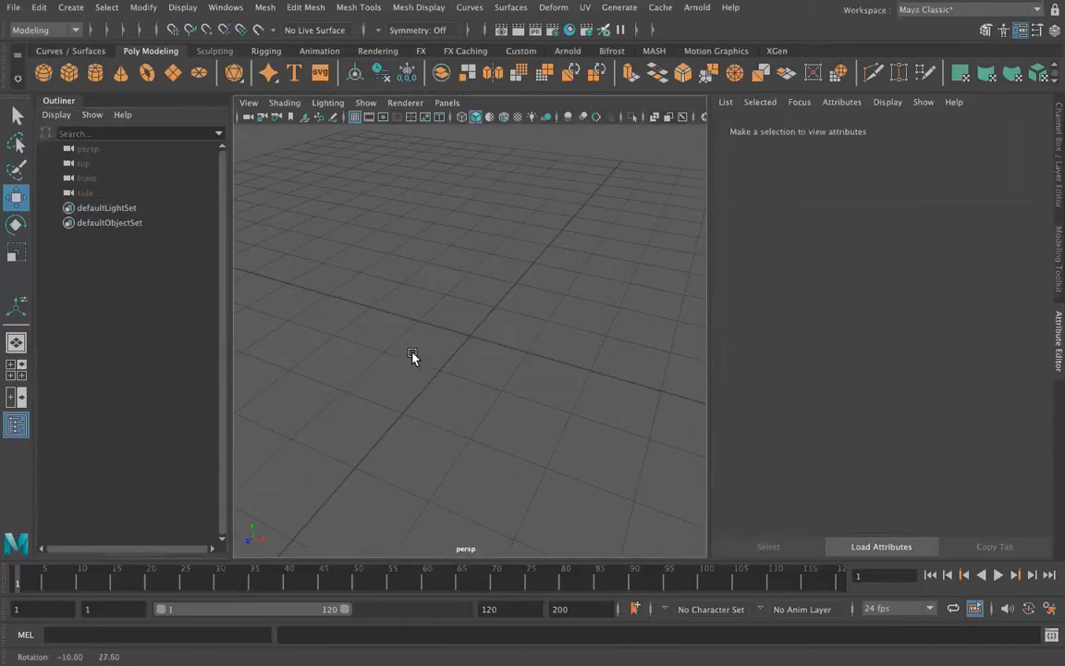
click(69, 80)
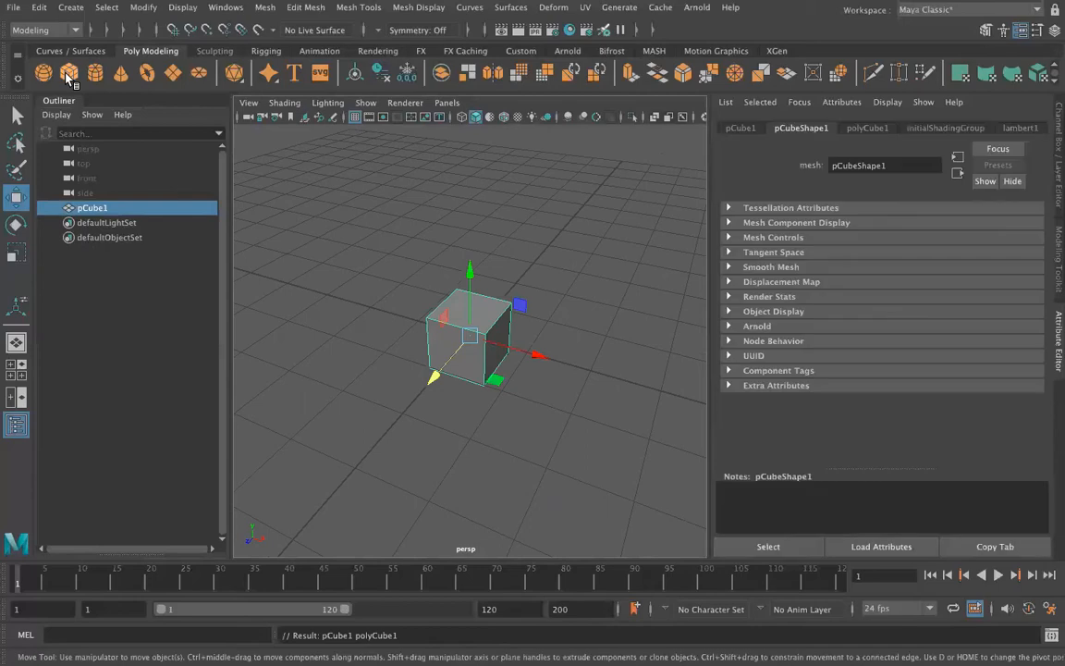
alt+drag(365, 316, 423, 349)
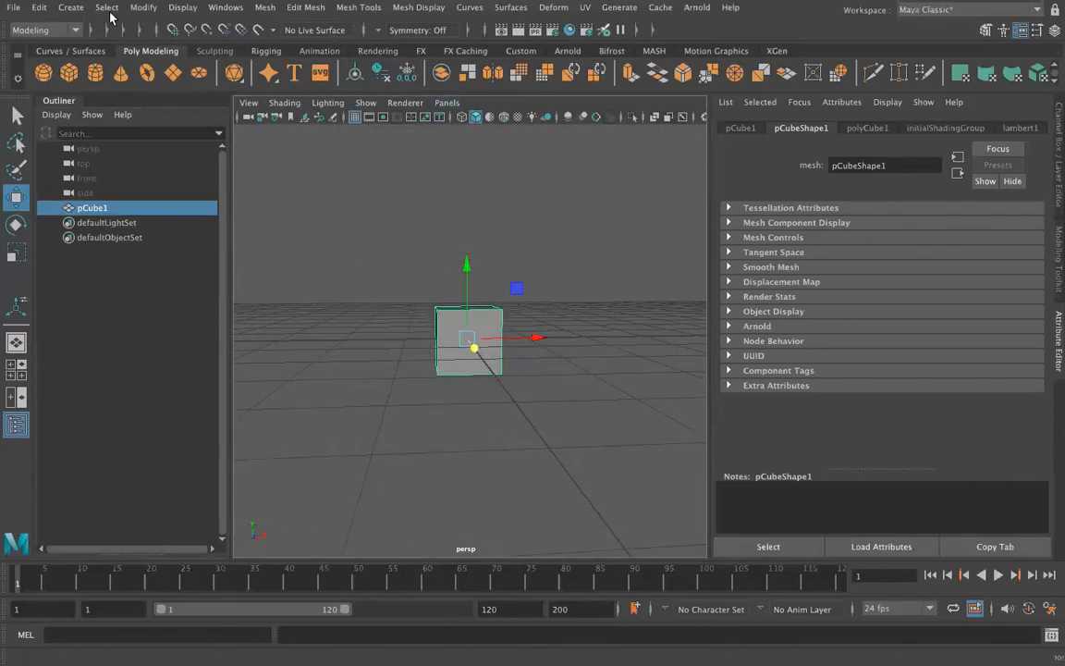
Step: Turn on Interactive Creation for polygon primitives
click(71, 9)
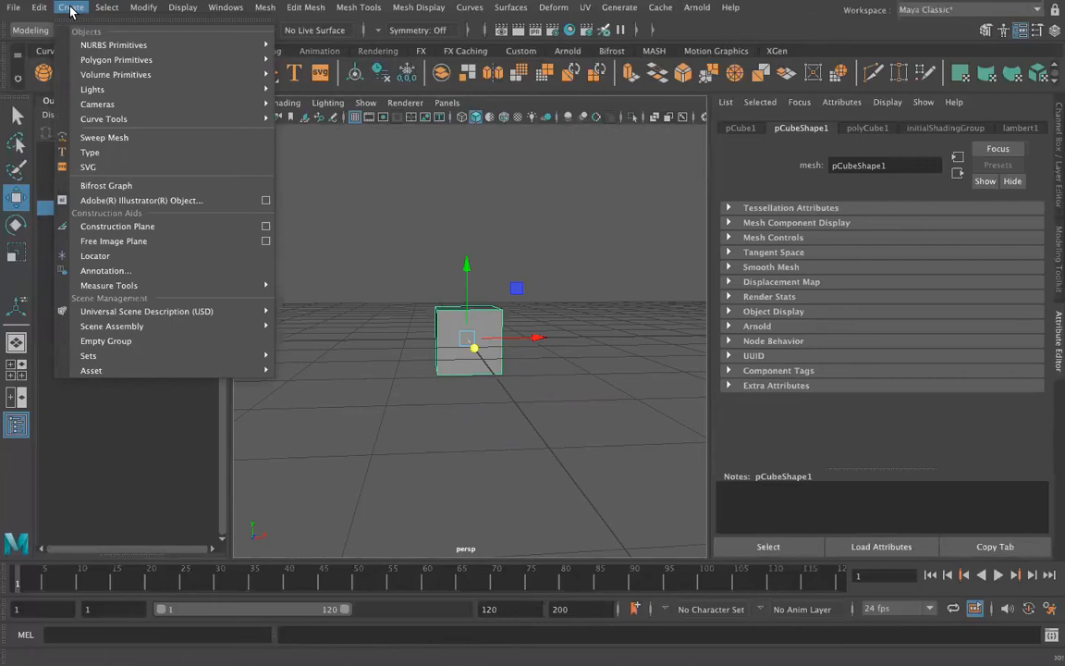
mouse_move(81, 60)
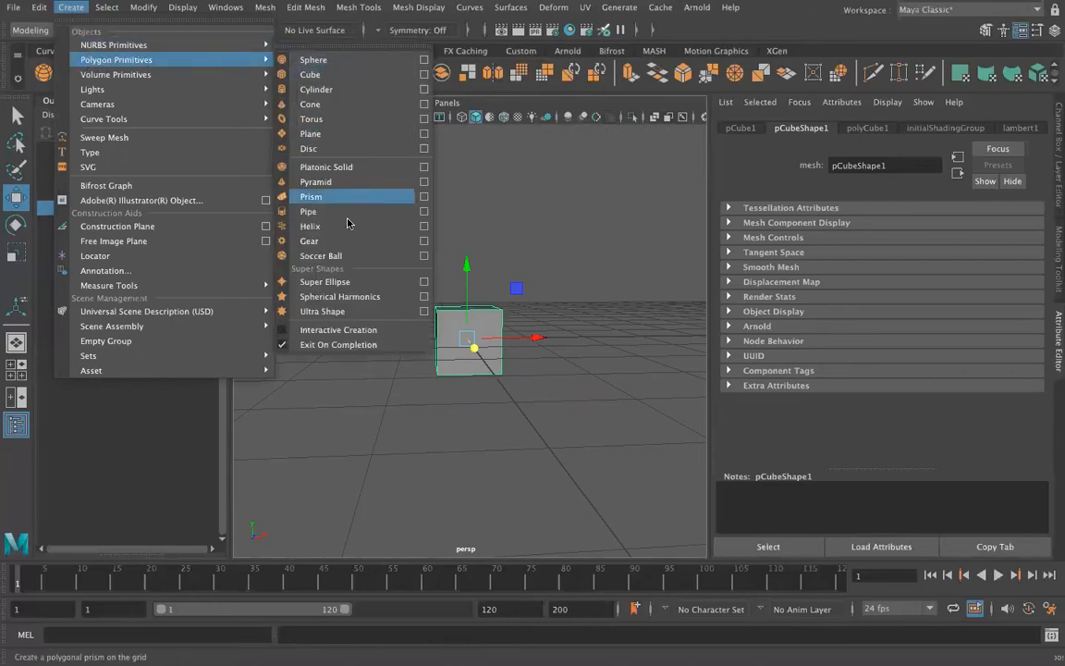
click(283, 333)
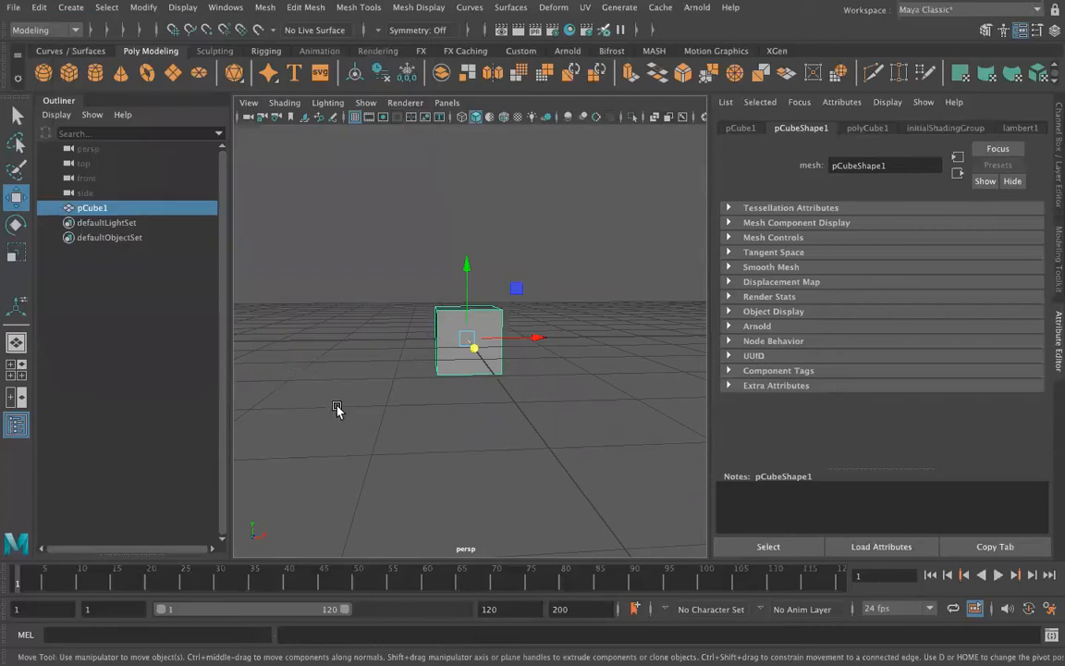
Step: Draw a tall polygon box interactively on the grid, a short distance from the small cube at the origin
click(69, 74)
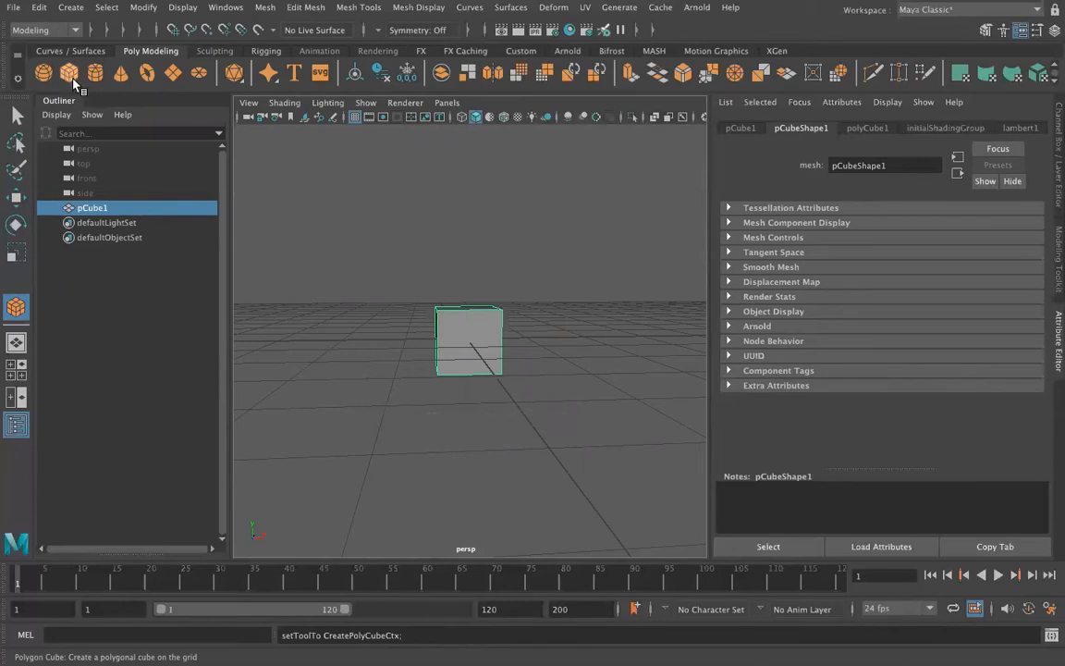
alt+drag(302, 276, 476, 334)
scroll(311, 323, down, 5)
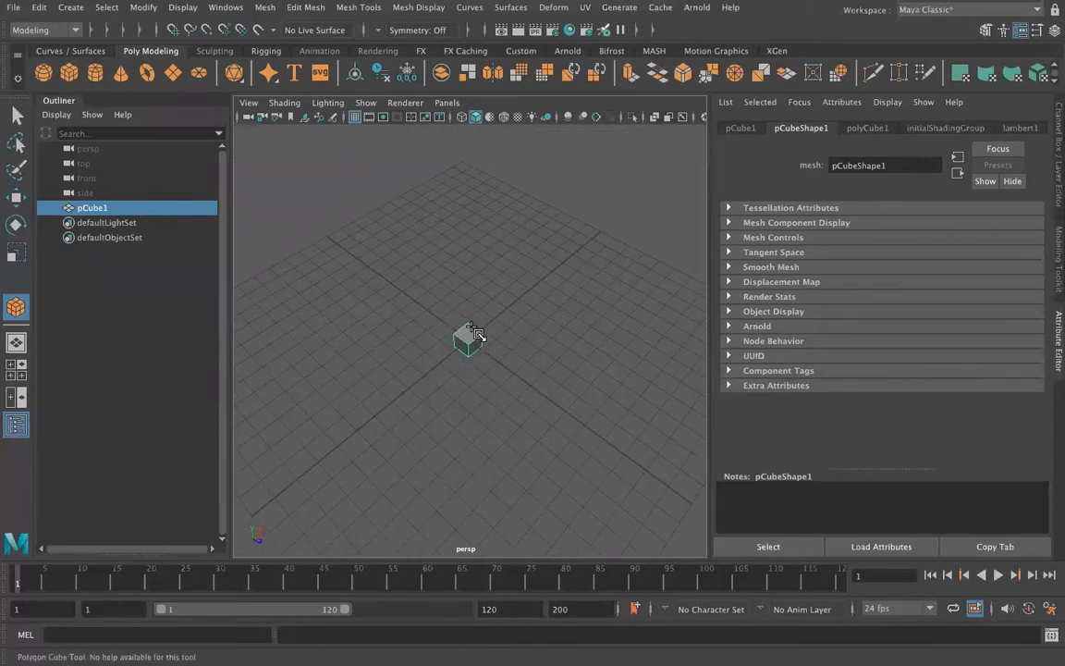
drag(331, 380, 349, 257)
alt+drag(428, 389, 410, 441)
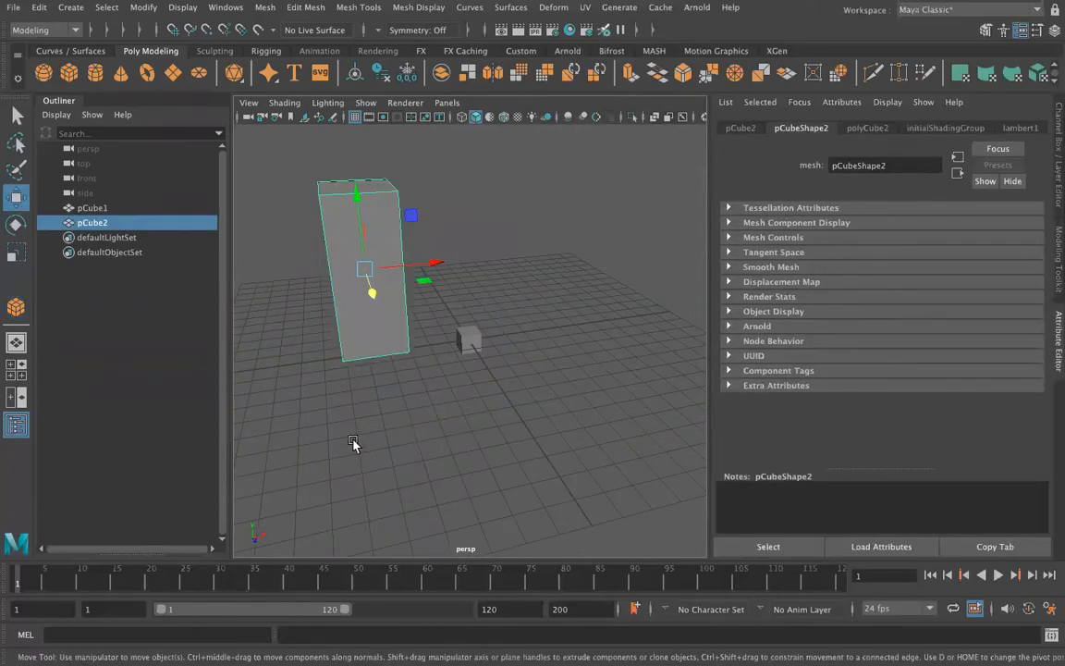
alt+drag(344, 381, 277, 279)
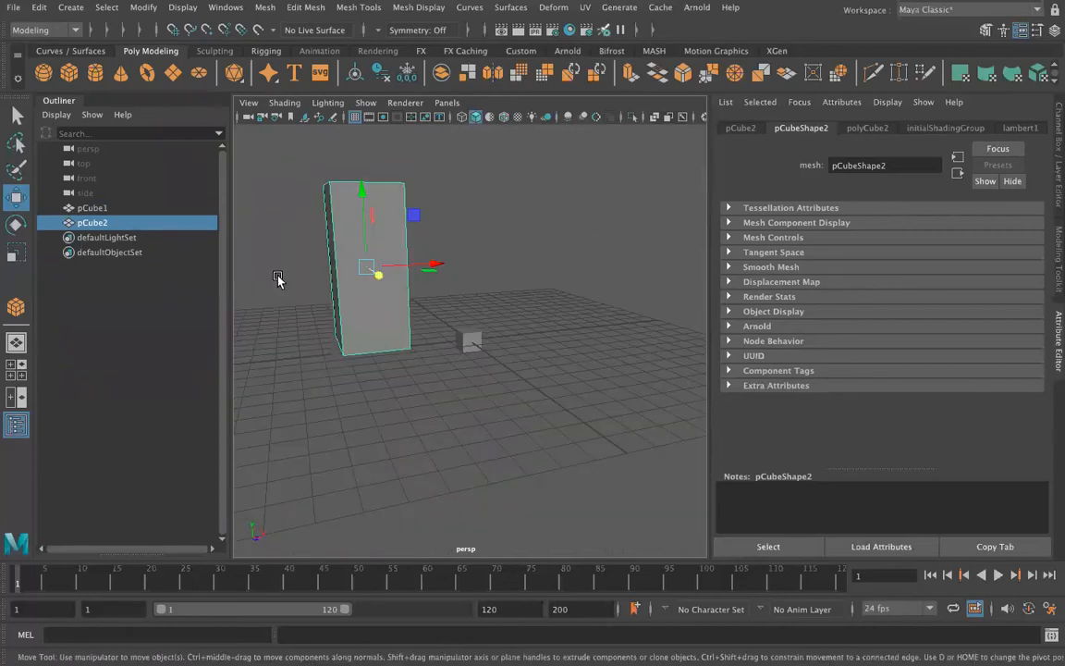
Step: Draw two more tall polygon boxes interactively on the grid near the first tall box
click(69, 72)
drag(412, 392, 434, 185)
alt+drag(313, 381, 494, 130)
click(67, 72)
alt+drag(557, 365, 387, 380)
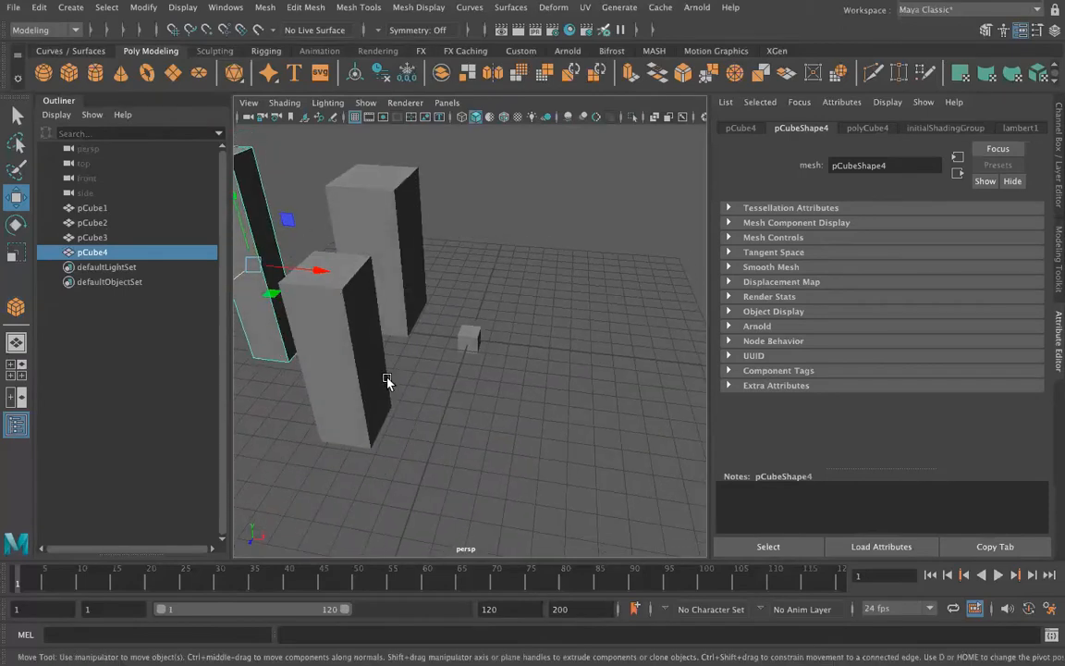
alt+middle_drag(388, 380, 465, 395)
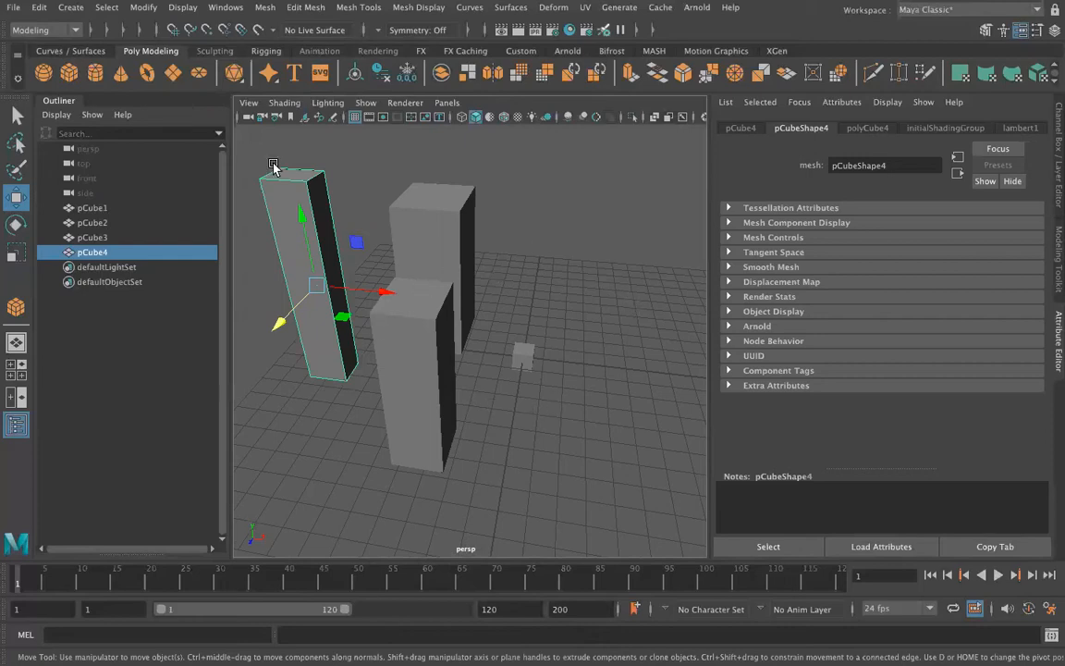
Step: Turn off Interactive Creation for polygon primitives and select the small cube at the origin
click(78, 12)
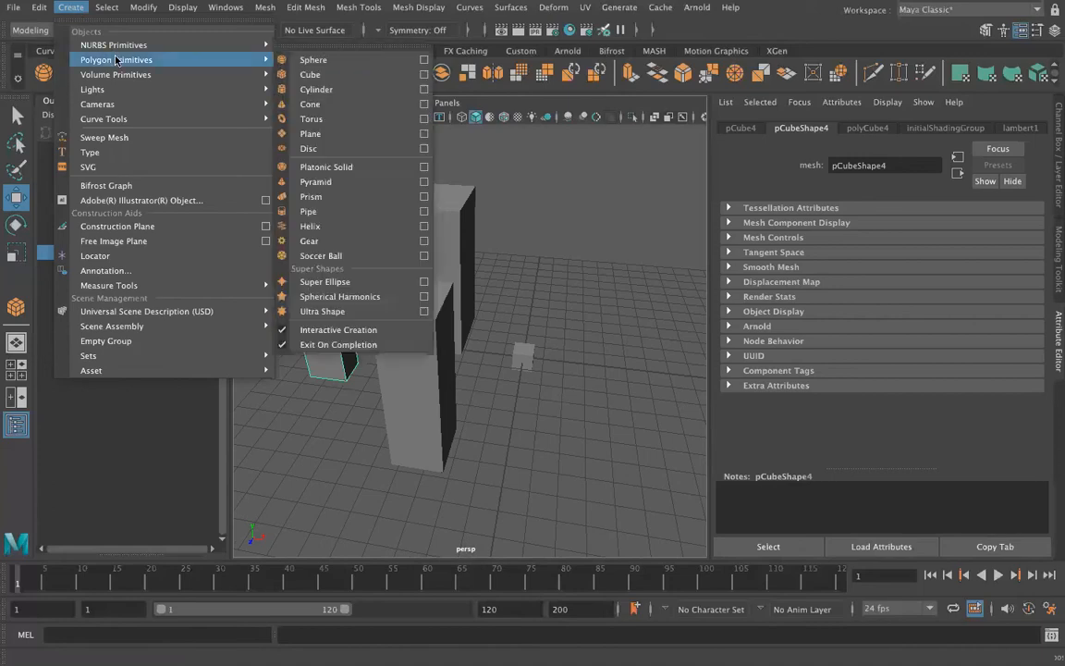
mouse_move(155, 60)
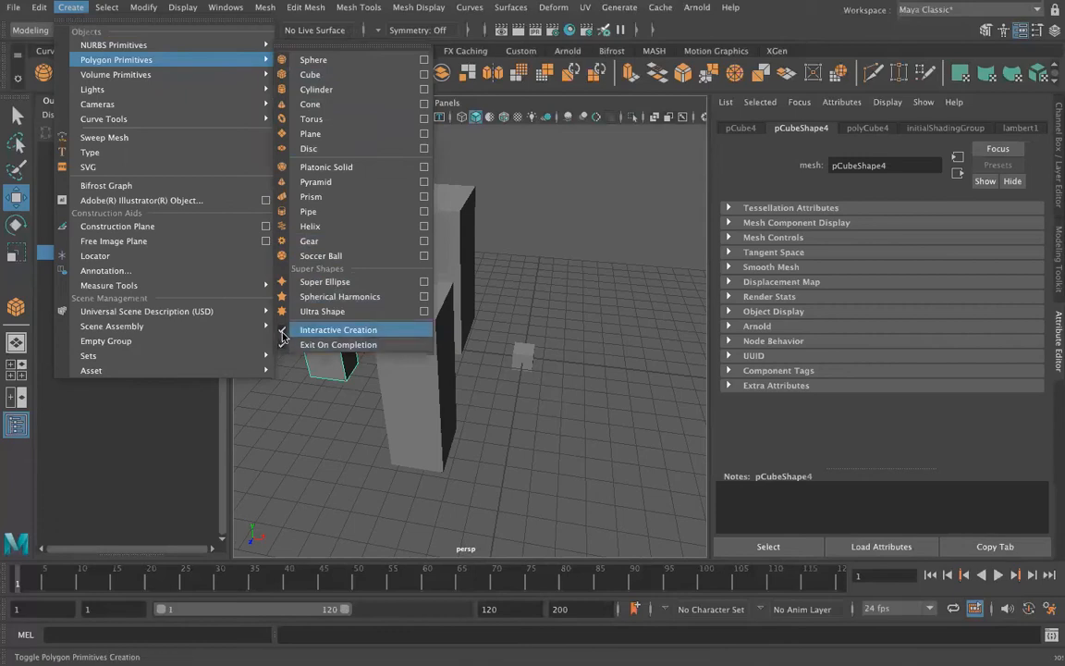
click(283, 330)
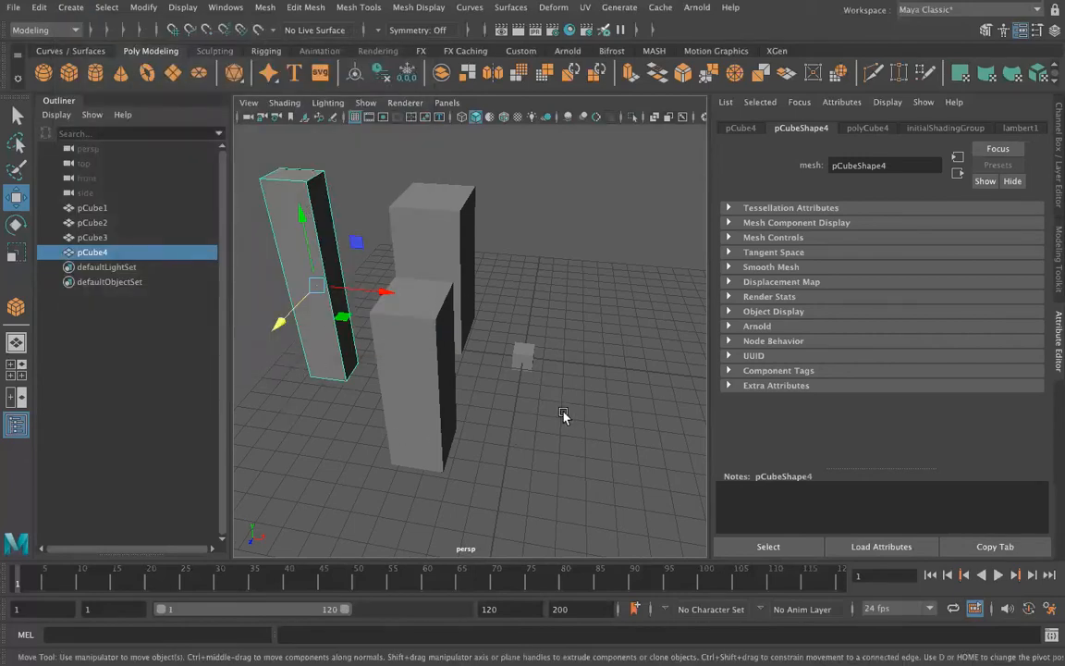
click(336, 395)
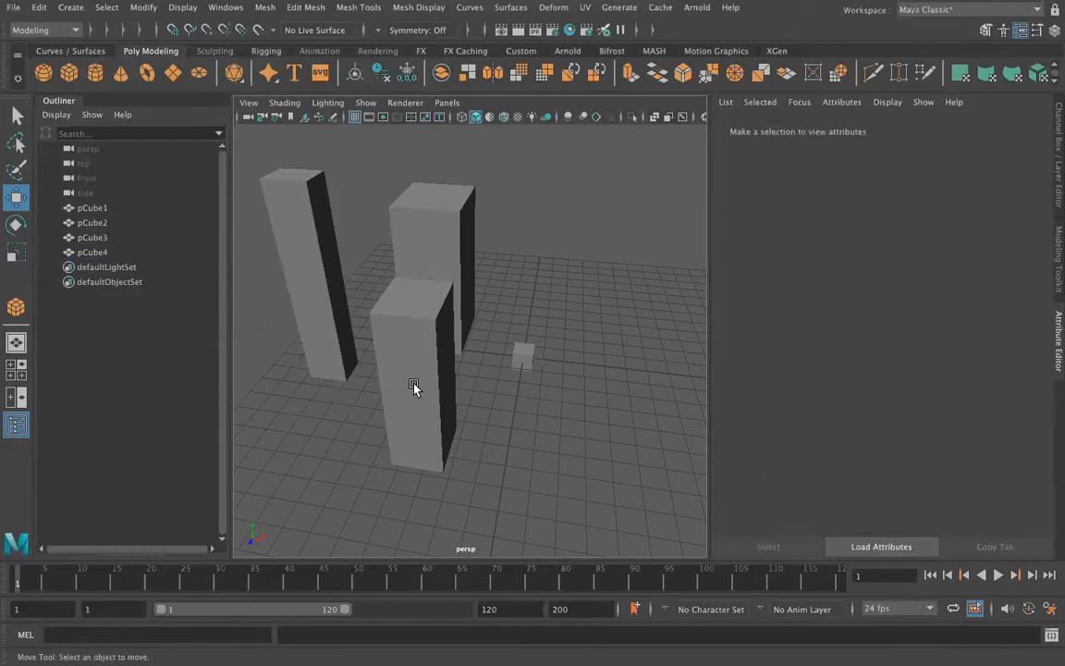
click(523, 357)
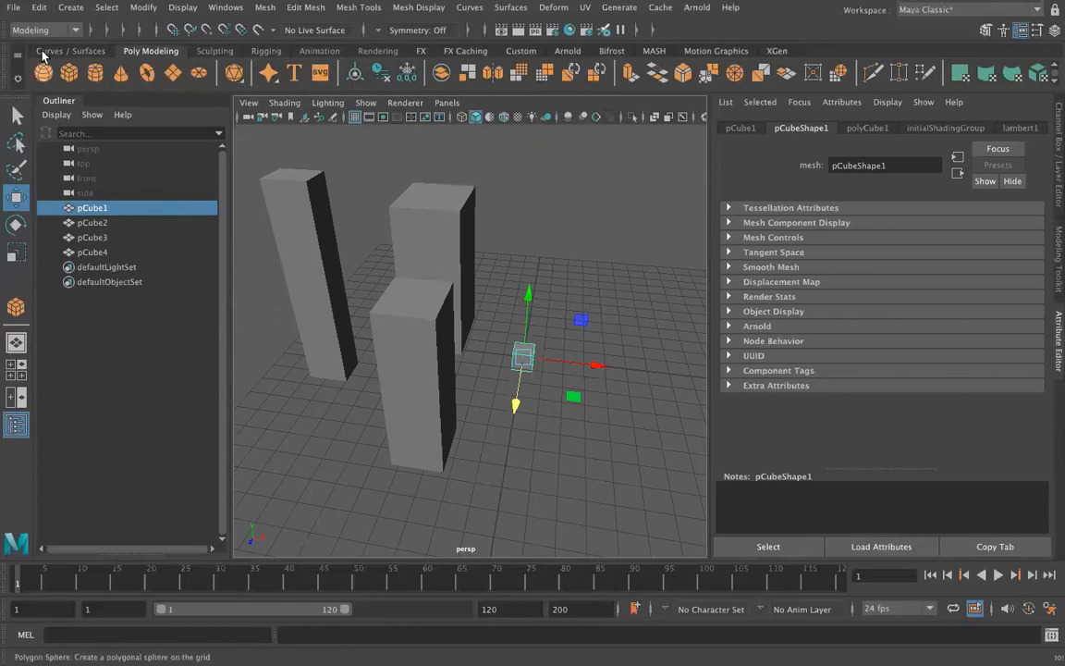
Step: Create a polygon helix and move it along X, away from the small cube at the origin
click(71, 7)
mouse_move(119, 60)
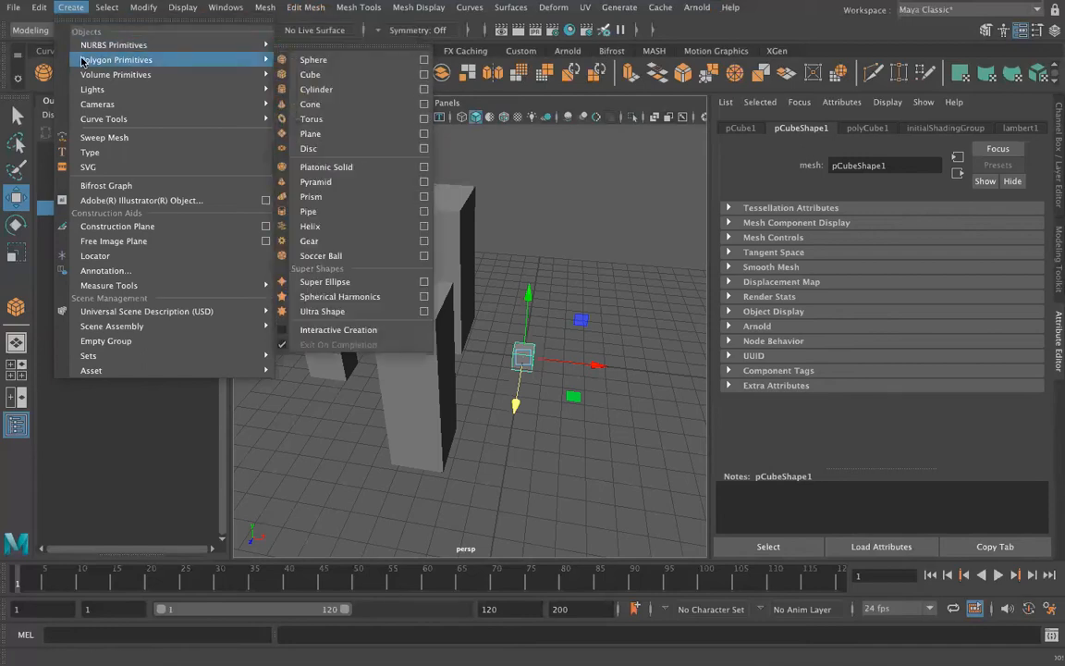
click(336, 227)
drag(596, 367, 669, 373)
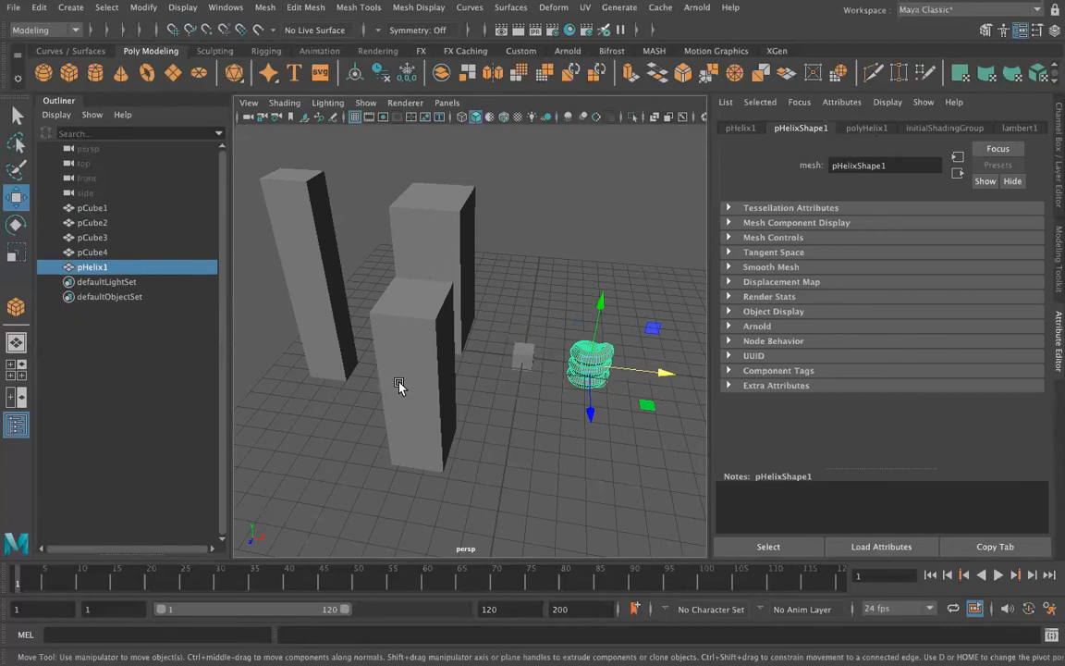
Step: Set the helix's creation attributes to about 5.375 coils, height 15.862 and width 5.497
click(868, 128)
drag(912, 227, 903, 257)
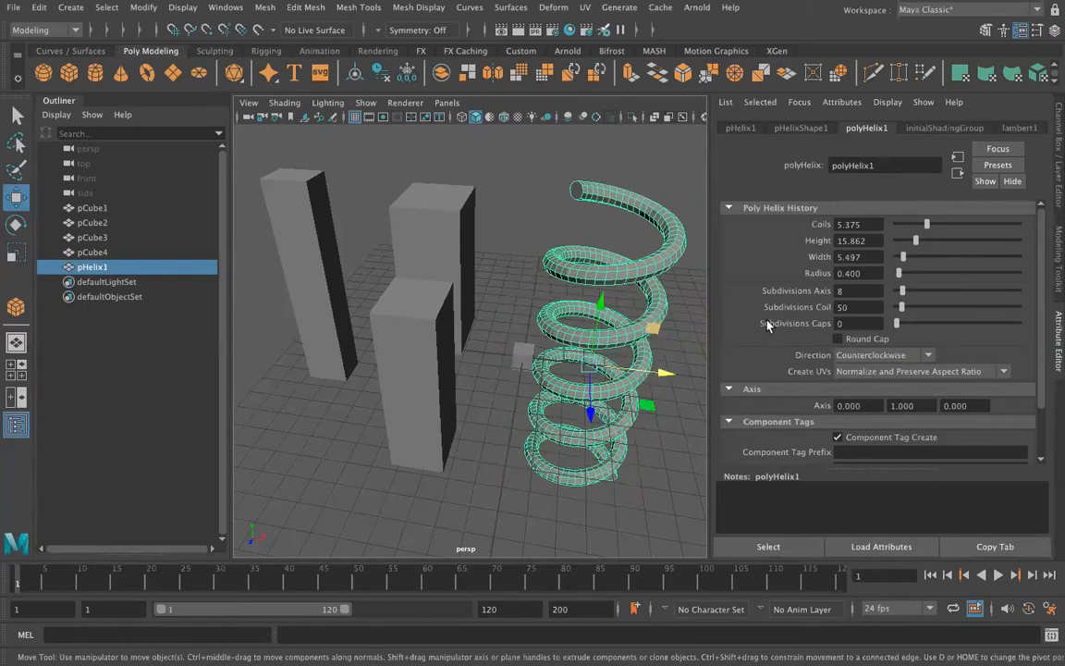
Step: Create a polygon cube with width, height and depth all set to 2 in the cube creation options
click(73, 8)
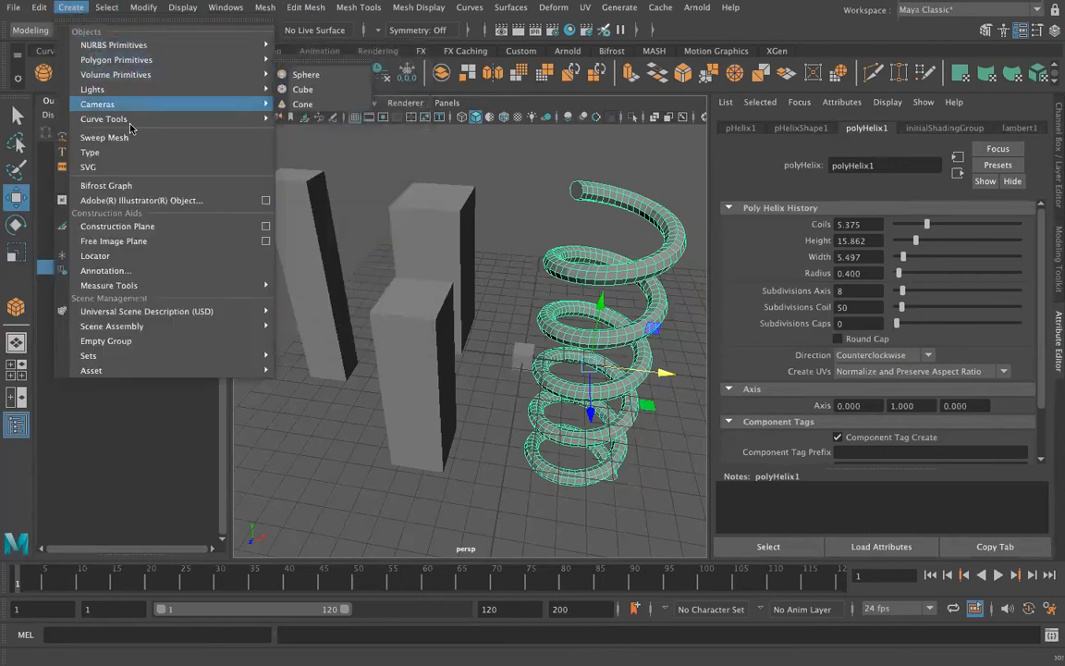
mouse_move(154, 58)
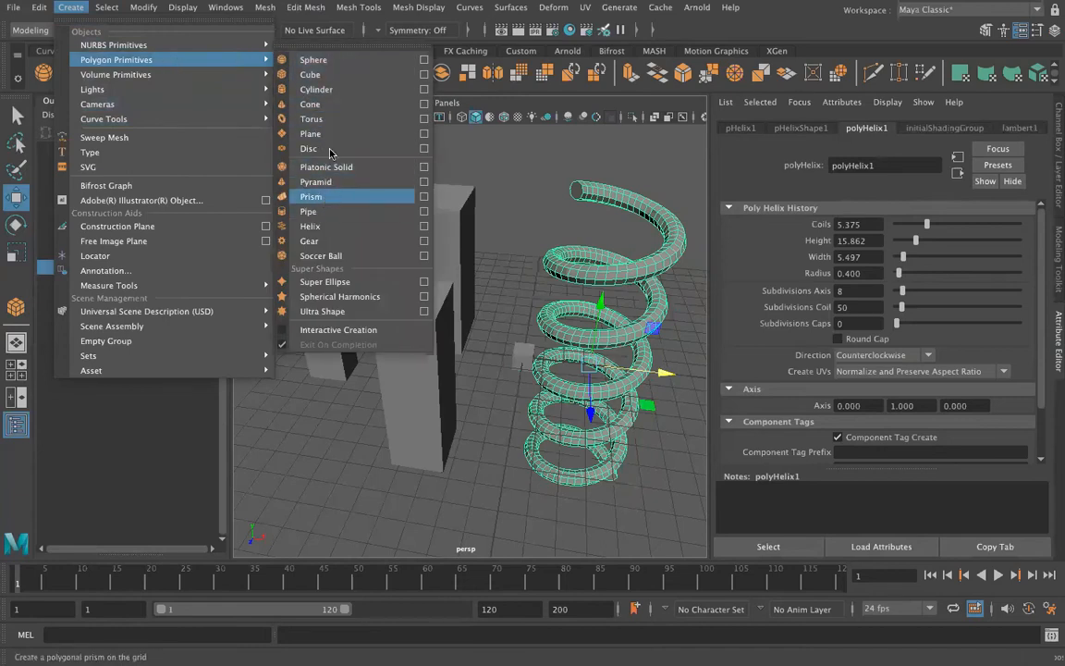
click(425, 78)
drag(764, 79, 384, 152)
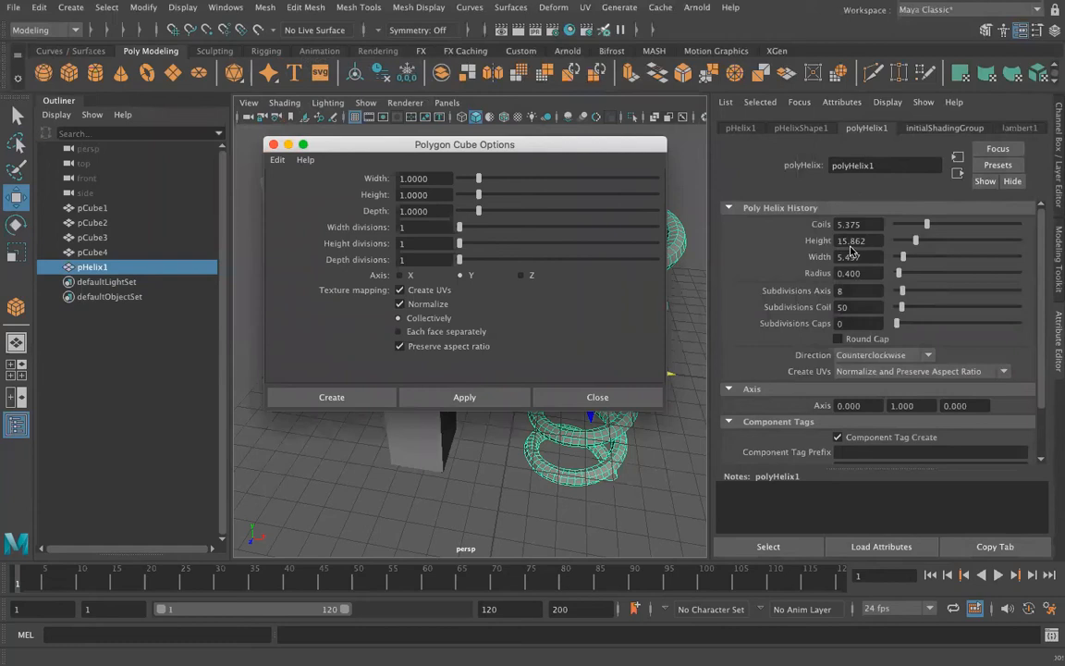
drag(433, 177, 359, 176)
text(2)
key(Tab)
text(2)
key(Tab)
text(2)
click(329, 396)
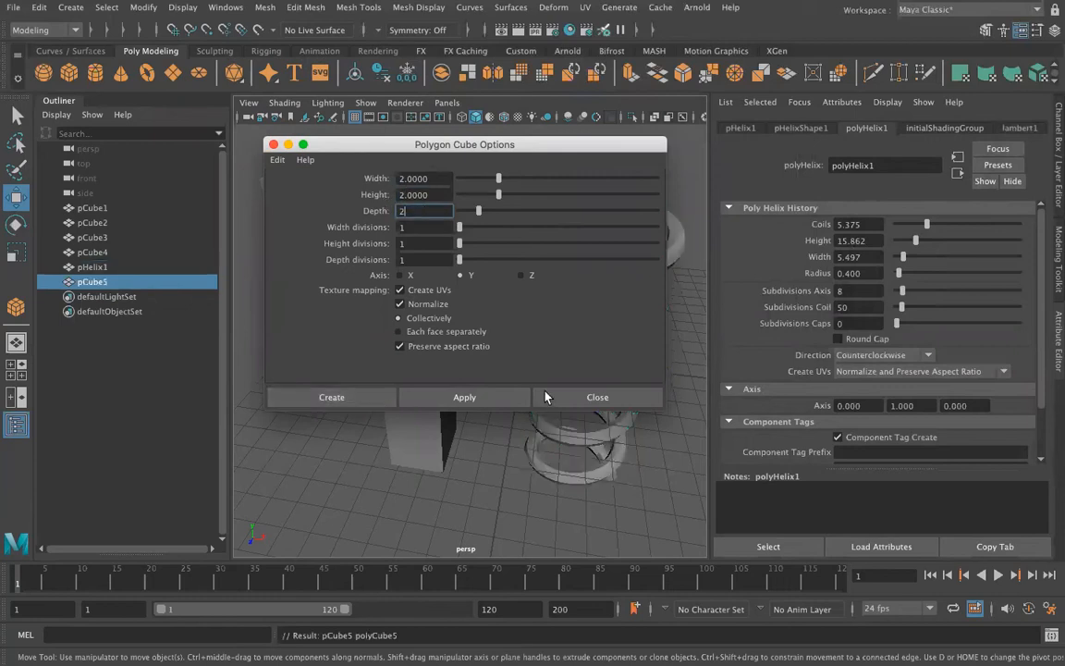
click(550, 397)
click(587, 371)
Step: Move the new 2-unit cube forward along Z, clear of the small cube at the origin
drag(515, 404, 491, 545)
alt+drag(573, 470, 594, 347)
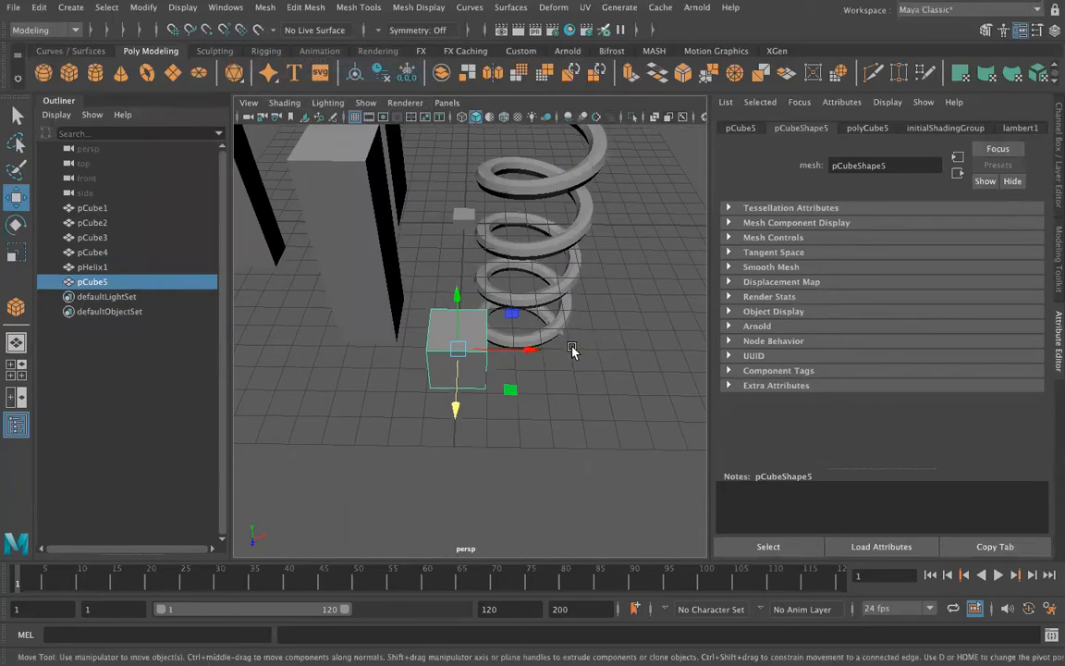
Step: Create another polygon cube at the origin with the current cube settings, and delete it
click(72, 76)
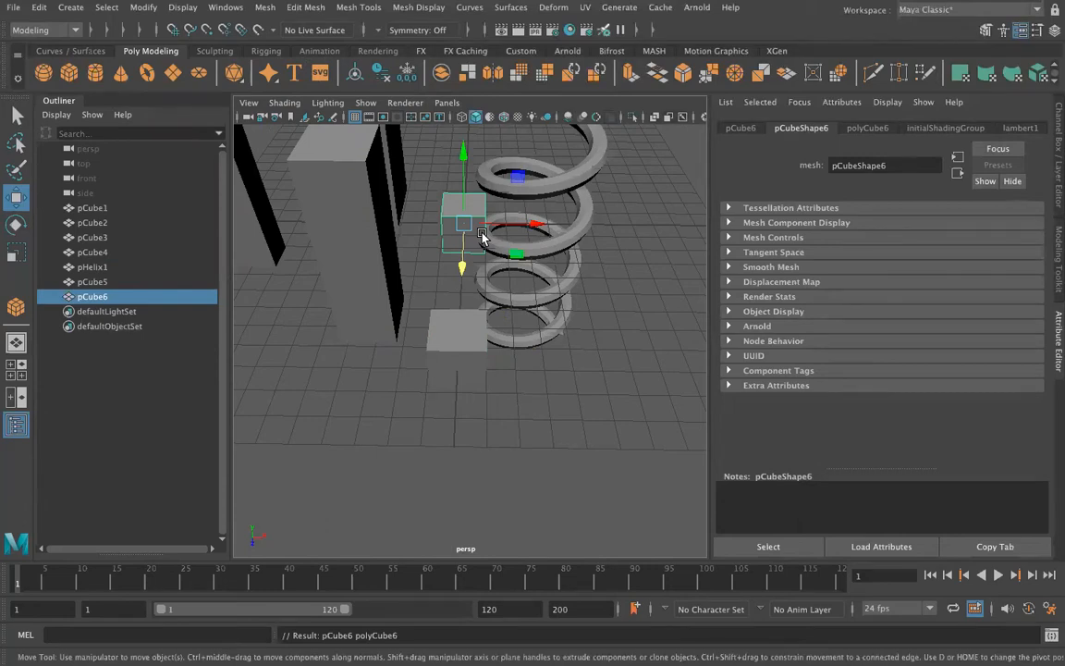
key(Delete)
click(79, 7)
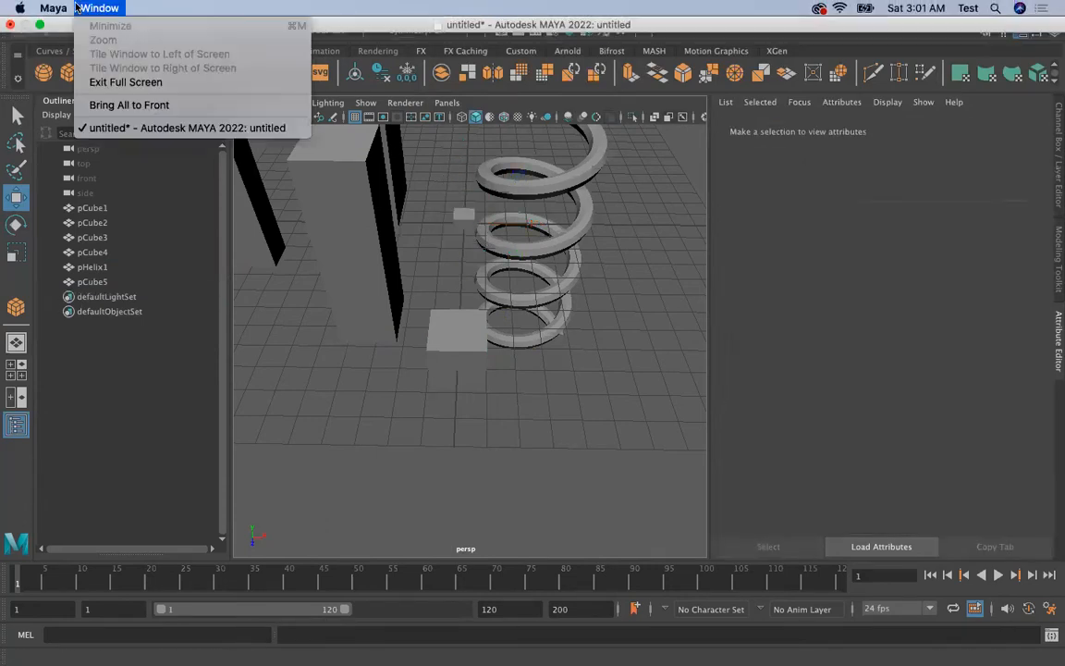
key(Escape)
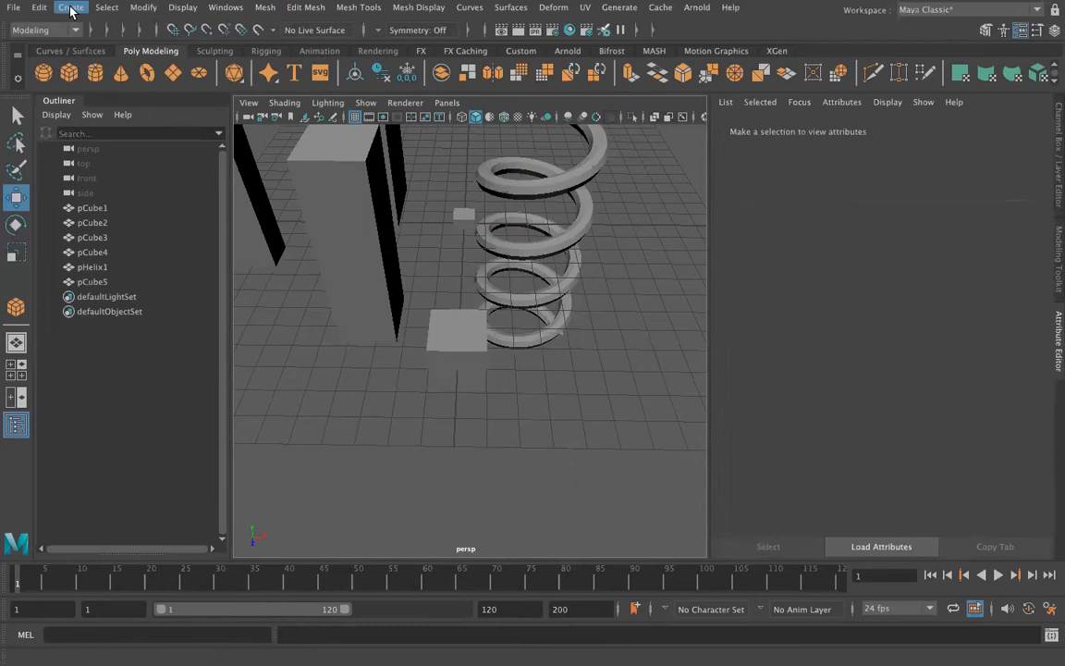
Step: Reset the polygon cube creation options to their defaults and create a cube with those settings
click(71, 8)
mouse_move(104, 61)
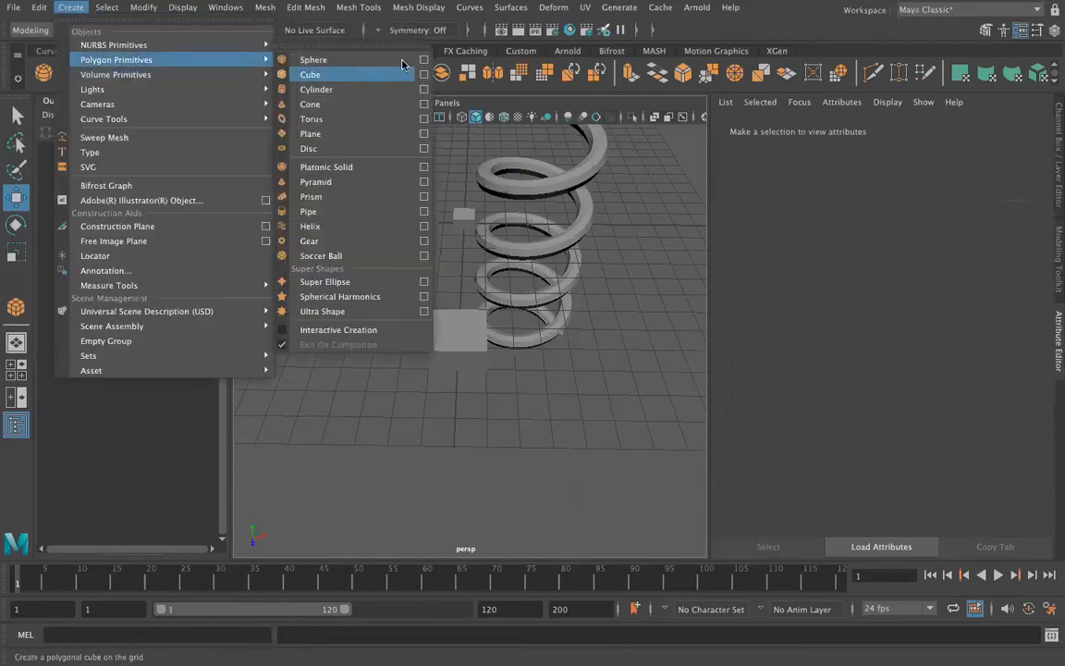
click(424, 75)
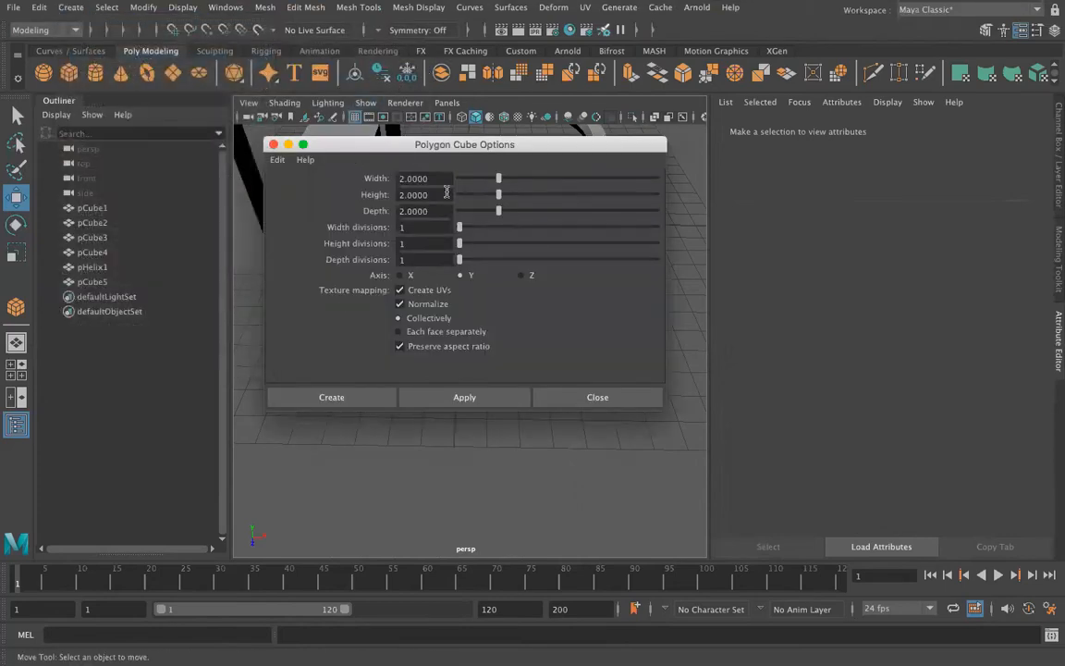
click(278, 159)
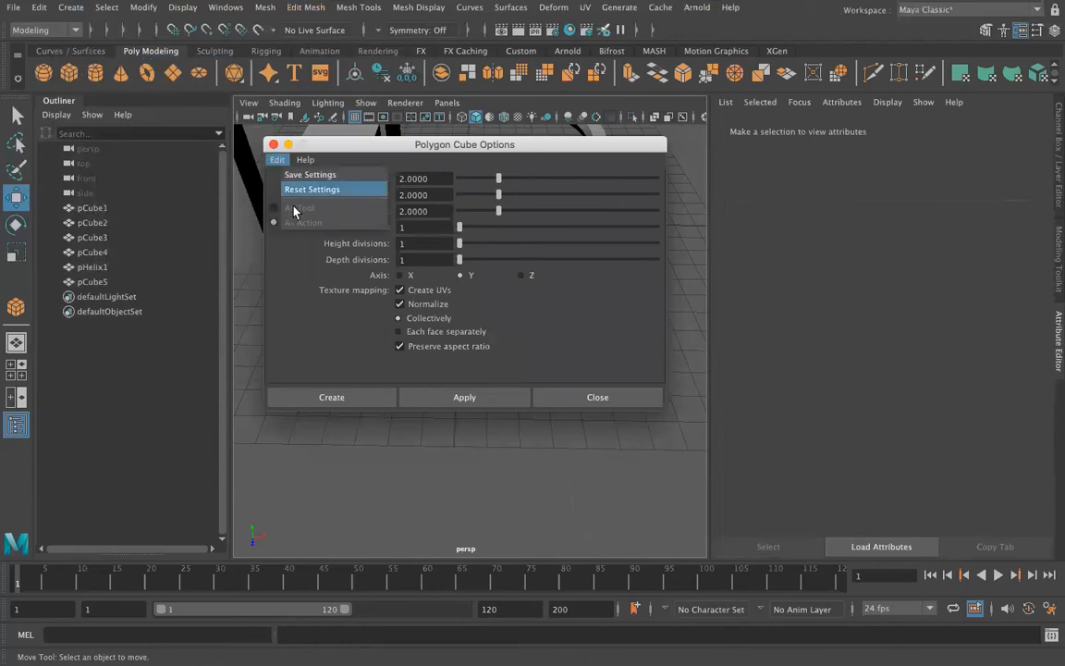
click(312, 190)
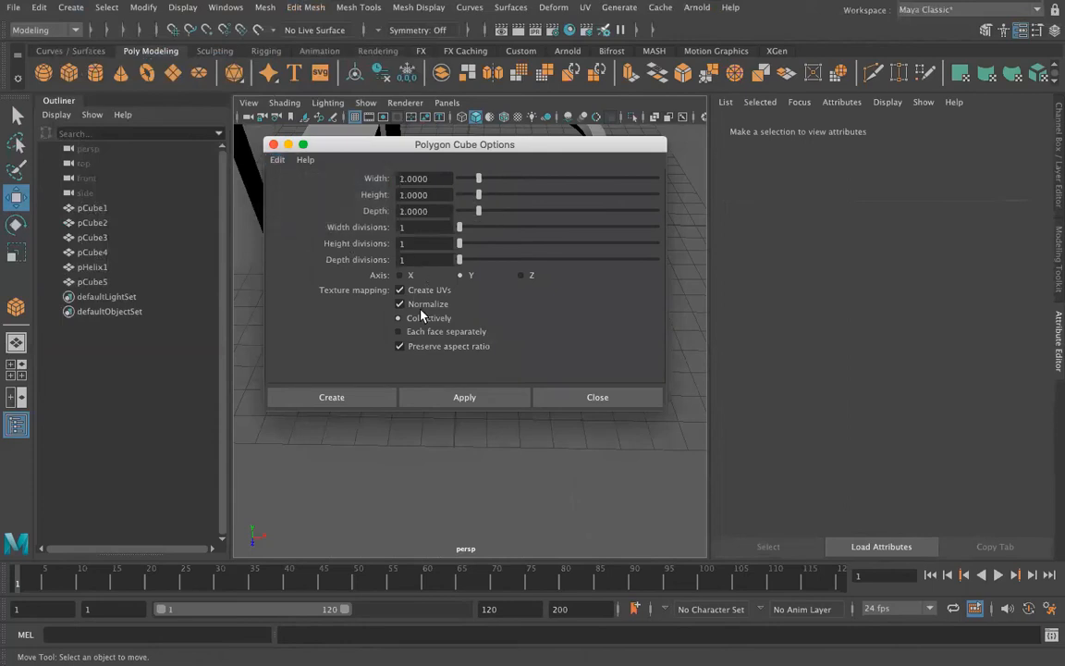
click(435, 399)
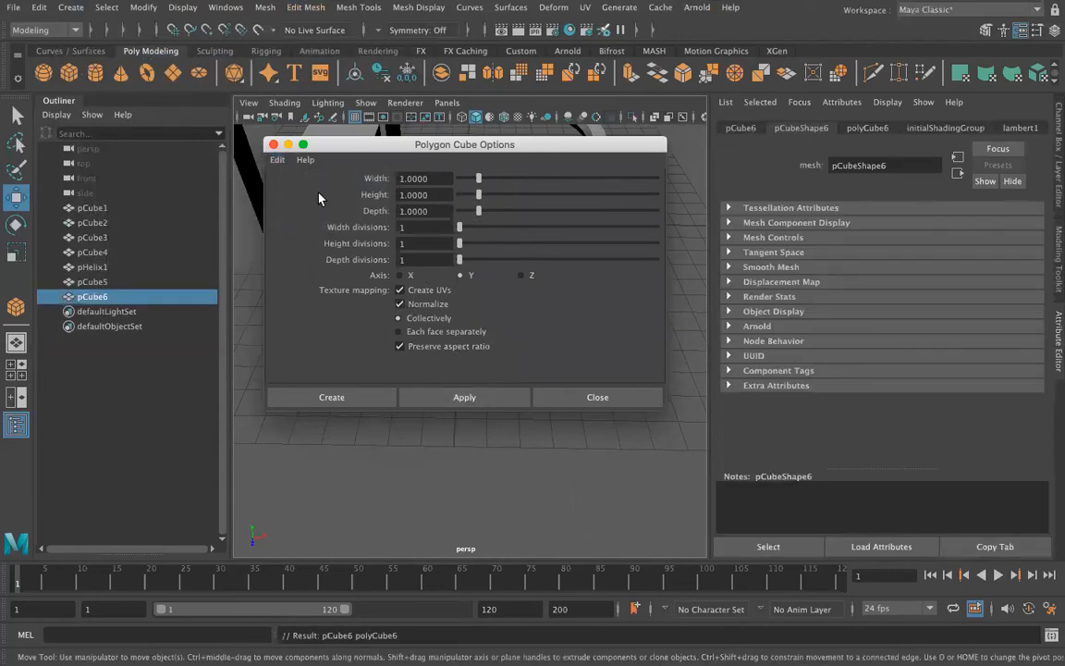
click(272, 144)
Step: Move the newly created default-size cube forward along Z from the origin
drag(457, 268, 457, 309)
scroll(550, 305, down, 5)
mouse_move(539, 357)
alt+mouse_down()
mouse_move(440, 351)
mouse_move(447, 279)
mouse_move(524, 346)
alt+mouse_up()
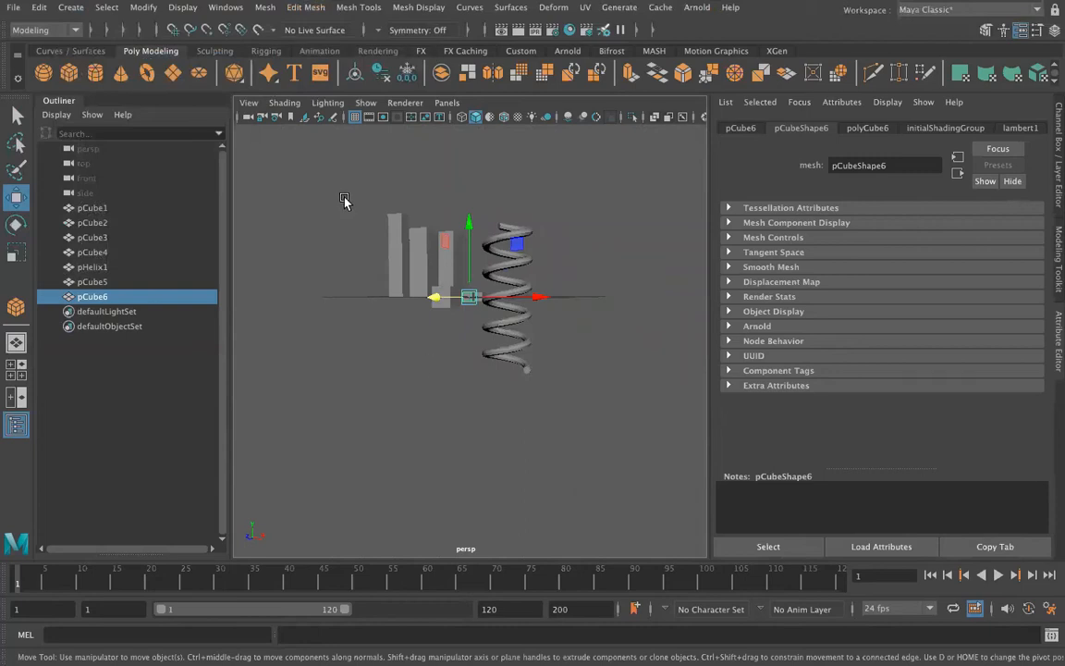
Step: Delete all the cubes and the helix from the scene
alt+drag(342, 273, 557, 384)
key(Delete)
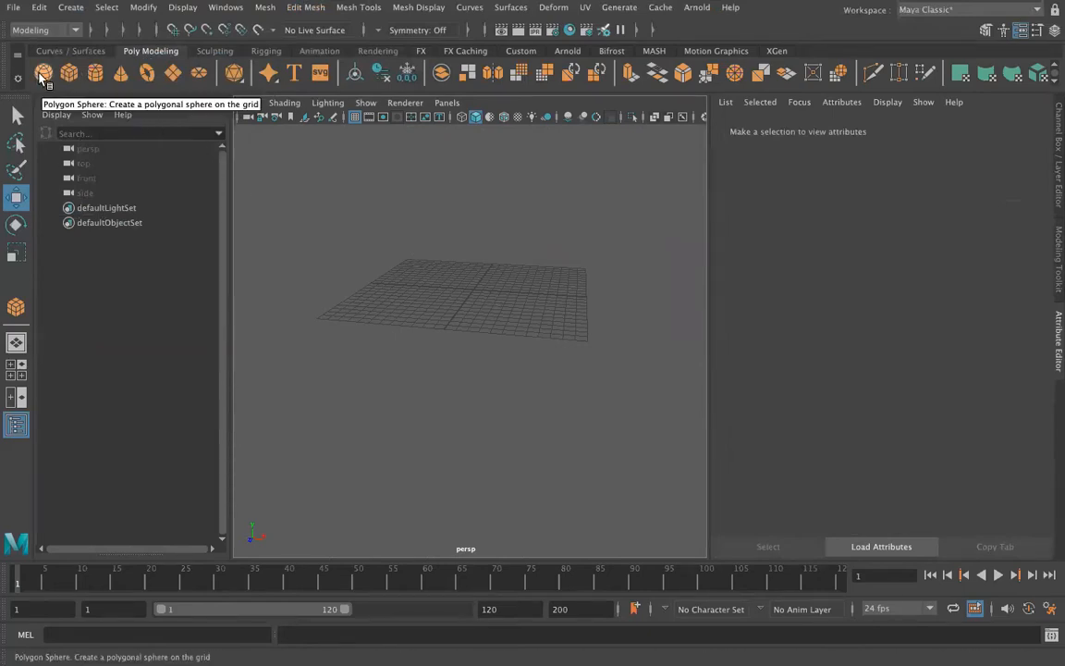
scroll(490, 371, up, 5)
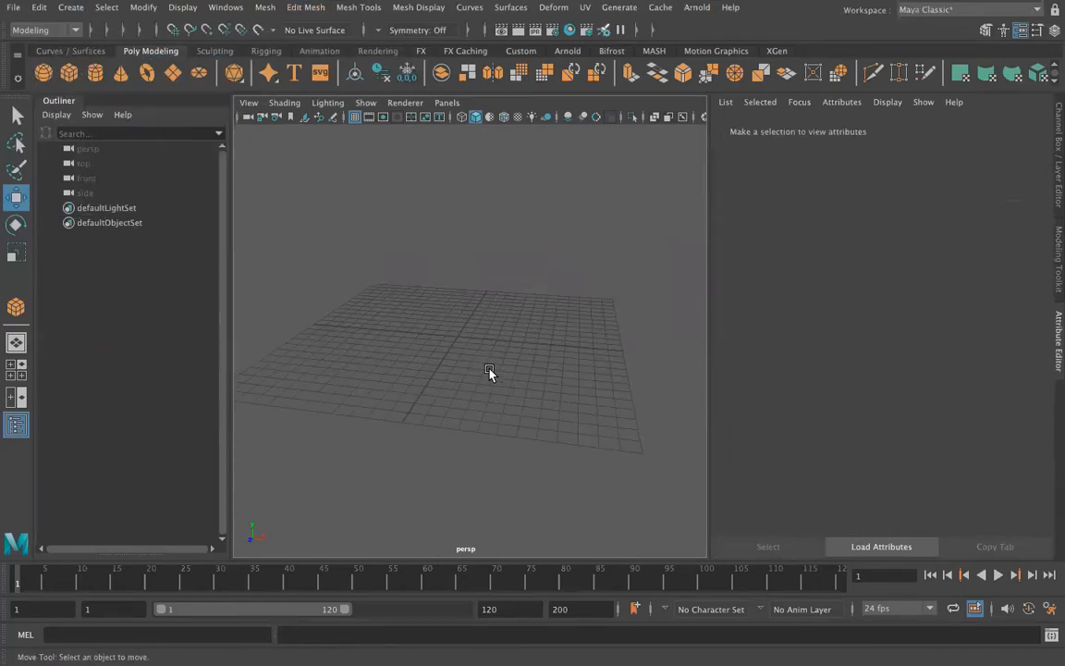
alt+drag(448, 365, 456, 368)
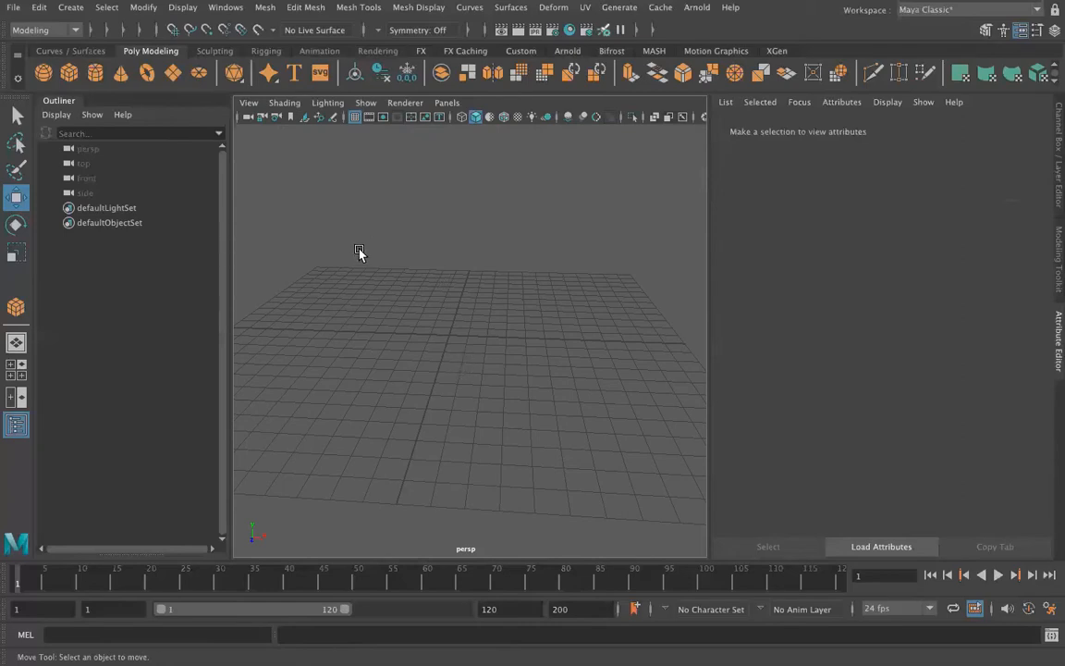
Step: Create two polygon spheres at the origin and move the second one about 8.8 units along X
click(45, 74)
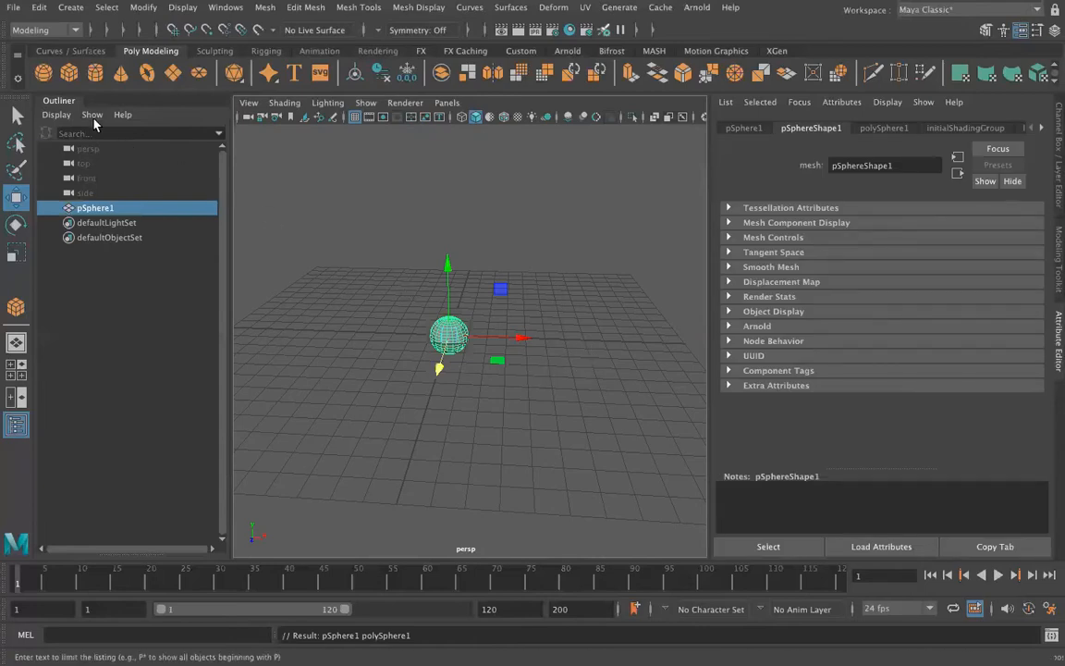
key(ctrl+d)
drag(523, 342, 694, 350)
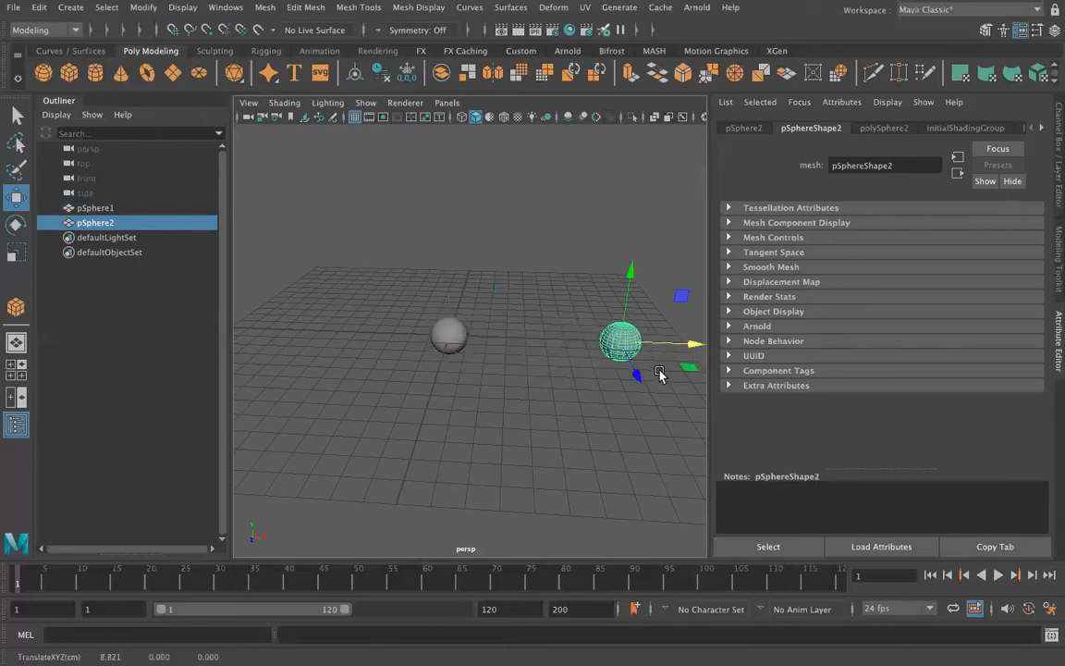
Step: Scale the second sphere down uniformly to about 0.45, and clear the selection
key(r)
drag(621, 344, 520, 447)
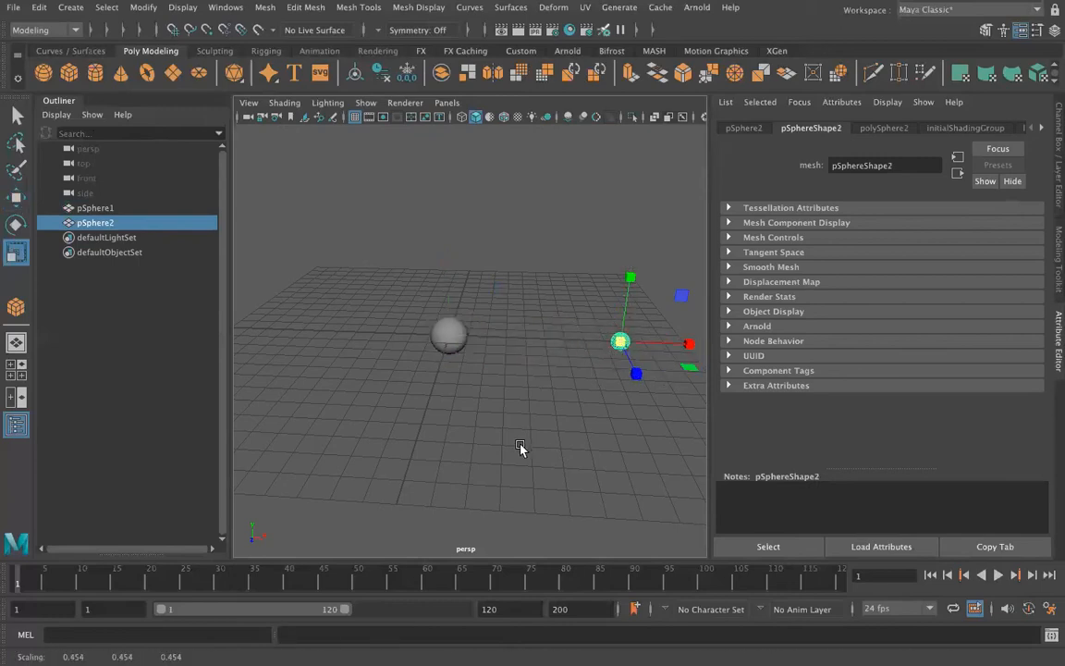
click(526, 441)
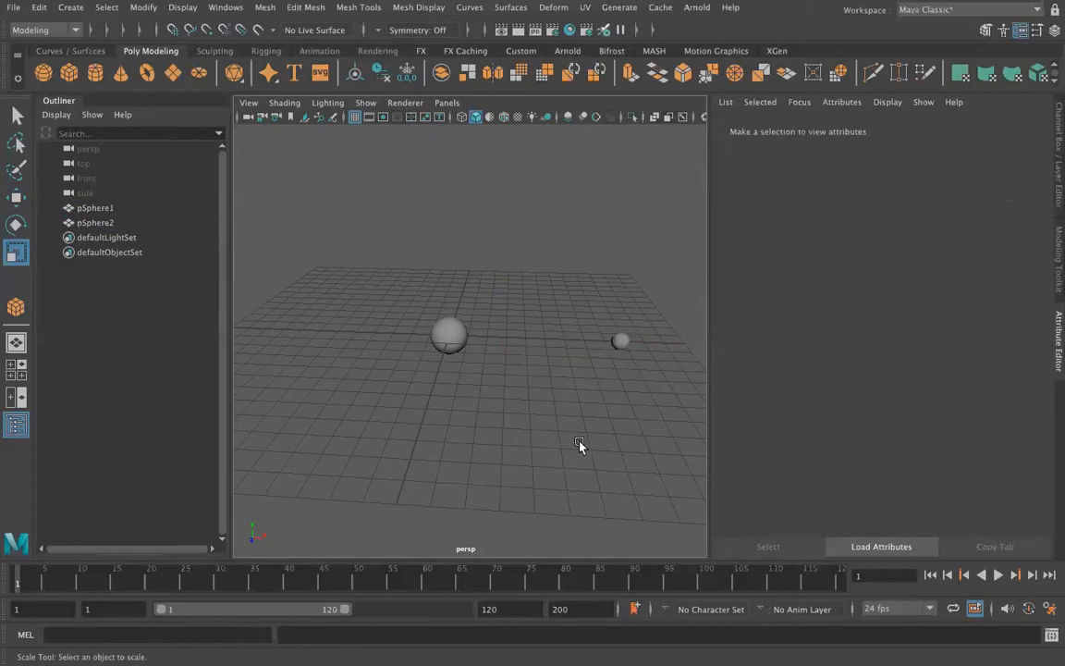
Step: Select the small sphere and the sphere at the origin in turn to check them as separate objects
click(620, 345)
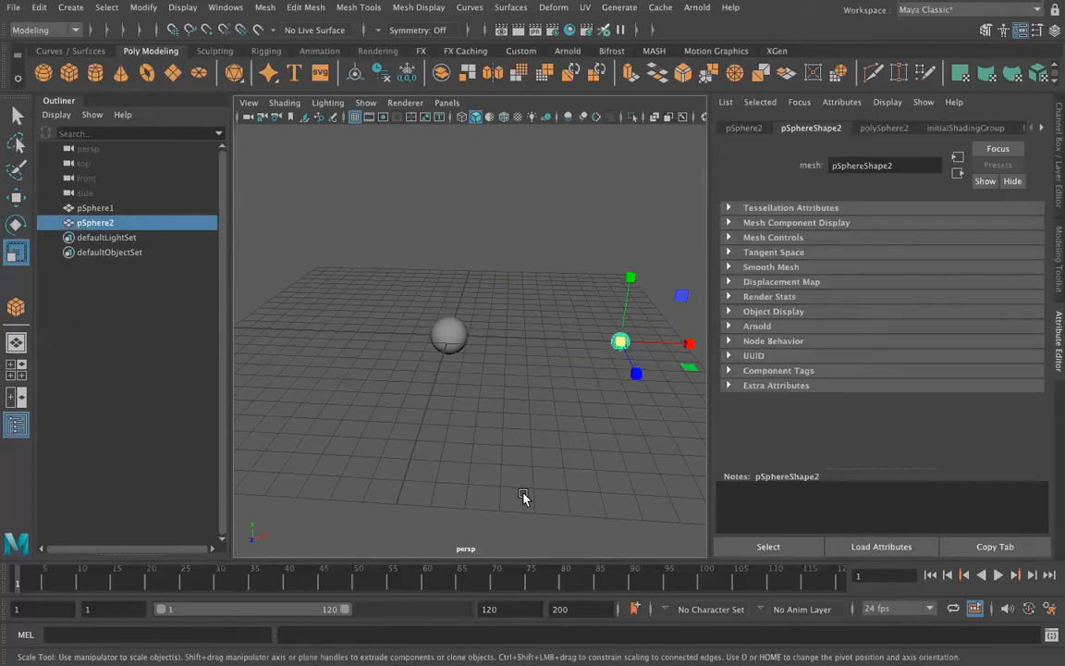
click(442, 346)
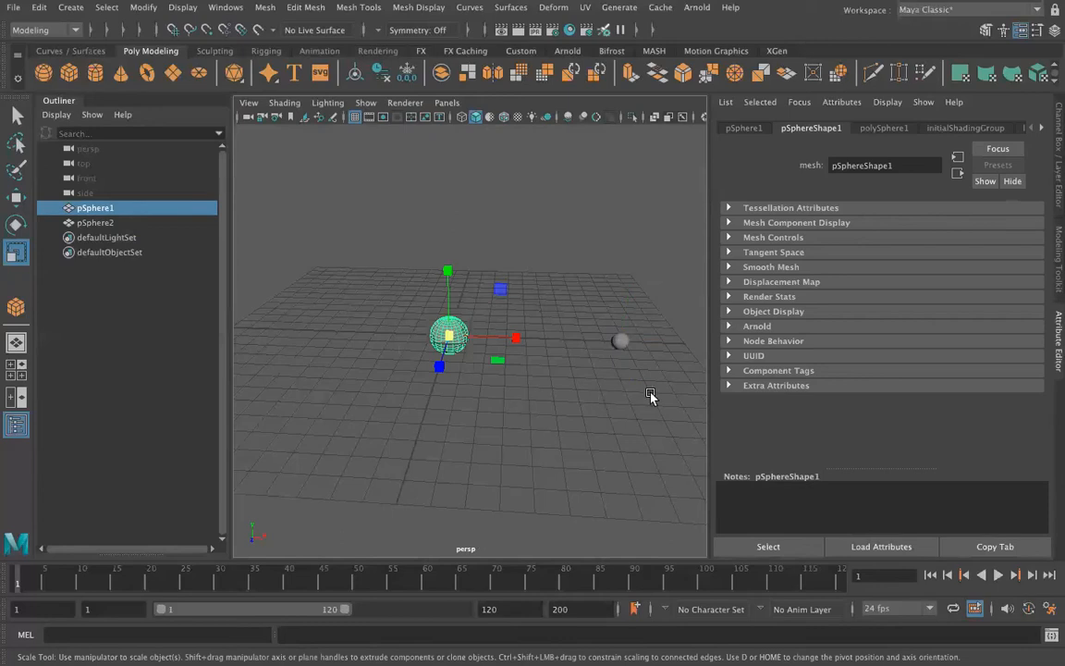
click(616, 342)
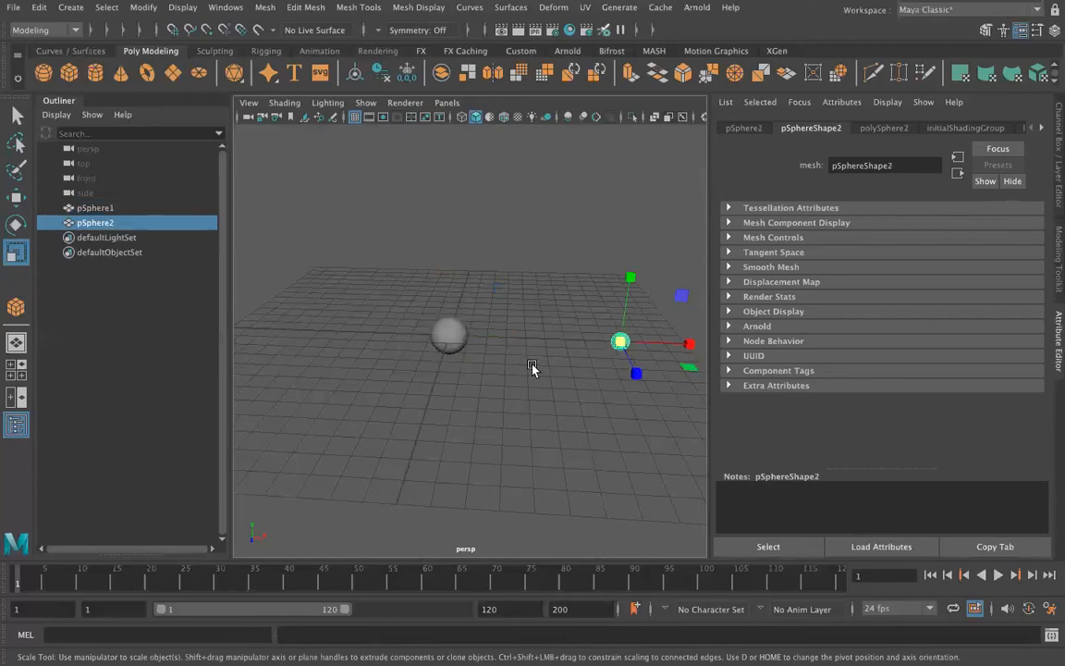
click(447, 335)
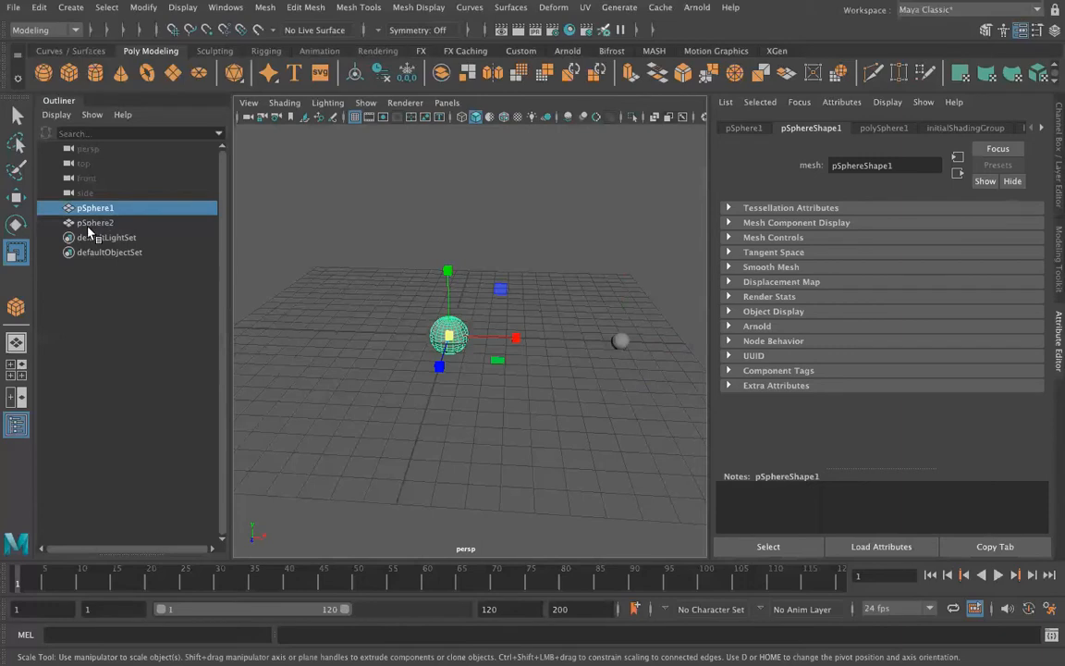
Step: Select both spheres and group them
middle_drag(98, 228, 99, 222)
ctrl+click(96, 223)
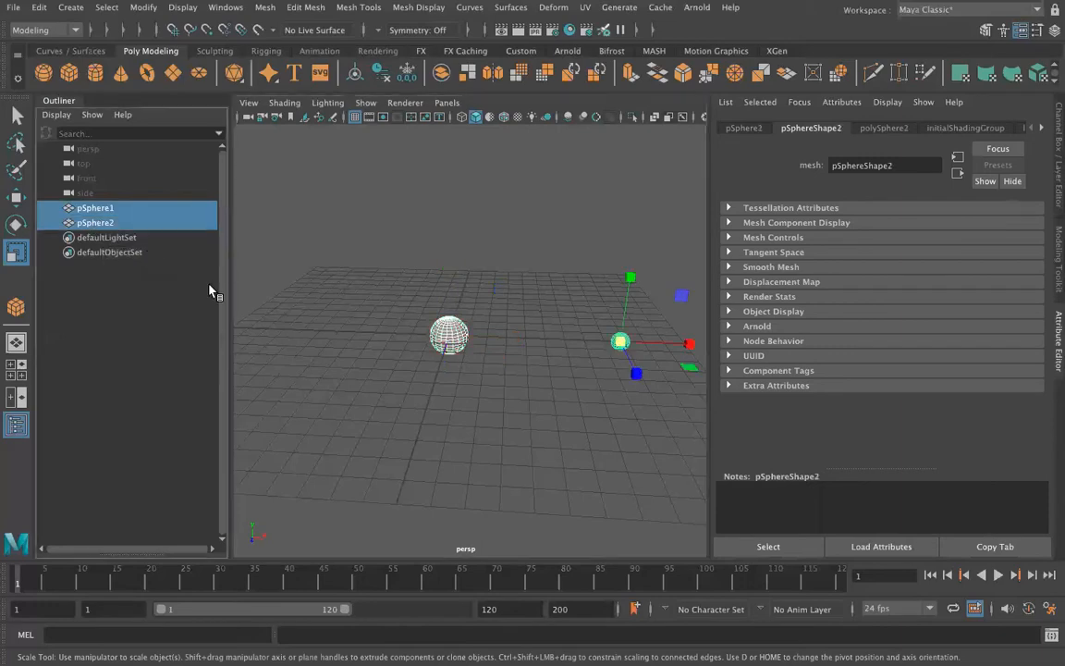
key(ctrl+g)
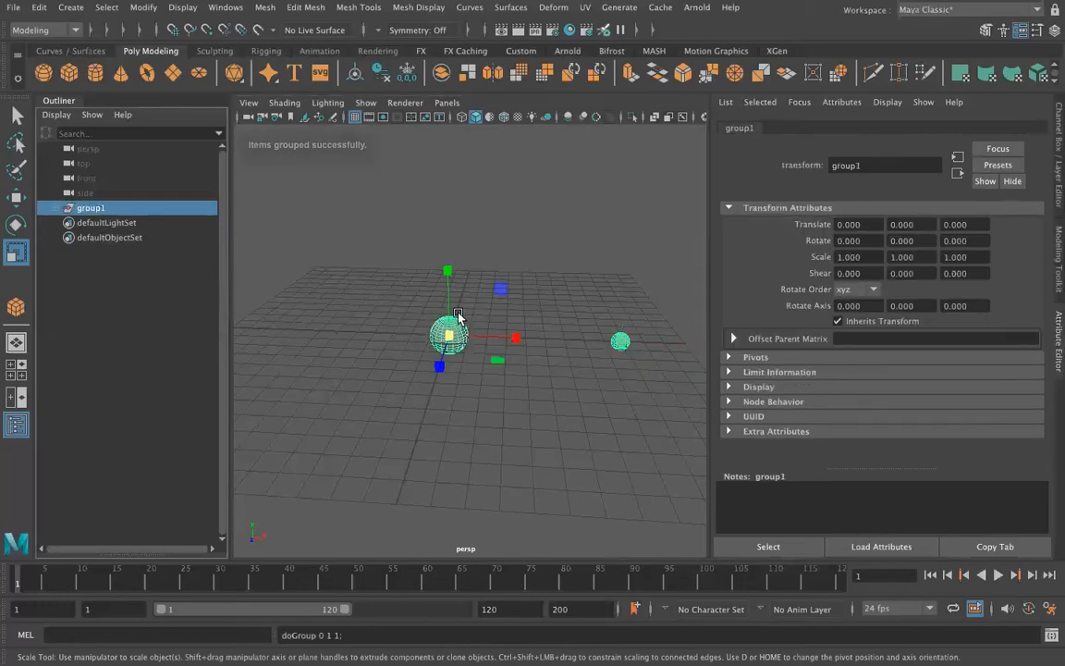
Step: Move the sphere group up about 5.3 units along Y, and undo the move
key(w)
drag(449, 270, 442, 153)
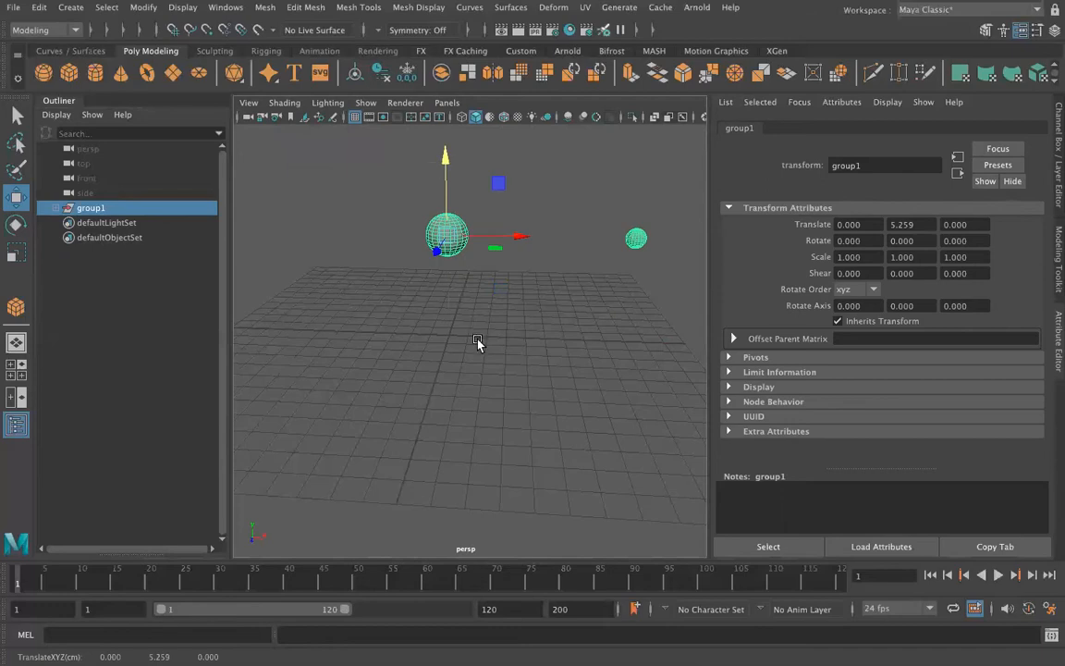
key(ctrl+z)
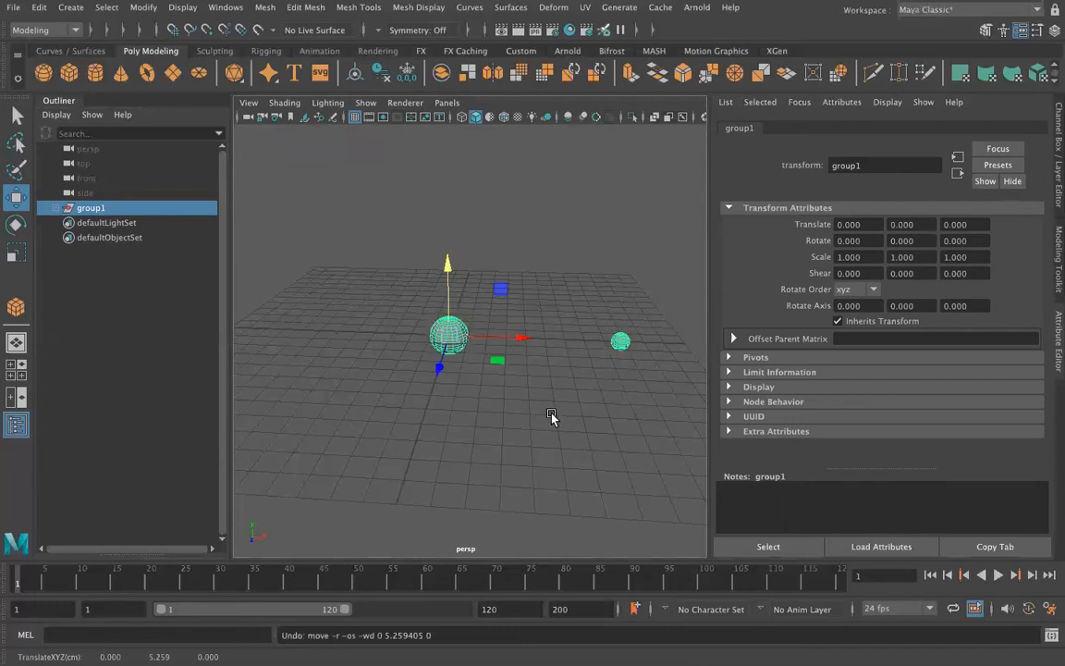
Step: Expand the group to inspect its two child spheres, and undo the grouping
click(58, 208)
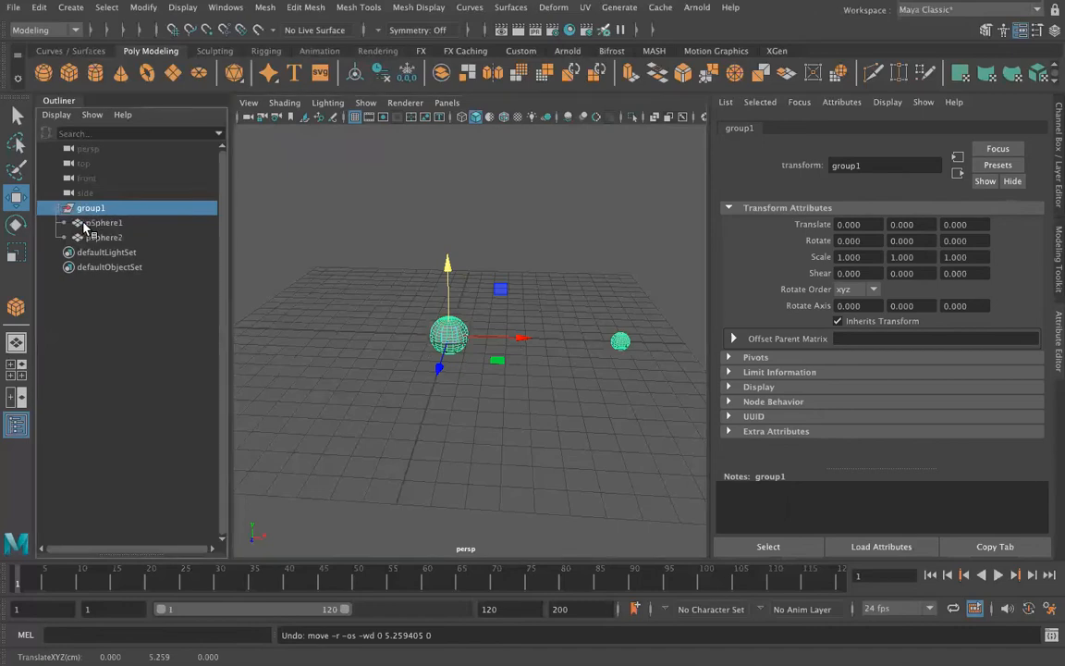
click(92, 223)
click(88, 238)
key(ctrl+z)
key(shift+z)
key(ctrl+z)
key(shift+z)
key(ctrl+z)
key(ctrl+z)
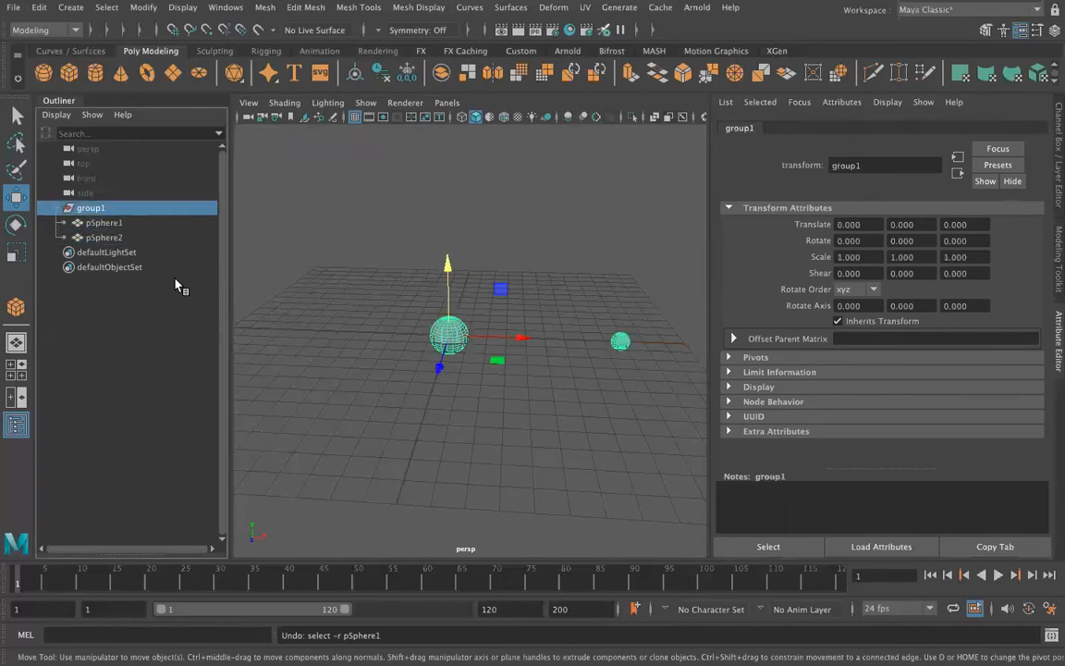
key(ctrl+z)
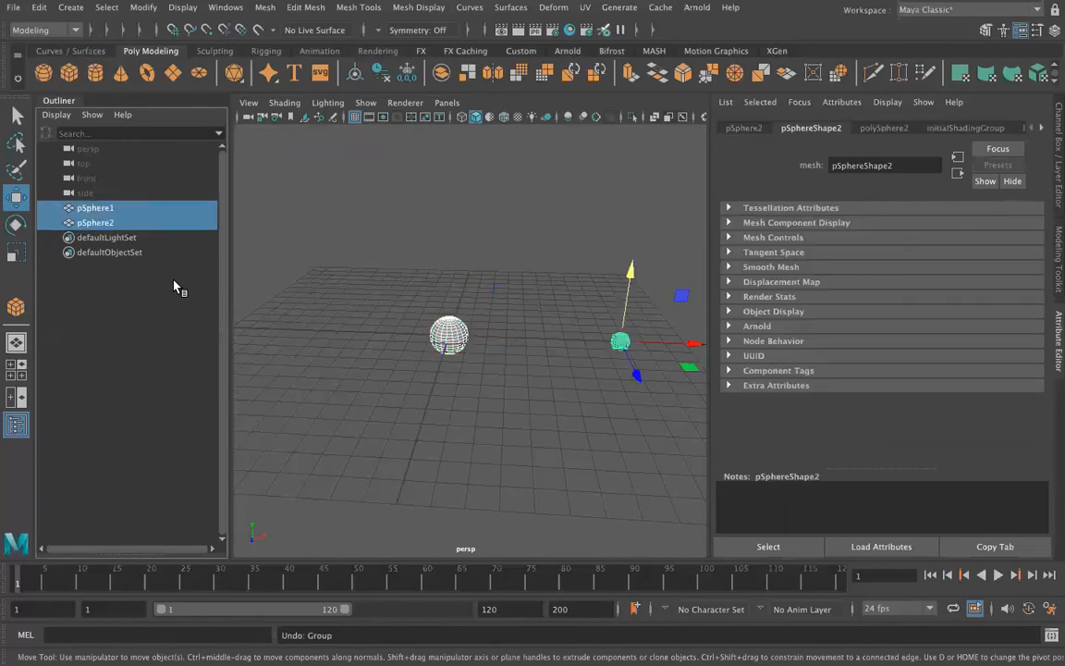
Step: Parent the small sphere to the larger sphere at the origin
click(166, 296)
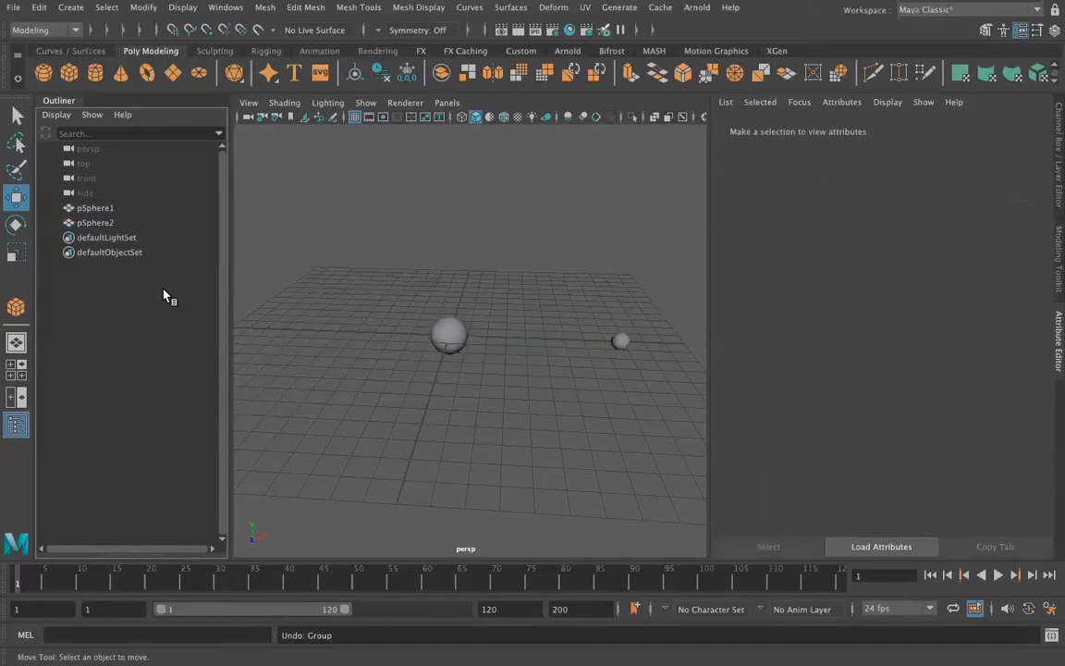
click(96, 208)
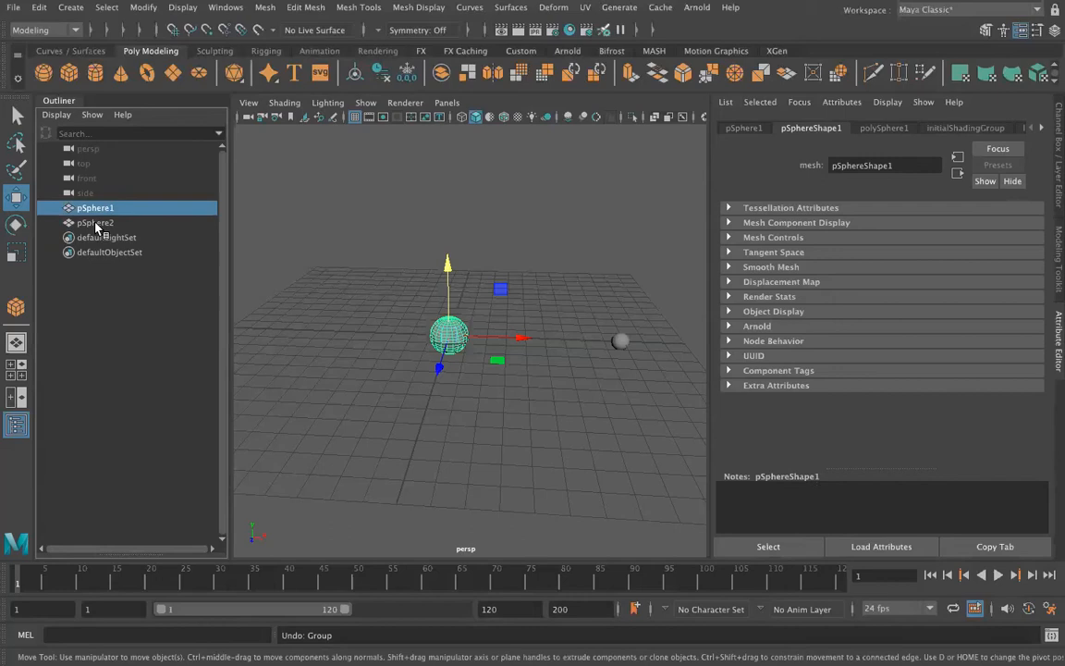
click(96, 224)
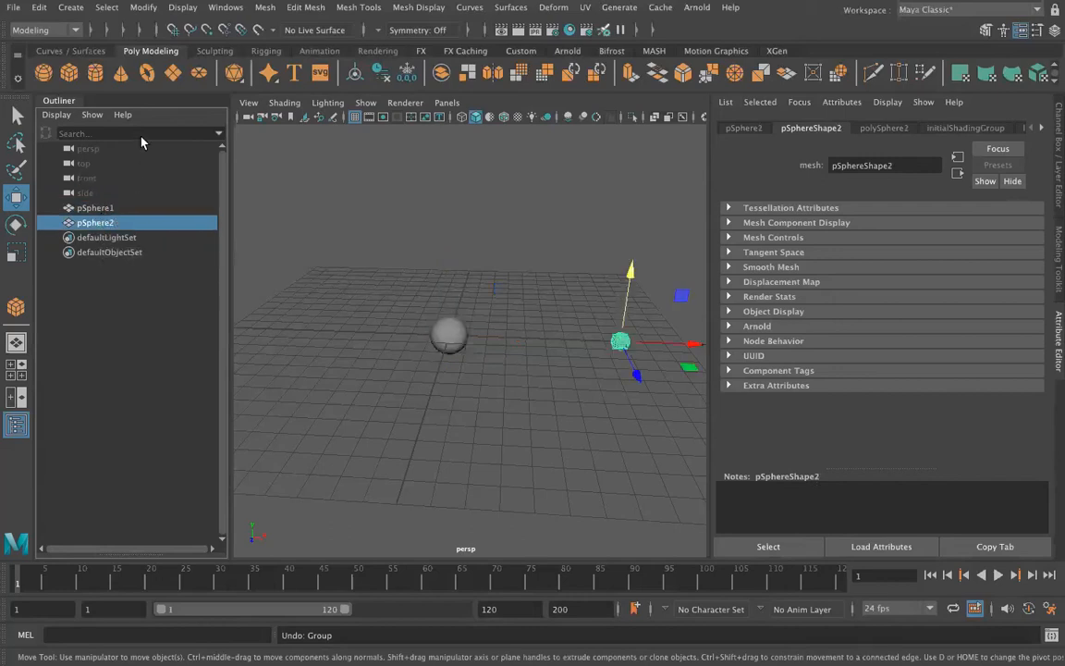
click(39, 8)
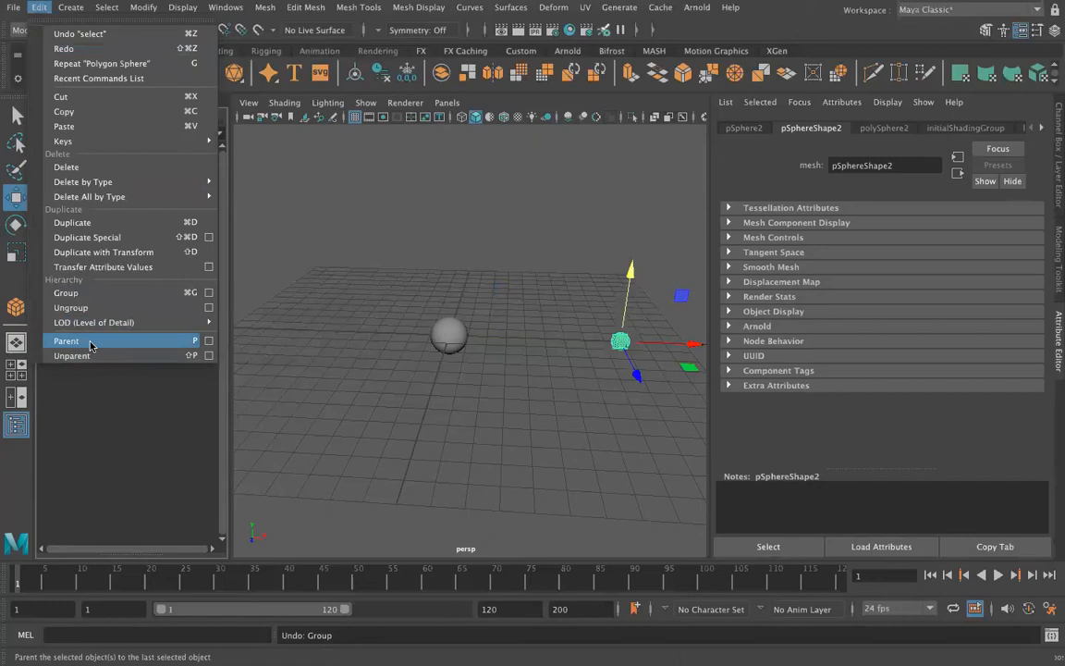
click(53, 8)
click(315, 187)
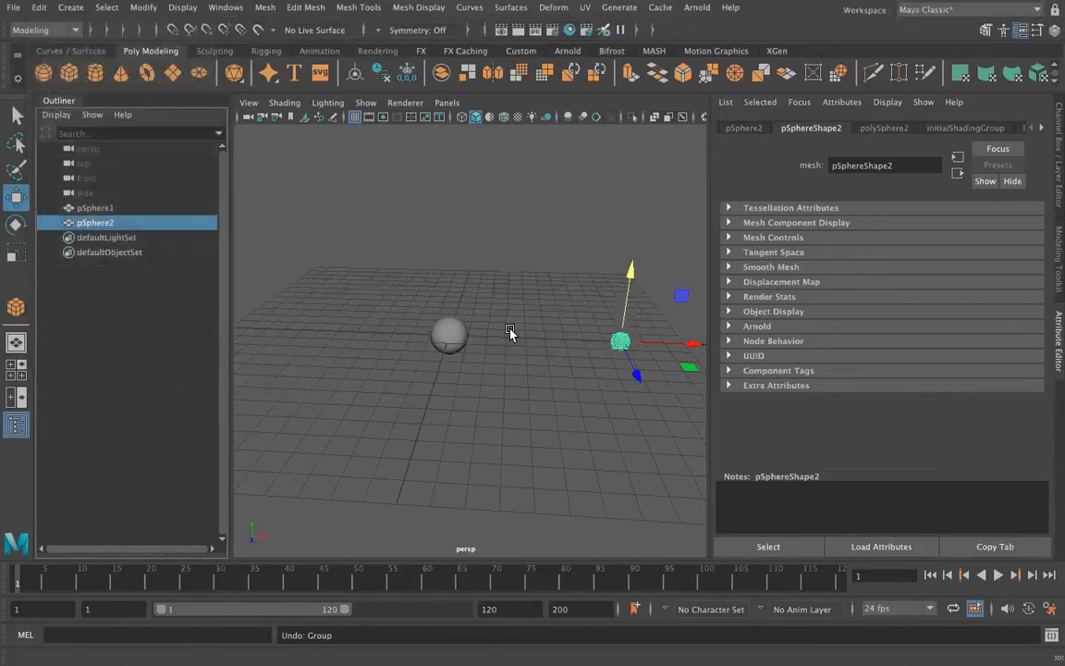
shift+click(453, 338)
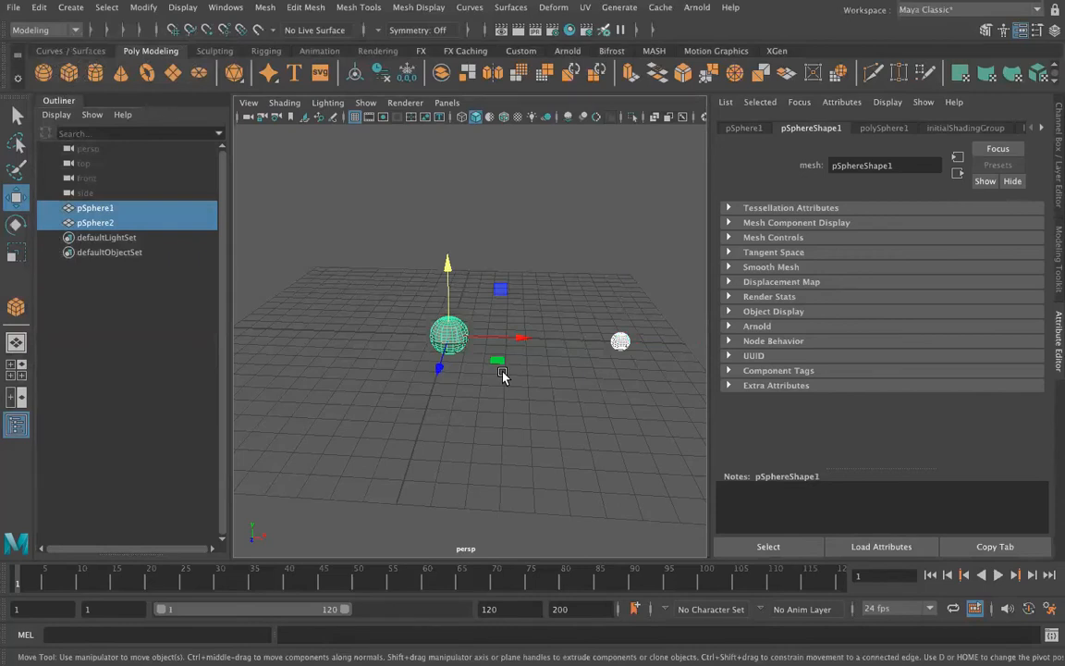
key(p)
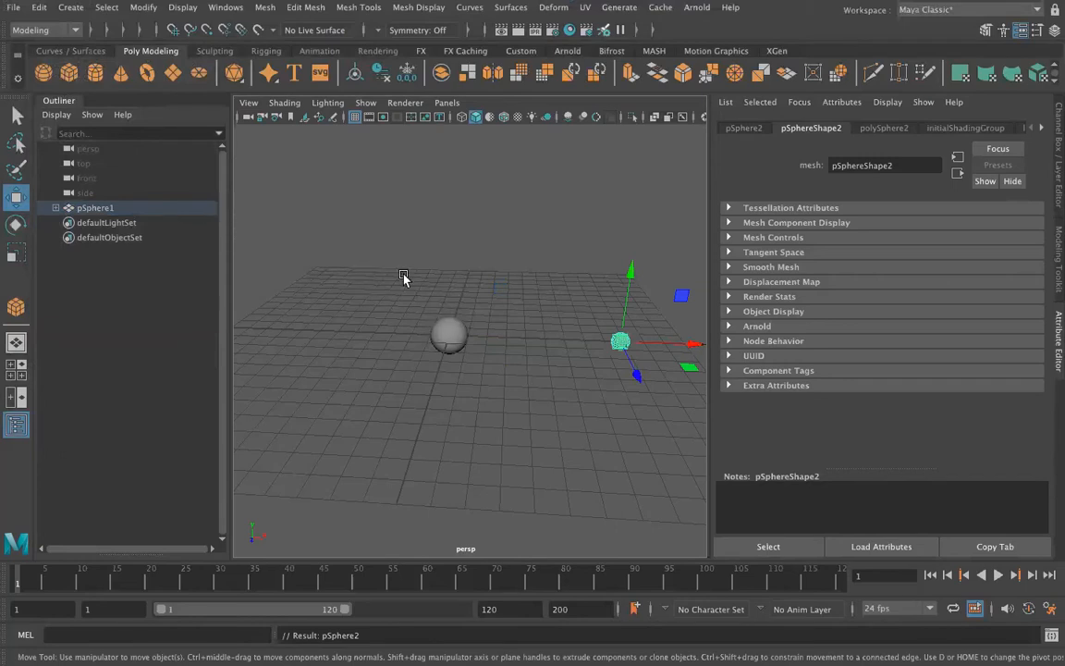
Step: Try to parent the small sphere to the origin sphere once more, and undo the repeated parenting
key(p)
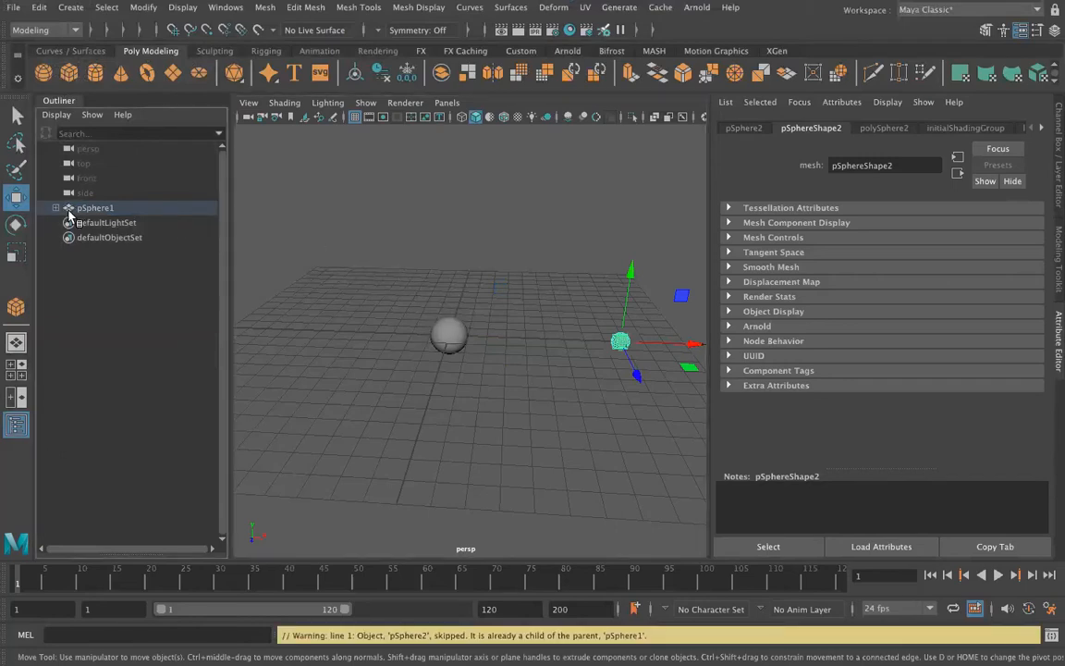
click(74, 210)
key(ctrl+z)
key(ctrl+z)
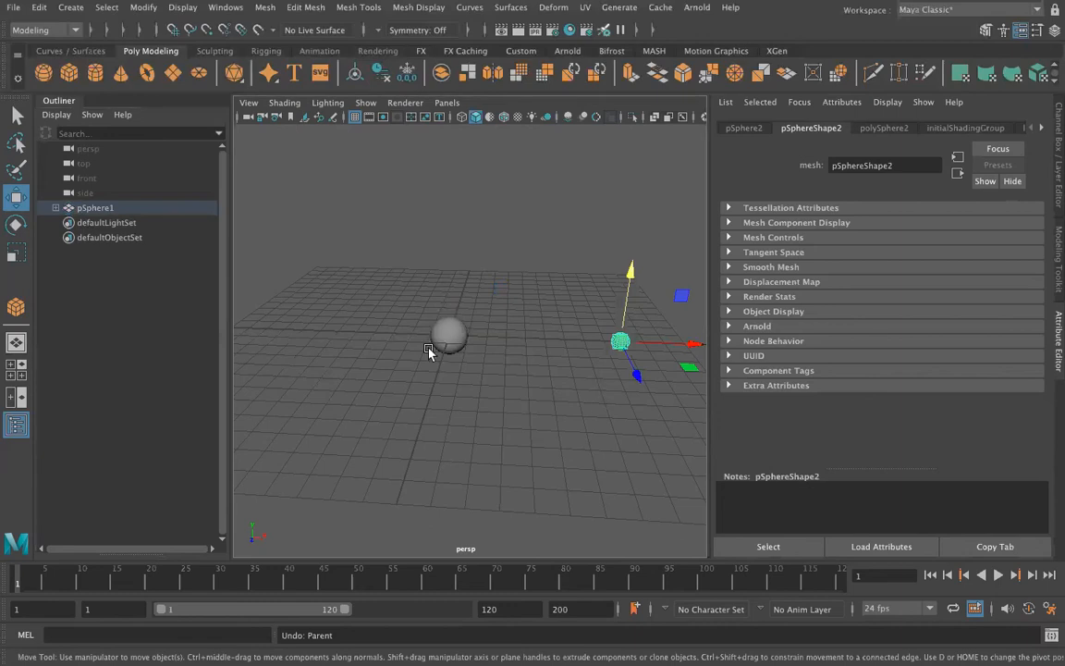
Step: Expand the parent sphere's hierarchy and select its child to examine the parent-child relationship
click(79, 210)
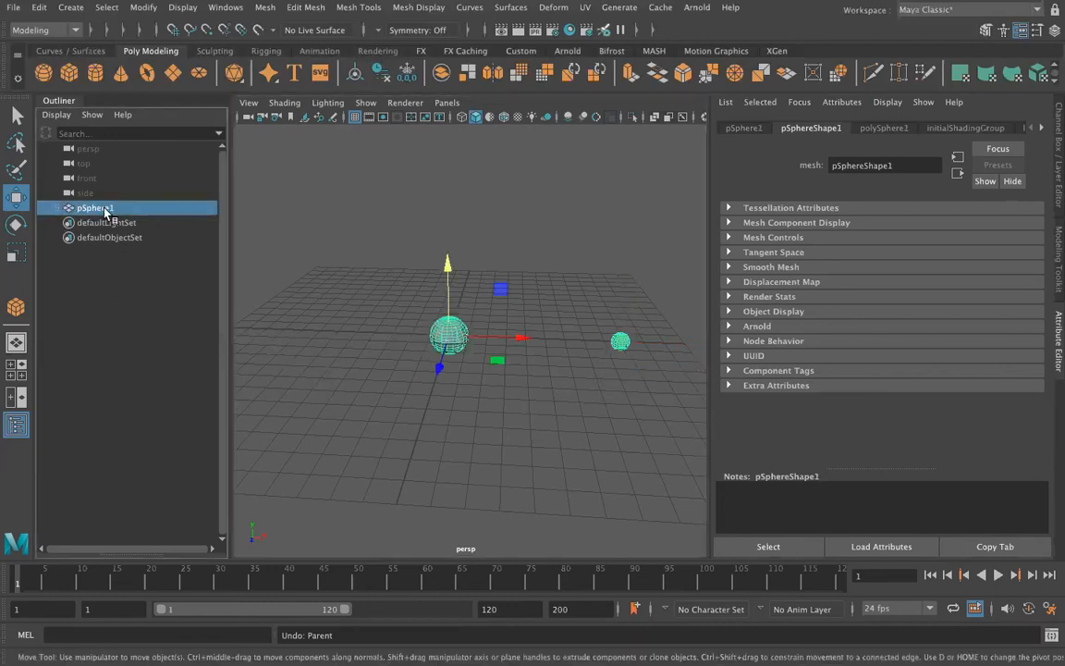
click(55, 208)
click(96, 225)
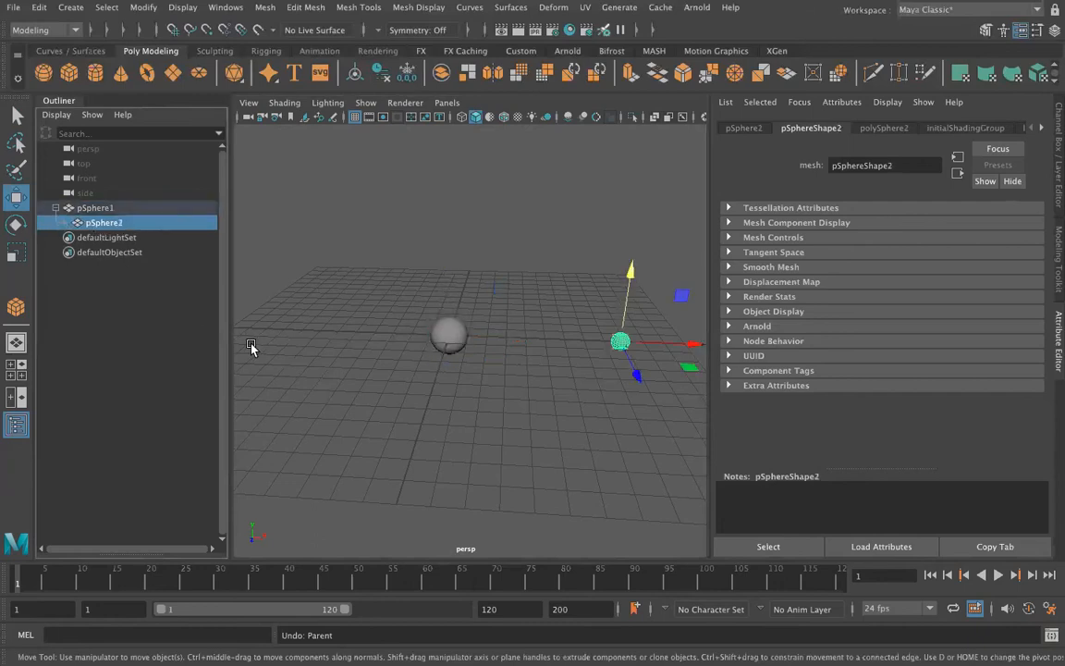
Step: Move the parent sphere up about 4.4 units along Y, and undo the move
click(452, 343)
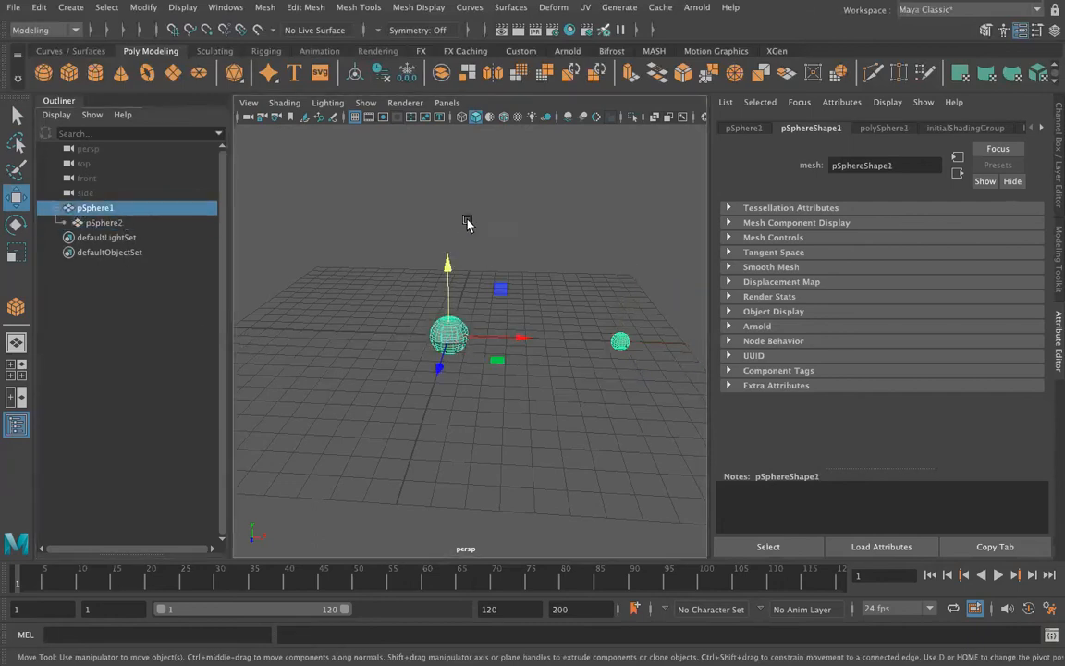
drag(447, 265, 448, 177)
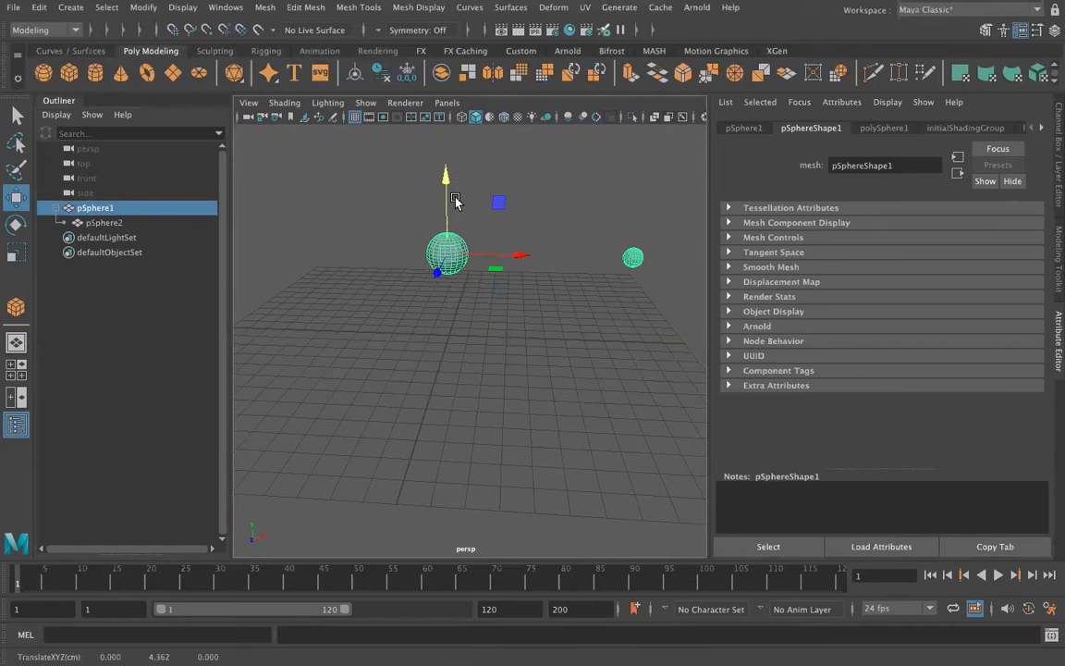
key(ctrl+z)
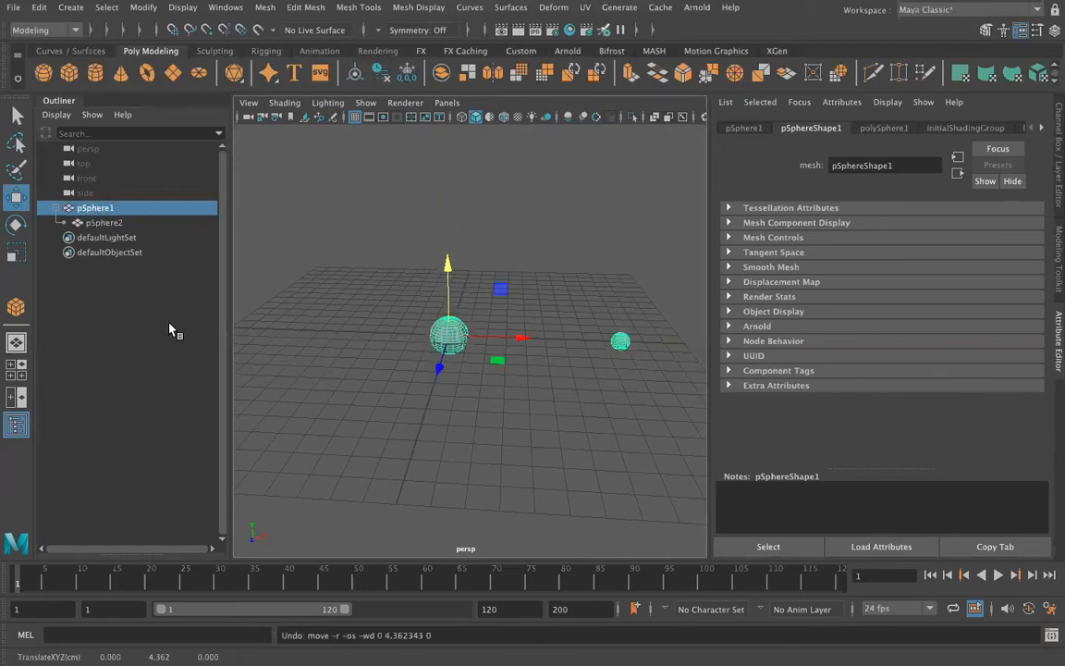
Step: Rotate the parent sphere about its Y axis and the child sphere separately about its own Y axis, leaving the parent selected
key(e)
drag(465, 366, 542, 404)
click(92, 225)
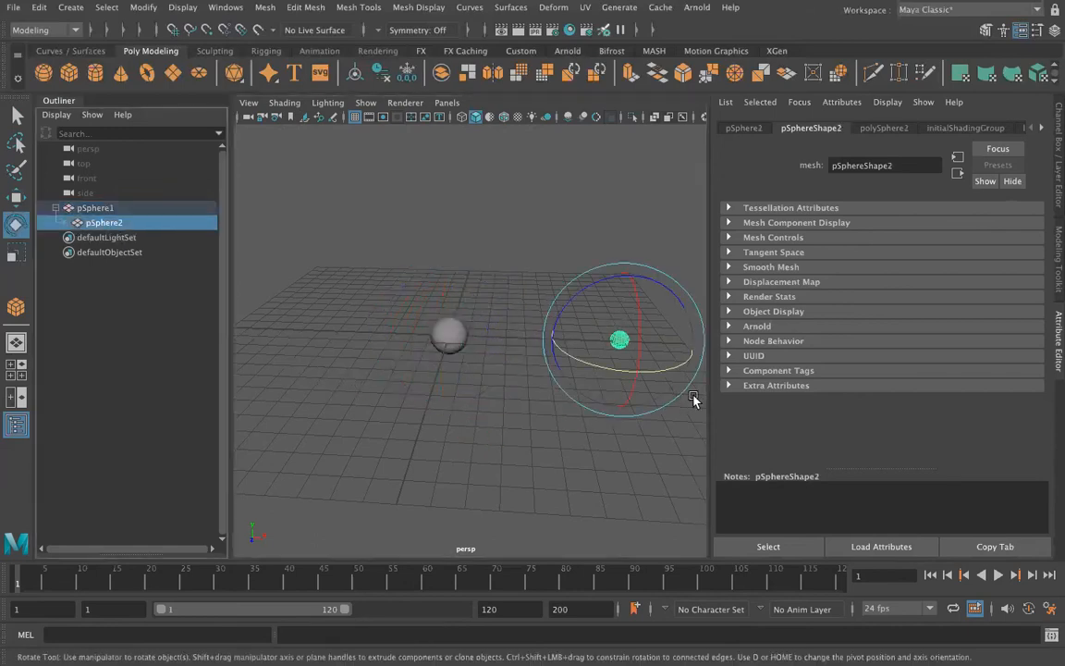
mouse_move(575, 369)
mouse_down()
mouse_move(555, 356)
mouse_move(682, 357)
mouse_move(549, 357)
mouse_move(580, 371)
mouse_up()
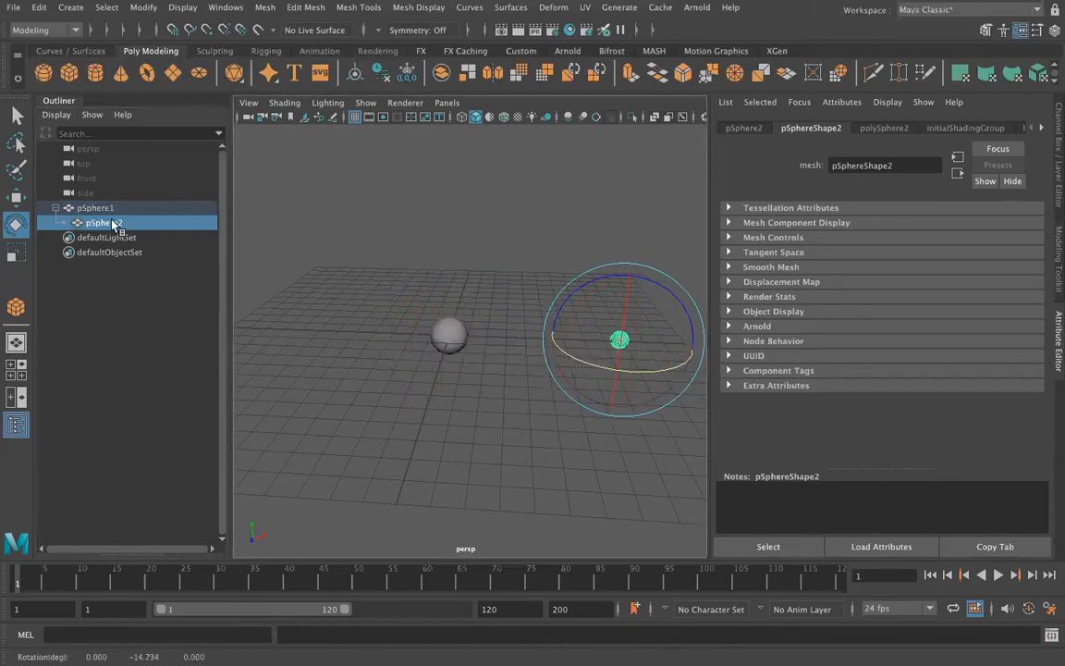
drag(647, 366, 553, 324)
click(442, 336)
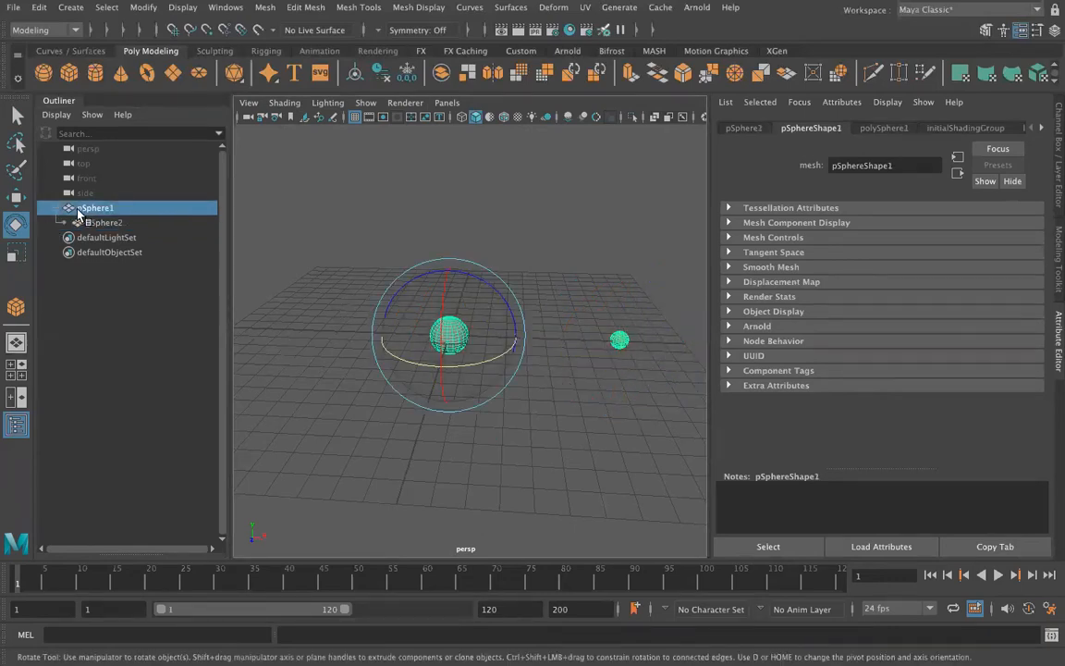
Step: Scale the parent sphere up uniformly by a factor of about 1.48
key(r)
drag(447, 333, 468, 361)
mouse_move(398, 337)
mouse_down()
mouse_move(457, 338)
mouse_move(384, 359)
mouse_move(314, 354)
mouse_move(394, 339)
mouse_move(337, 335)
mouse_move(377, 331)
mouse_up()
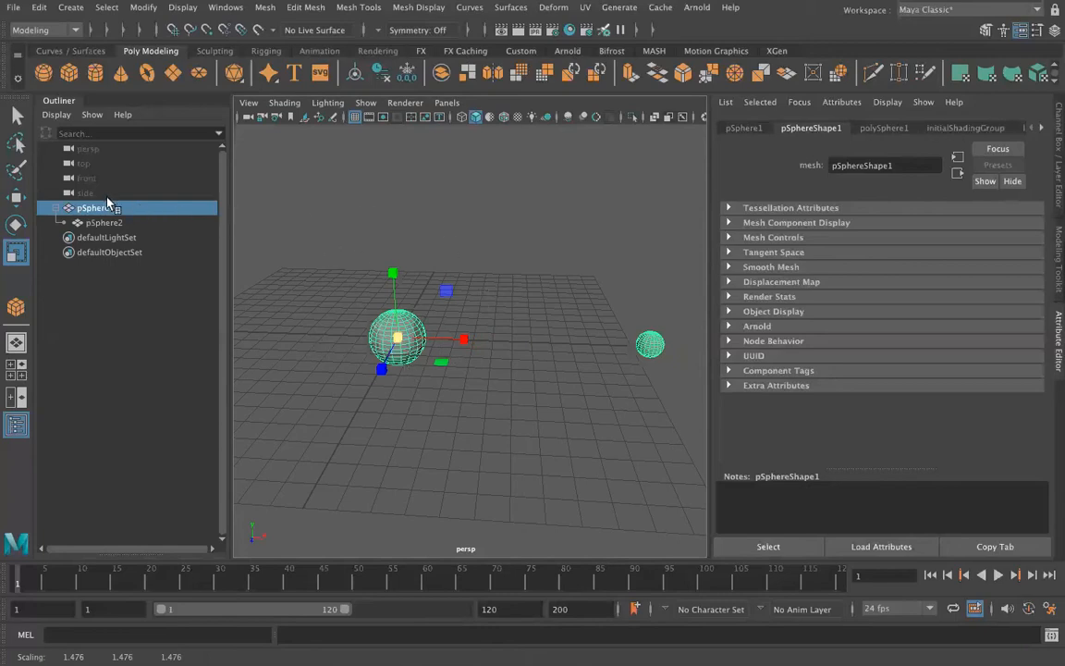
drag(396, 339, 421, 389)
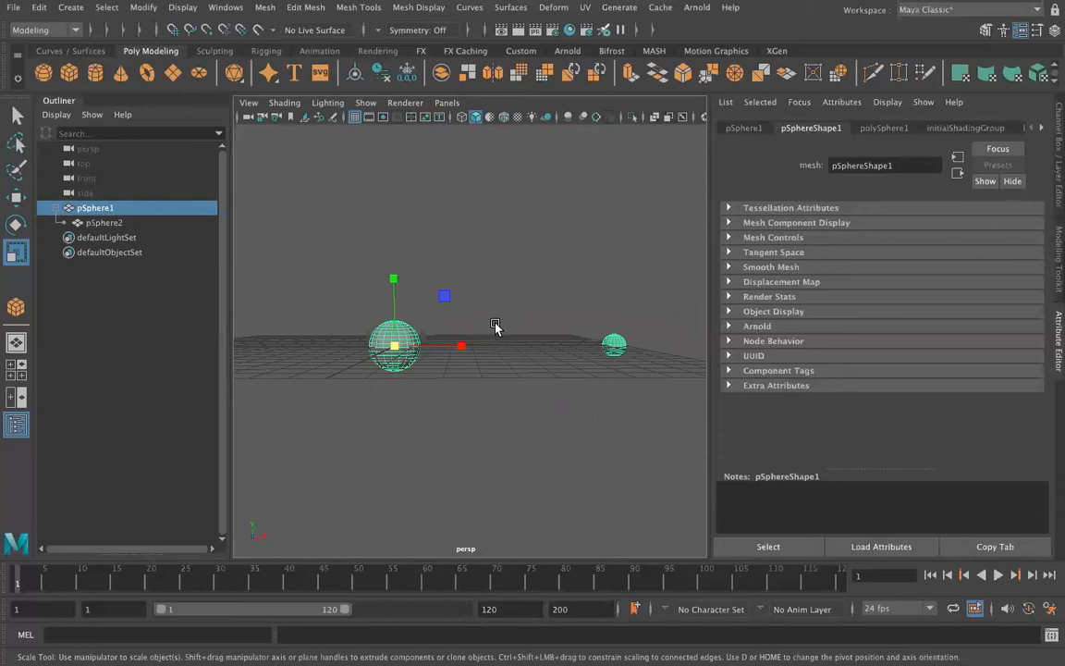
Step: Replace the parented spheres with two new polygon spheres, moving the second along X to sit beside the first
key(Delete)
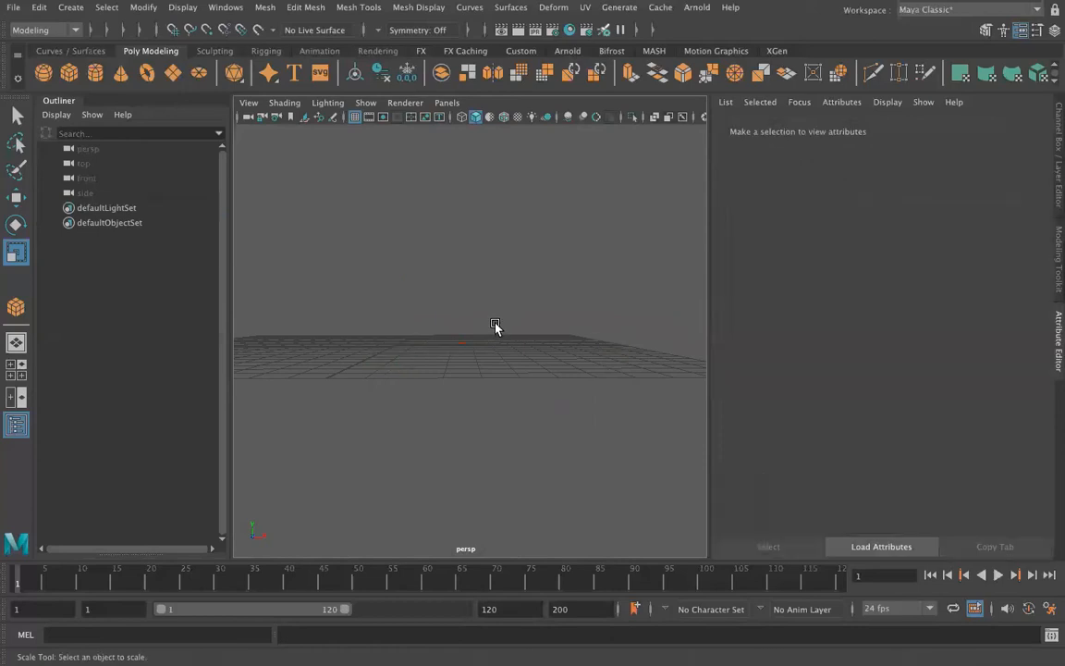
click(41, 77)
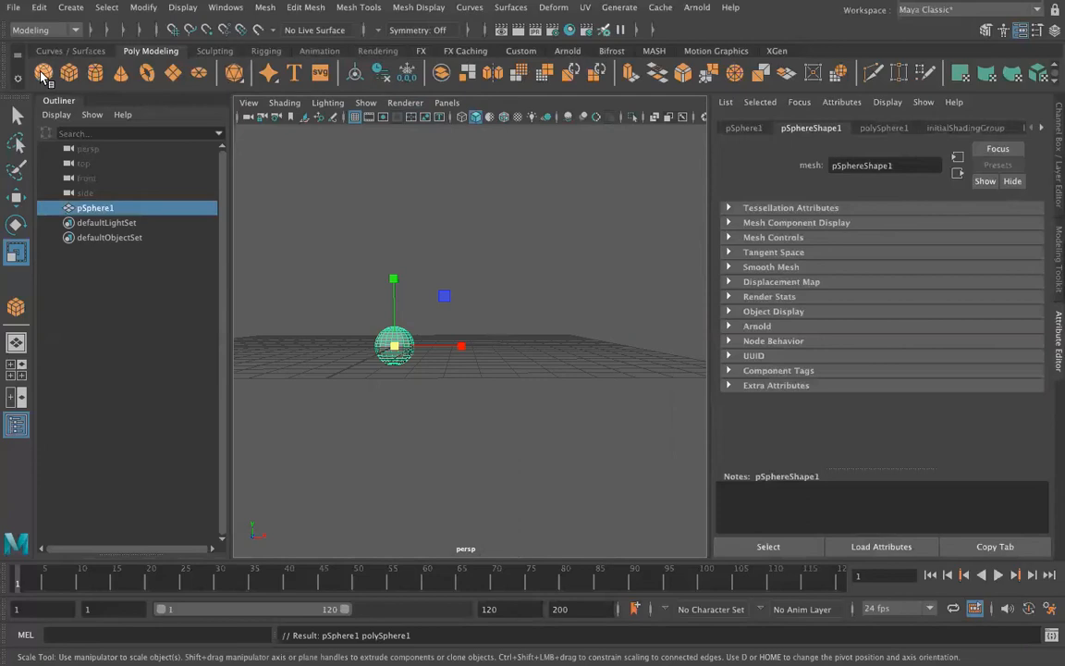
click(41, 78)
key(w)
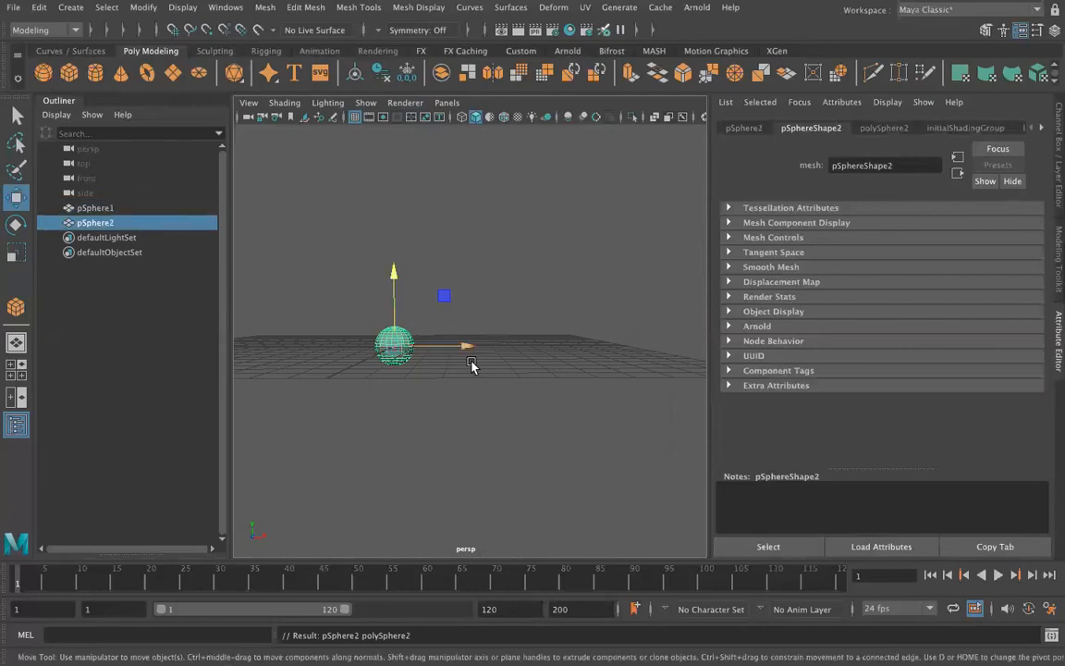
drag(468, 346, 518, 345)
Step: Select both spheres and combine them into a single mesh
ctrl+click(92, 208)
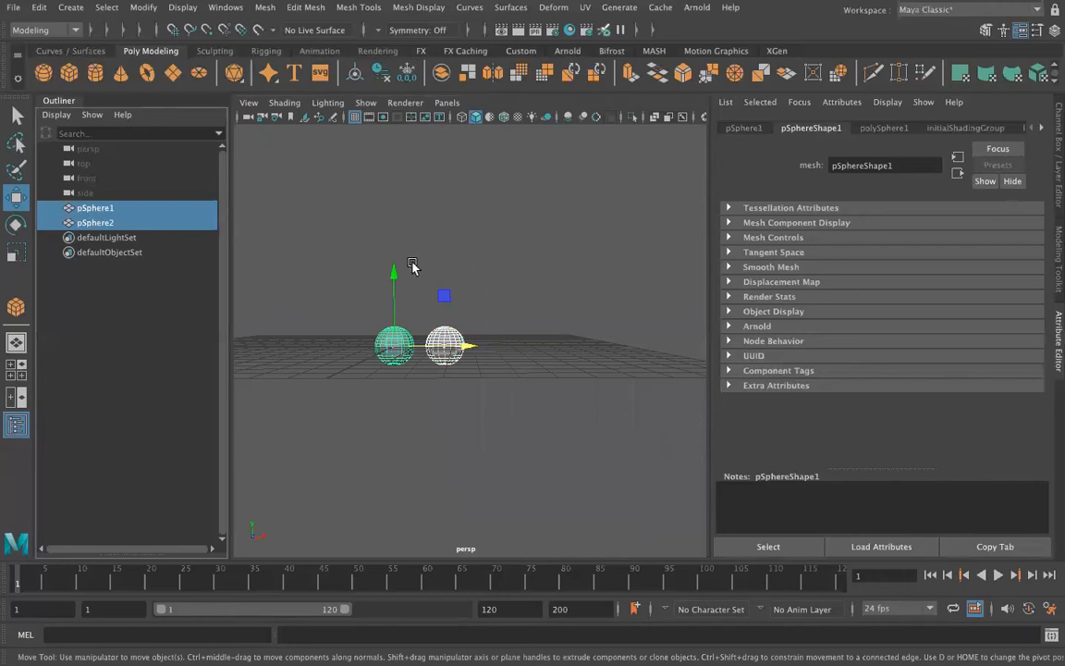
click(262, 8)
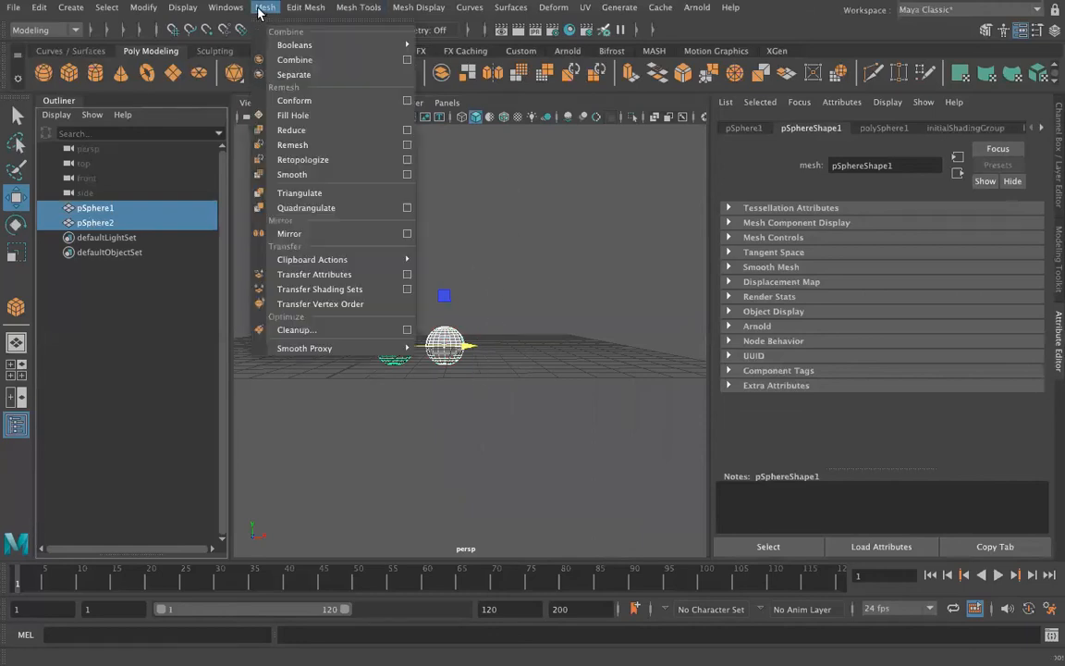
click(285, 60)
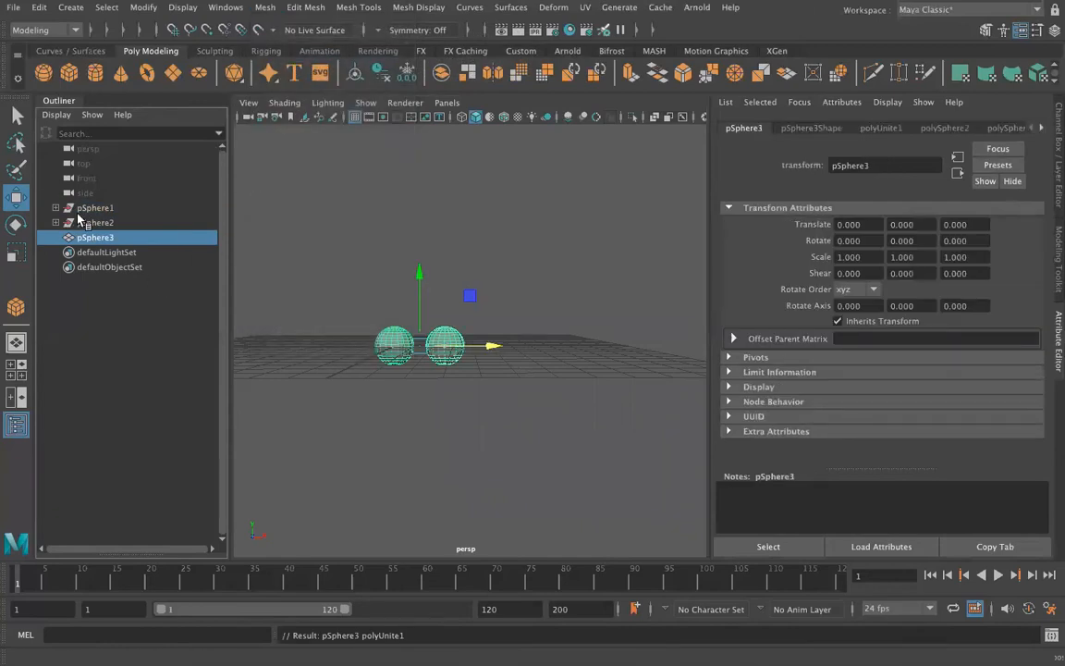
Step: Move the pSphere1 node up about 2.9 units along Y and inspect the node nested under it
click(92, 209)
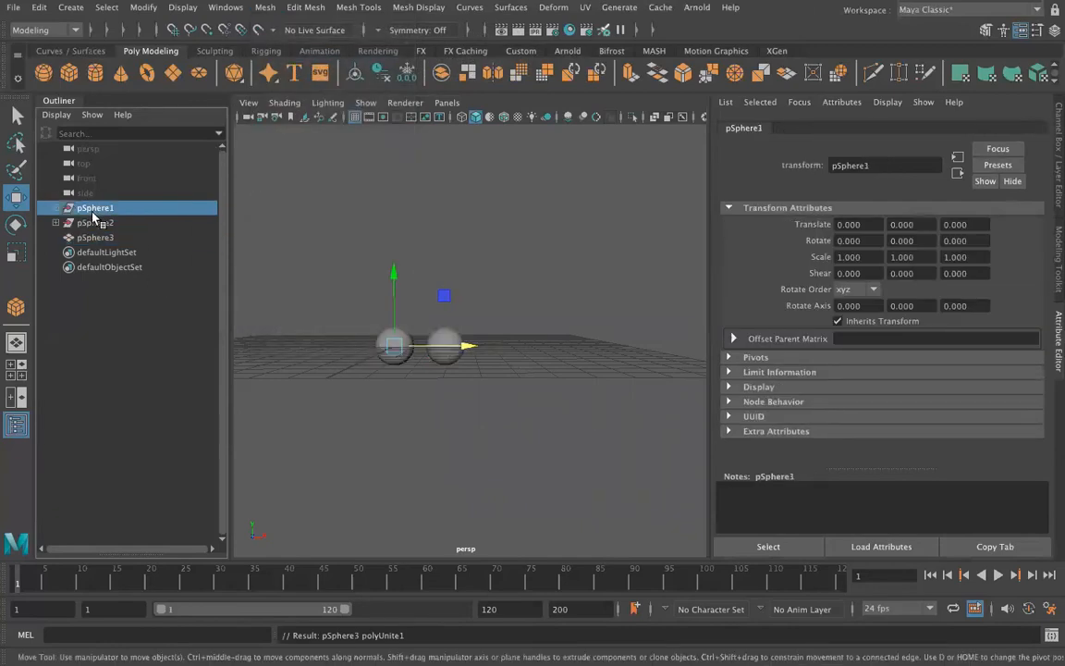
click(93, 221)
drag(92, 208, 100, 224)
drag(395, 269, 394, 209)
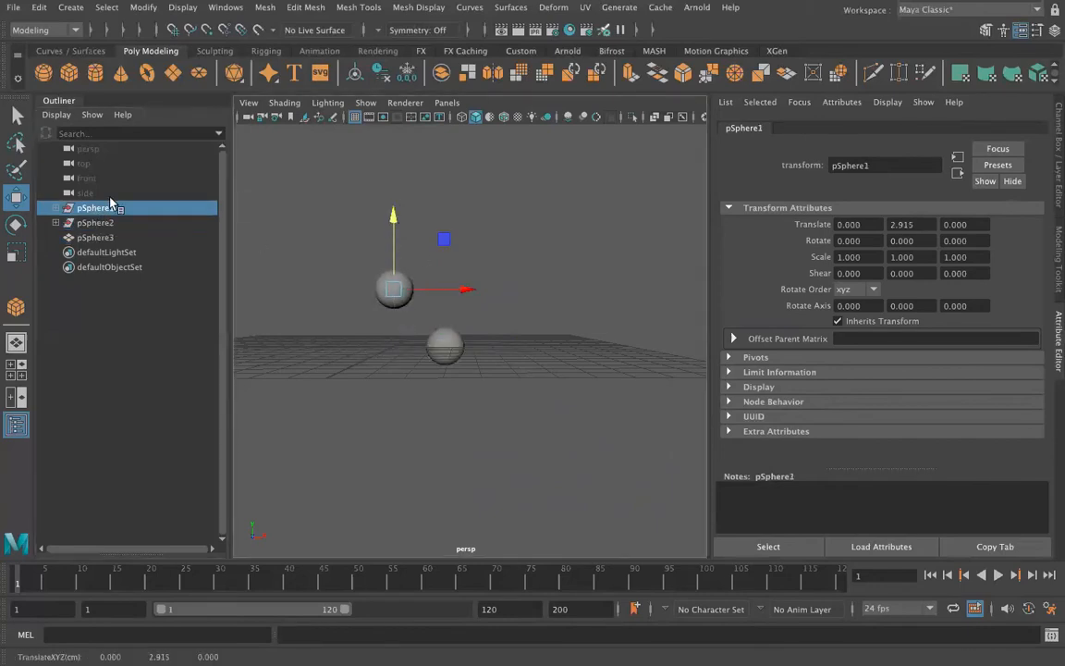
click(57, 209)
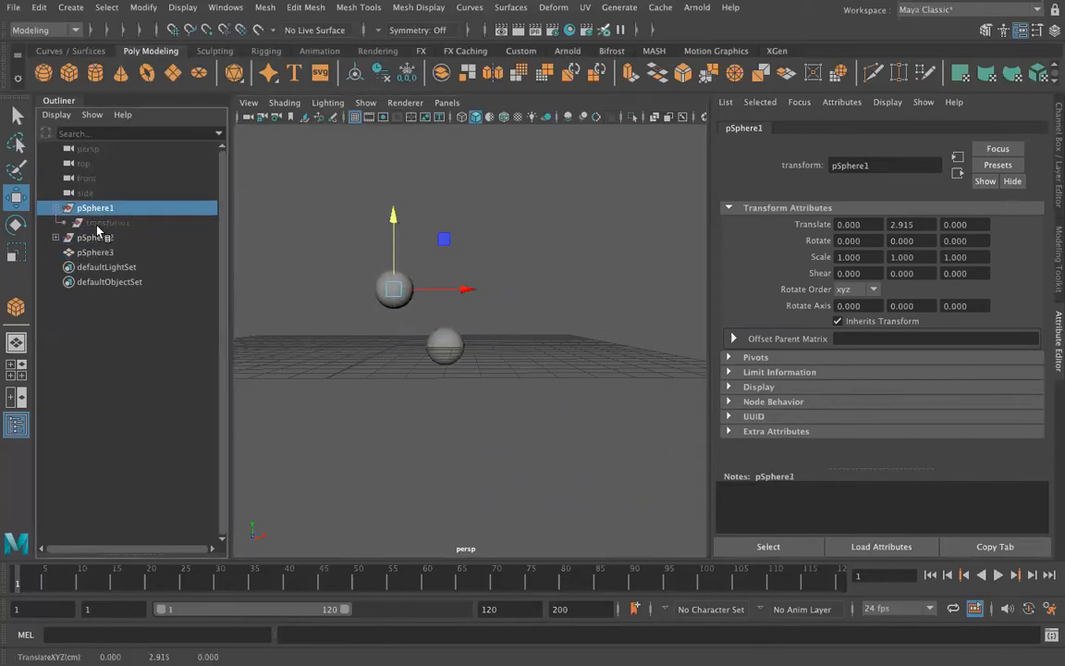
click(57, 208)
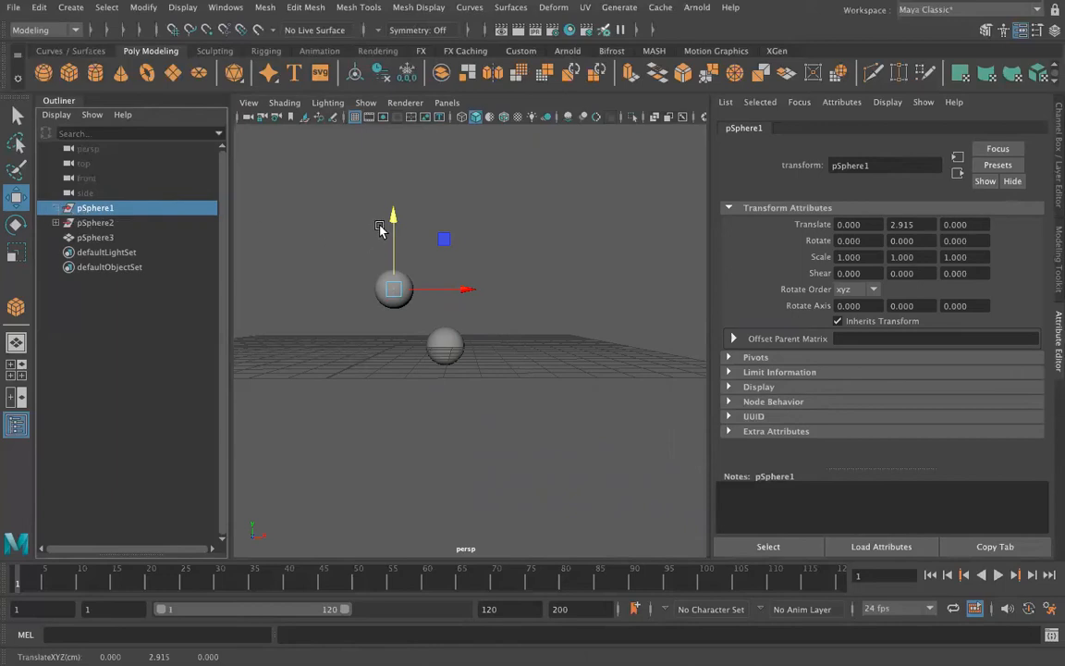
Step: Readjust the heights of the two source spheres separately, and move the combined mesh pSphere3 up about 0.67 units along Y
drag(392, 215, 445, 248)
click(445, 345)
click(93, 238)
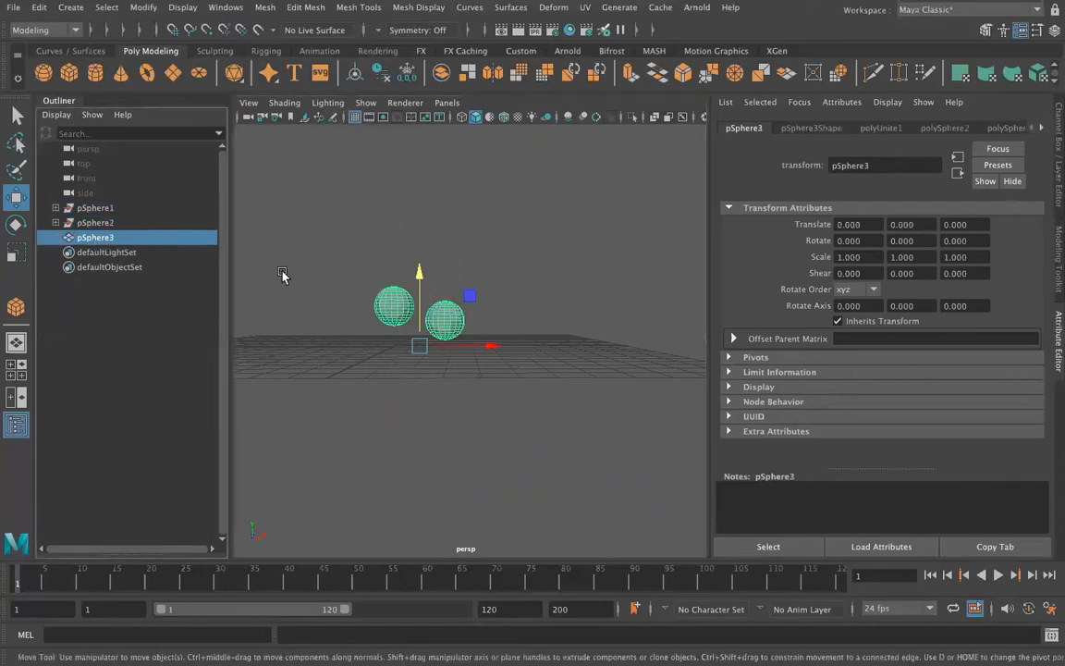
mouse_move(379, 254)
middle_down()
mouse_move(375, 195)
mouse_move(374, 240)
middle_up()
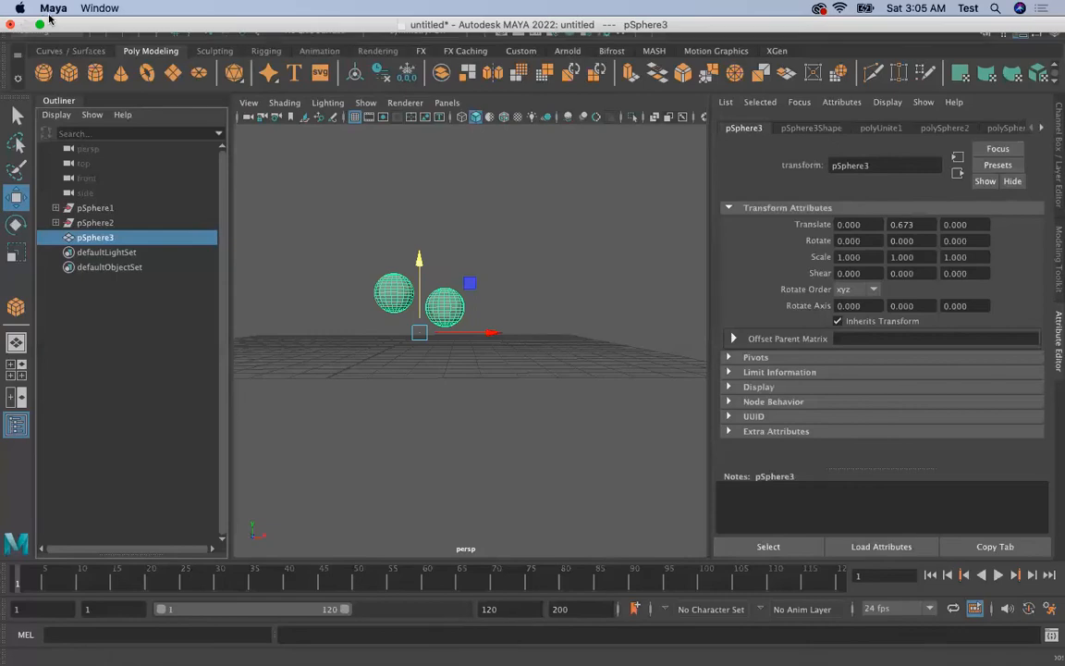
Step: Delete all history in the scene and move the combined mesh to about -1.01, 0.51, 1.73
click(39, 8)
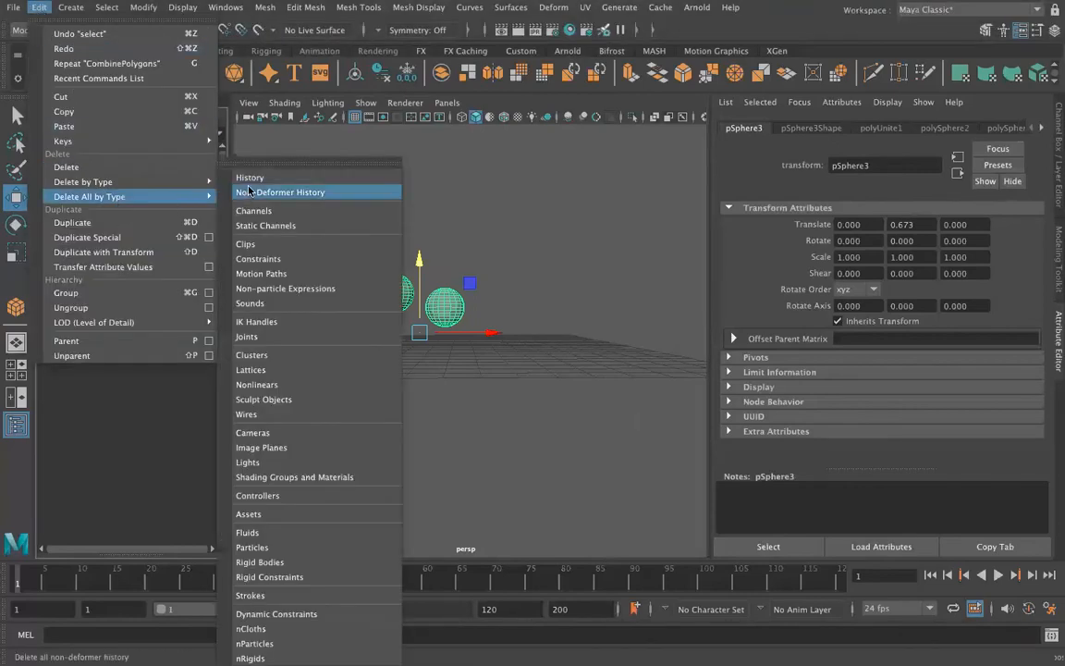
click(278, 172)
alt+drag(460, 284, 415, 289)
alt+drag(427, 412, 442, 382)
click(479, 382)
click(386, 300)
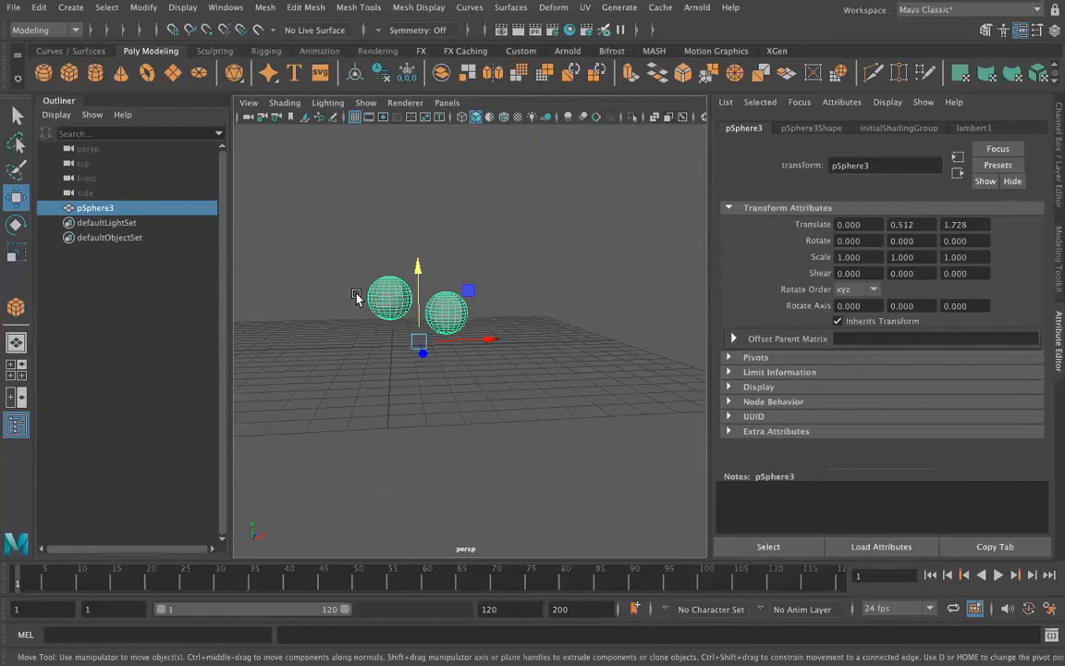
alt+drag(523, 322, 513, 366)
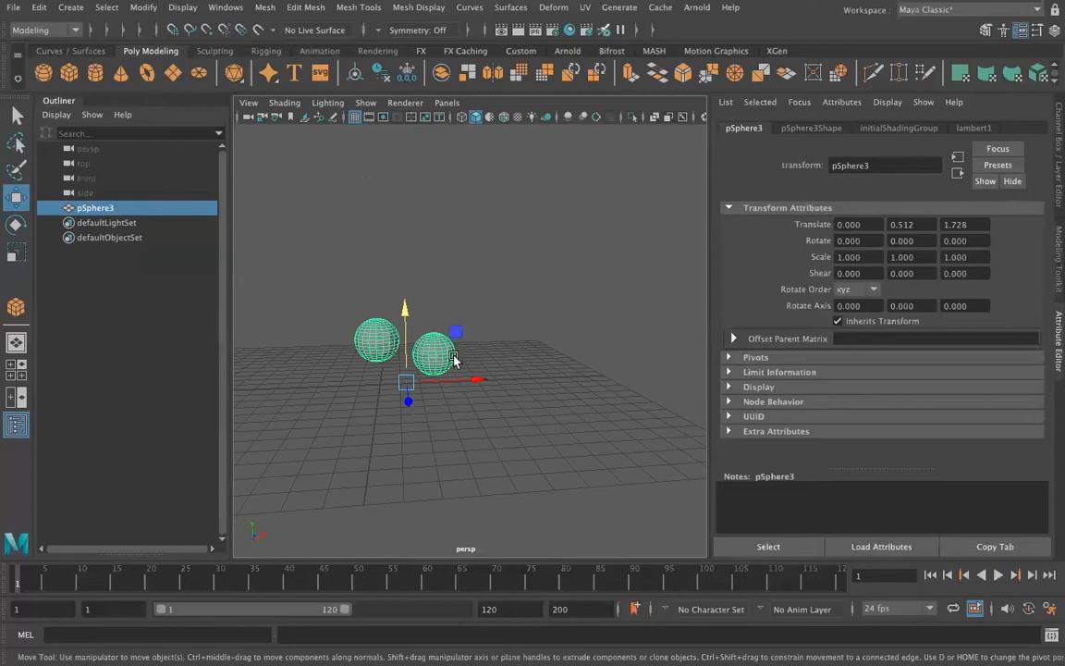
drag(446, 378, 424, 379)
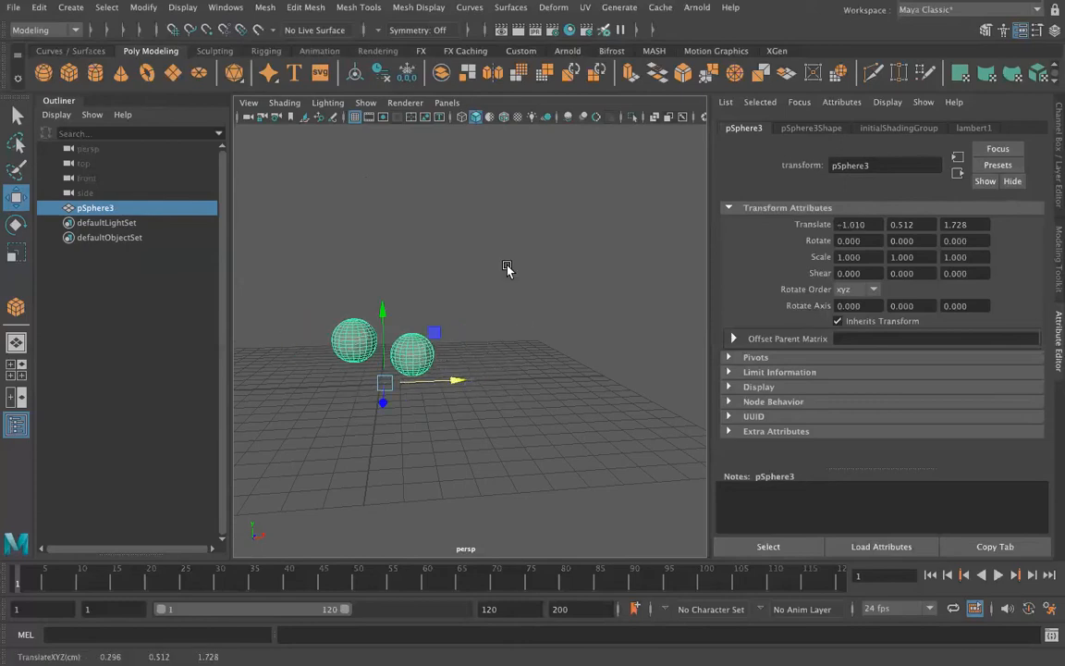
Step: Separate the combined mesh and expand pSphere3 to examine its parts polySurface1 and polySurface2
click(265, 8)
click(289, 74)
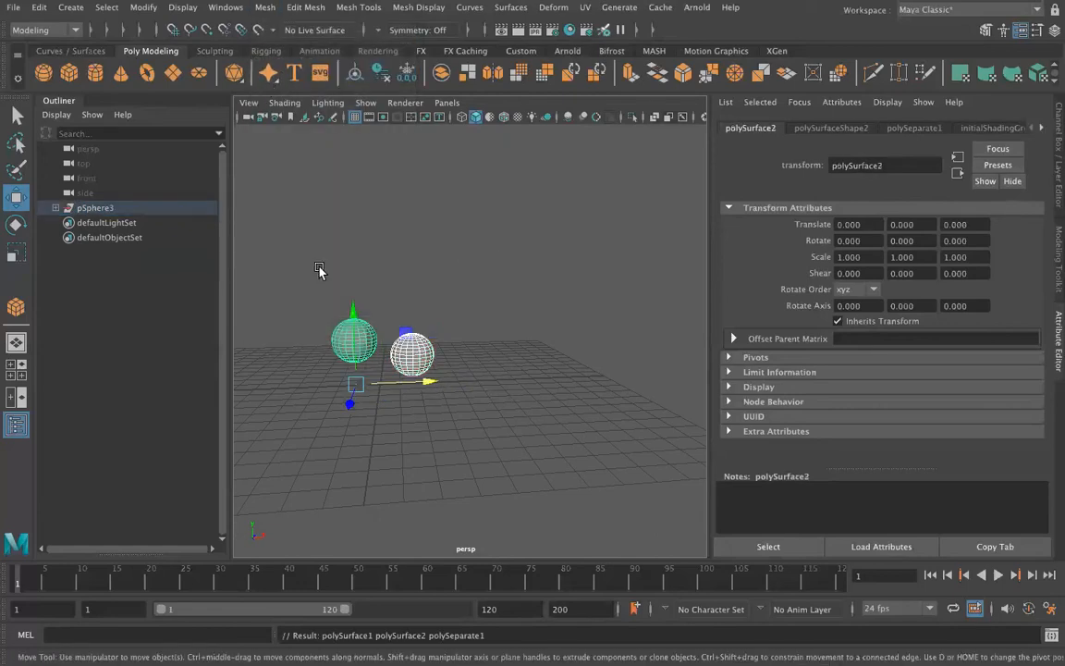
click(56, 208)
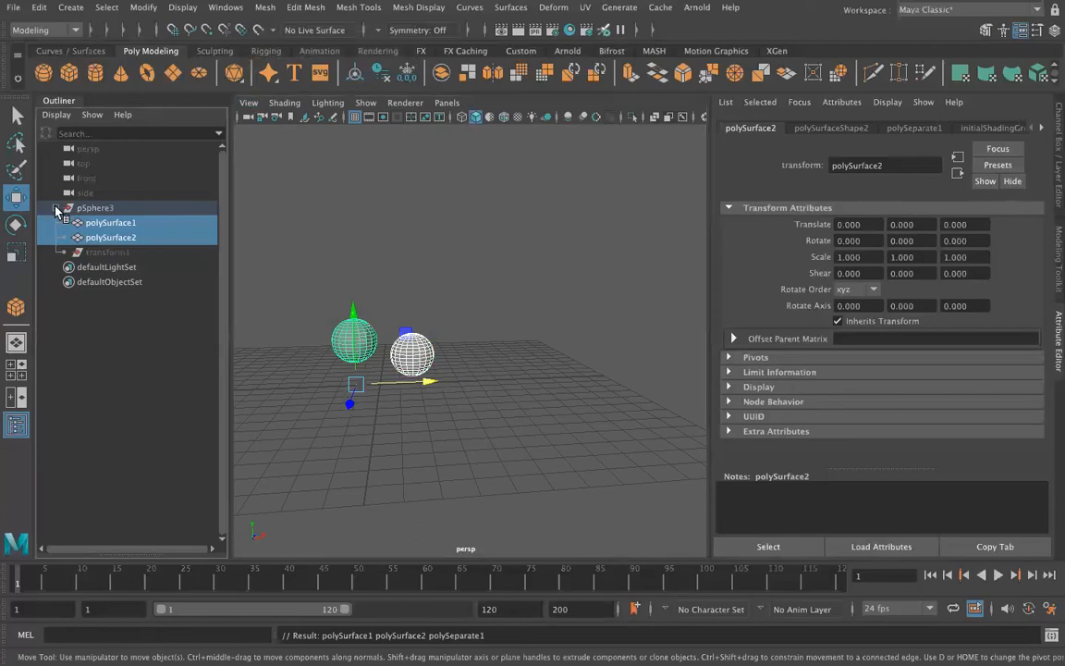
click(98, 224)
click(107, 239)
click(106, 223)
click(111, 239)
click(113, 224)
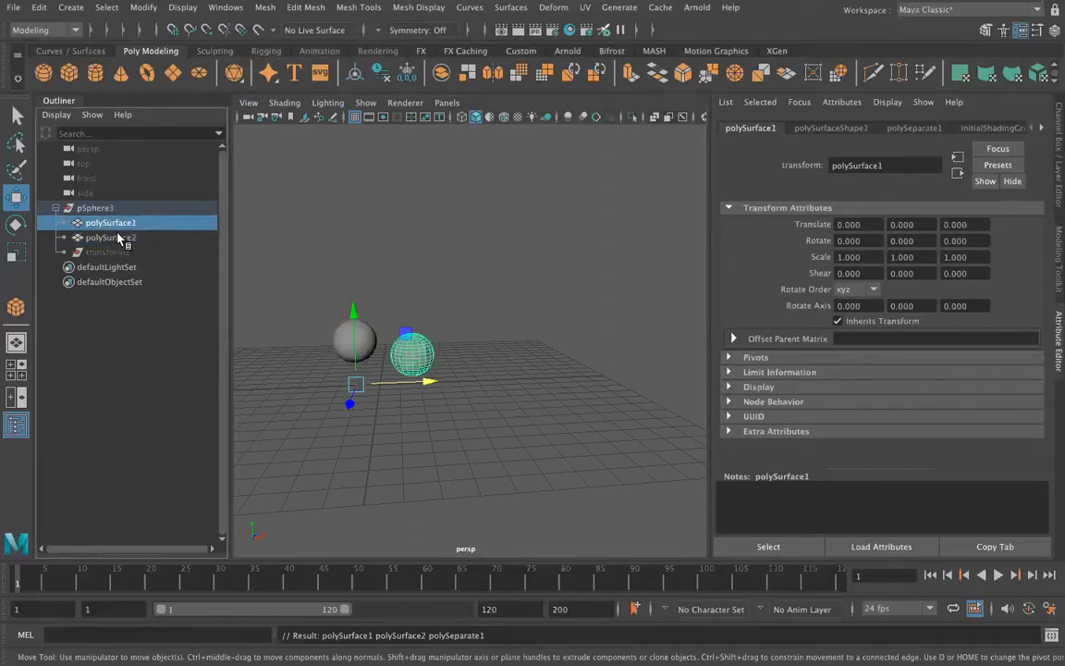
click(119, 238)
click(97, 209)
Step: Delete all history with both separated spheres selected, and repeat it with their parent node pSphere3 selected
click(109, 224)
shift+click(111, 238)
click(39, 7)
mouse_move(139, 196)
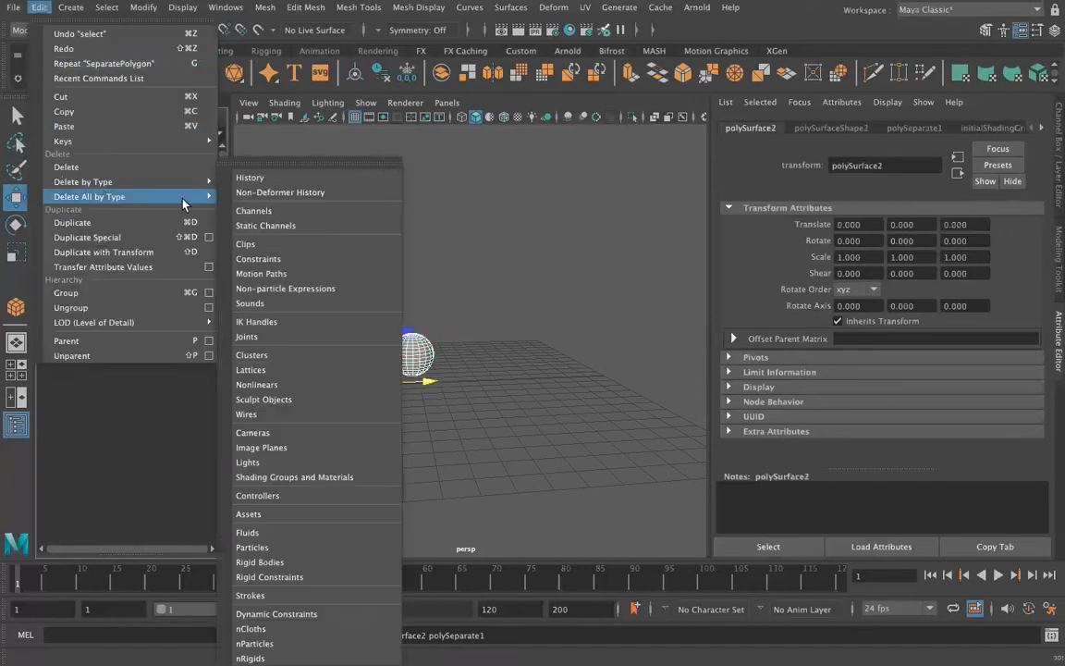
click(242, 174)
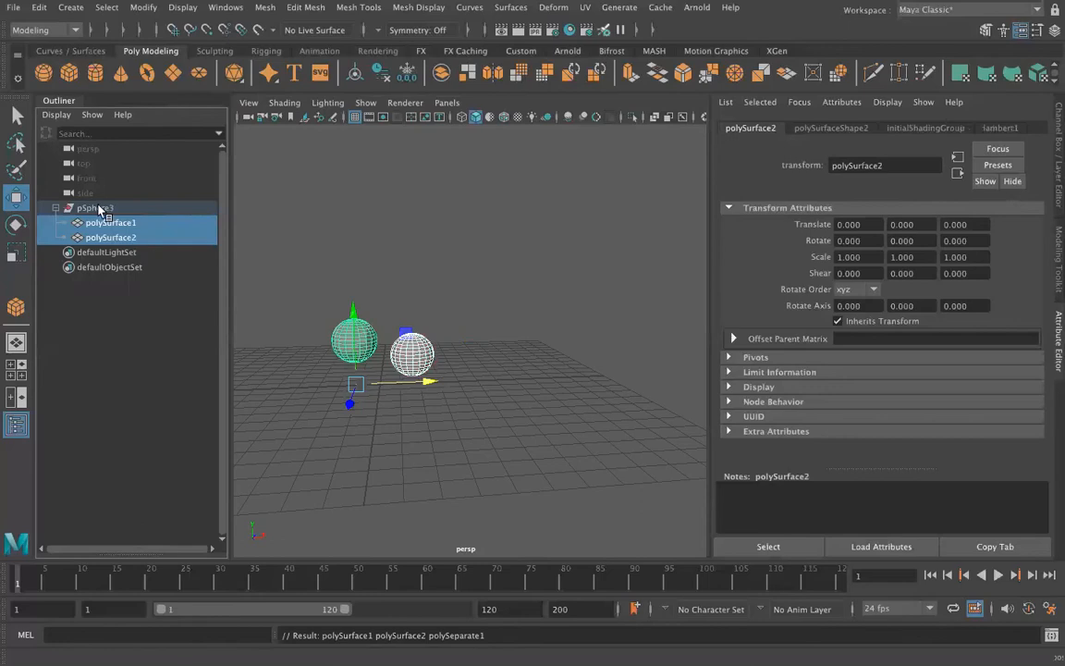
click(97, 208)
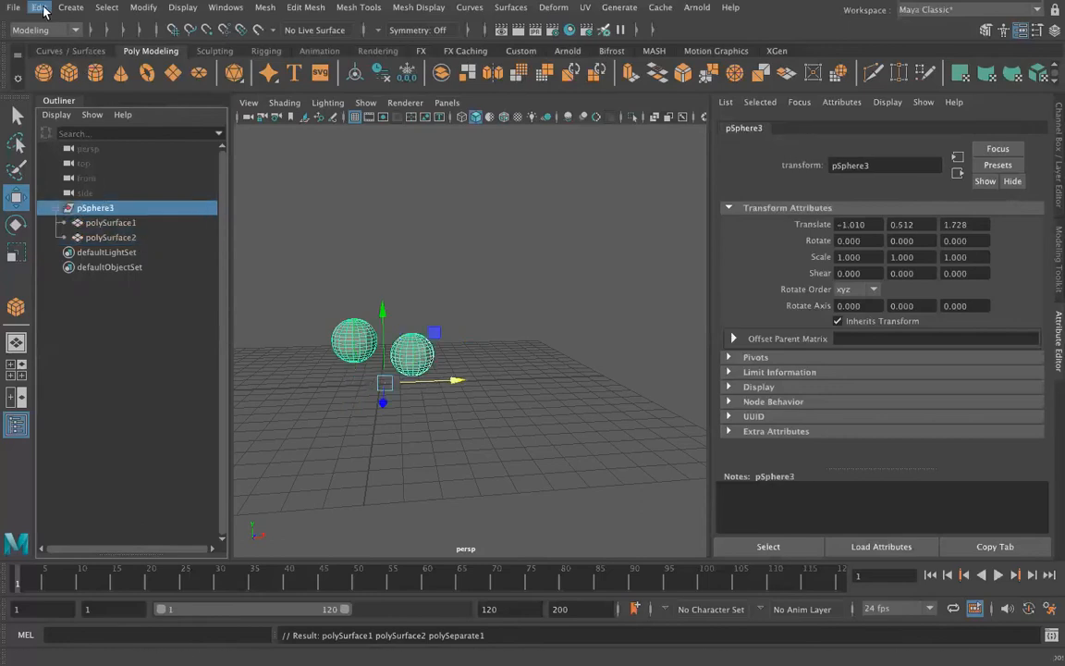
click(39, 8)
mouse_move(139, 196)
click(242, 174)
Step: Move polySurface1 and polySurface2 out of pSphere3, and delete the emptied pSphere3 node
click(105, 236)
shift+click(105, 224)
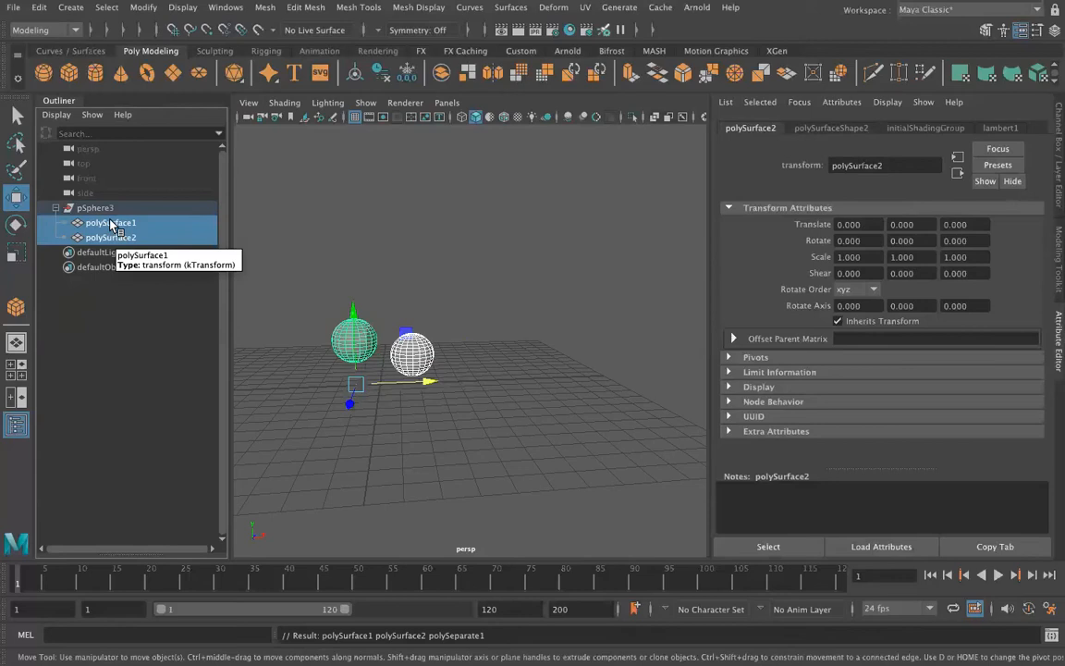
drag(110, 223, 93, 199)
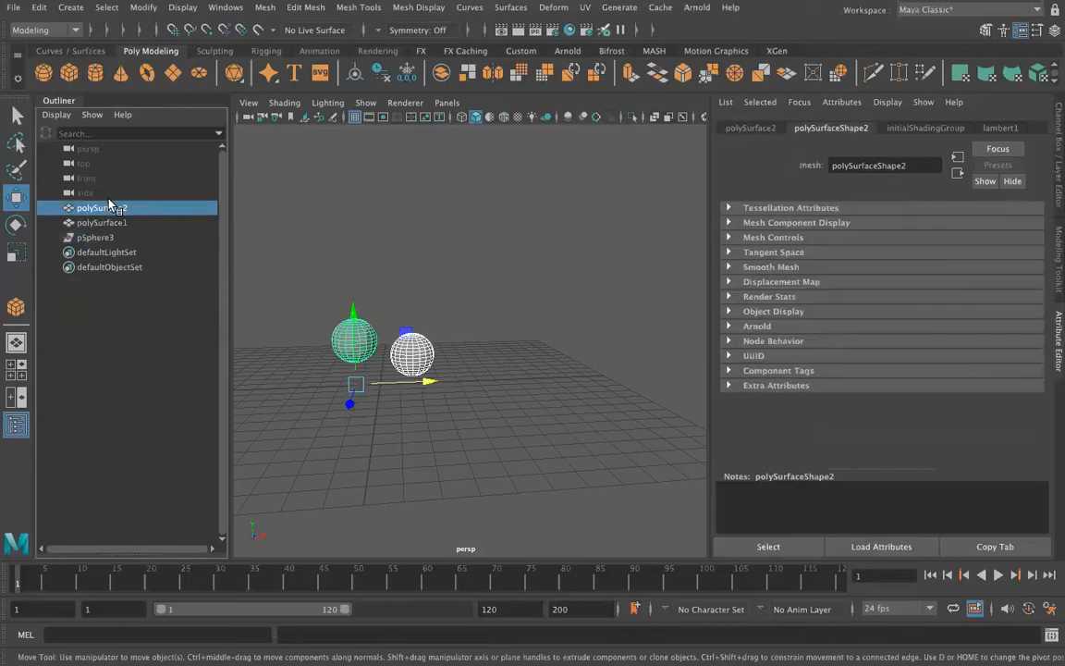
click(94, 238)
key(Delete)
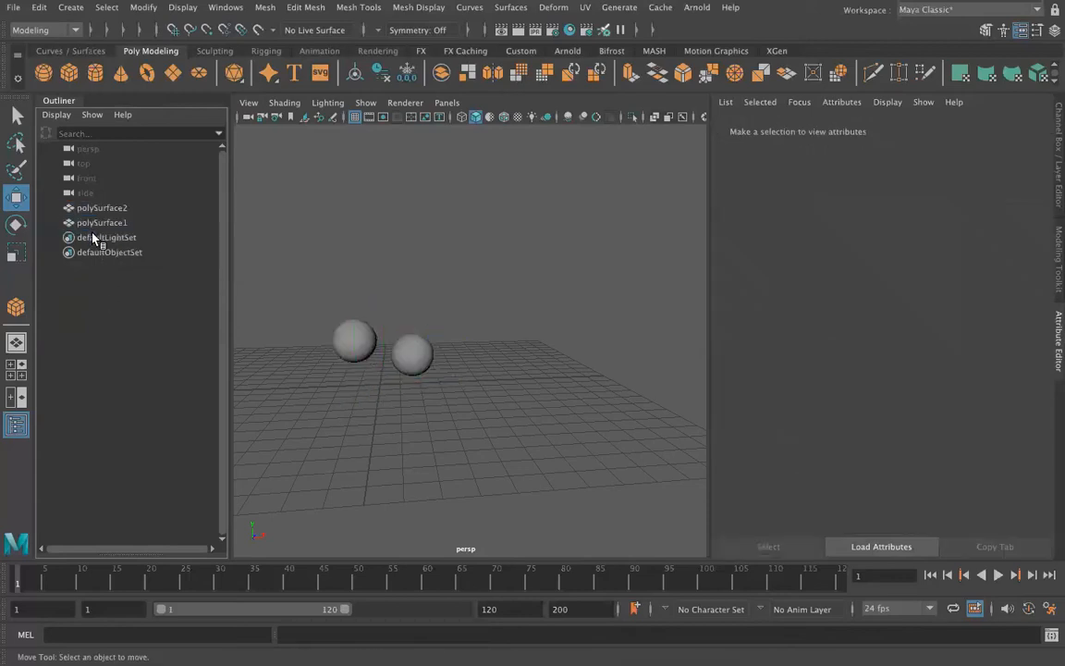
Step: Select polySurface1 and polySurface2 alternately to examine the two separated spheres as independent objects
click(88, 223)
click(97, 209)
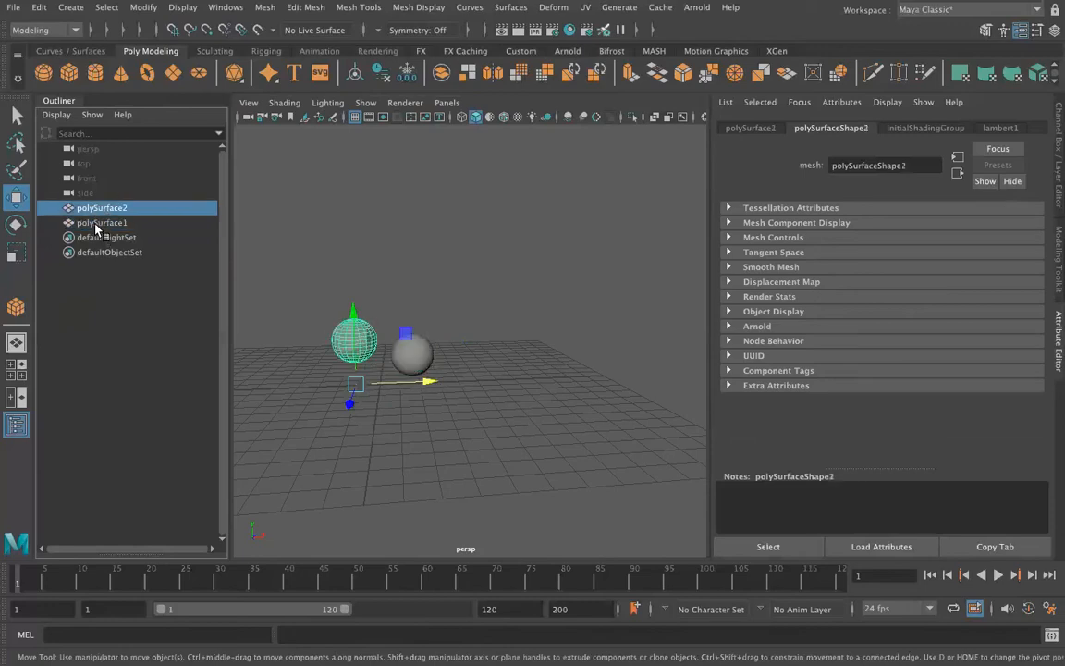
click(98, 224)
click(100, 209)
click(103, 226)
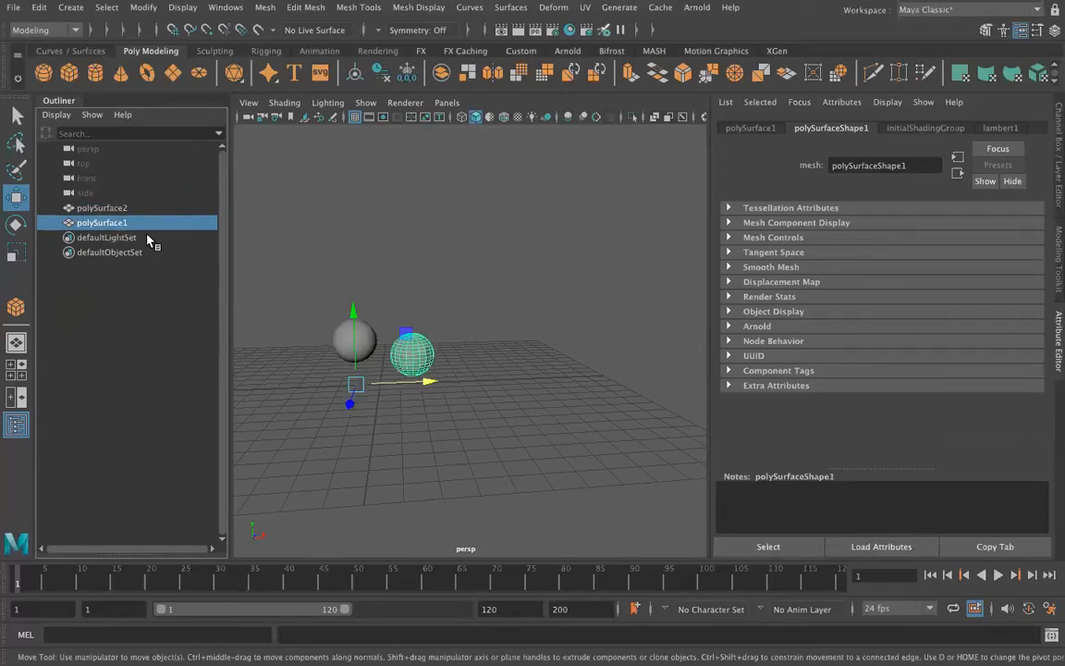
click(94, 209)
click(103, 224)
Step: Move polySurface2 down and along X until it overlaps polySurface1
click(136, 210)
drag(351, 314, 352, 328)
drag(433, 398, 462, 396)
drag(384, 319, 385, 324)
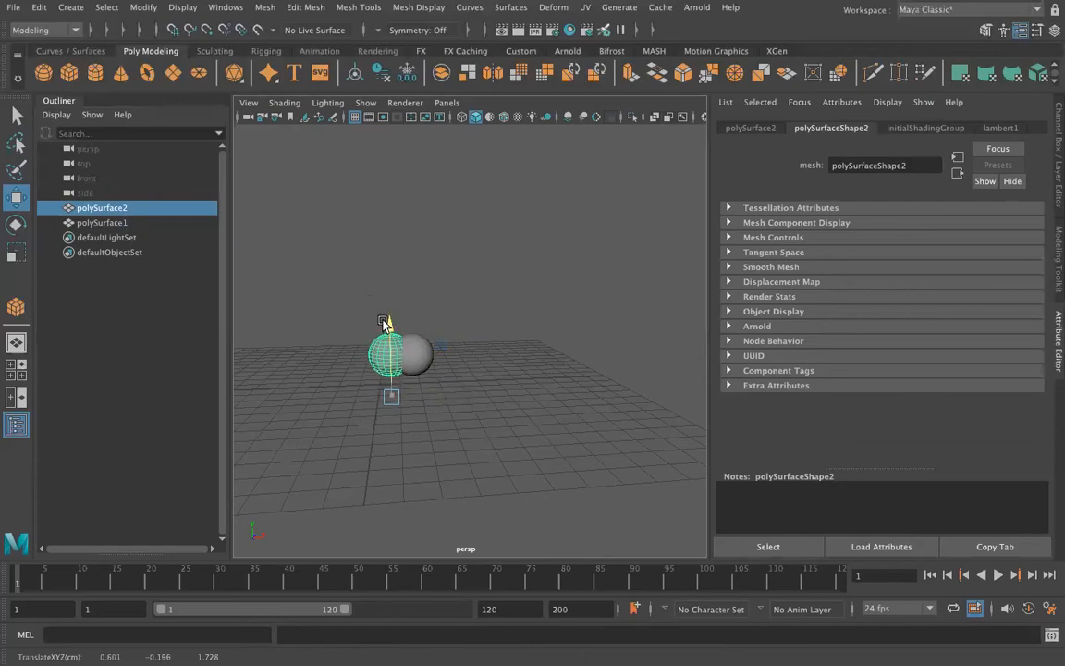
Step: Delete both separated spheres and create two new polygon spheres, moving the second along X so they overlap
ctrl+click(96, 223)
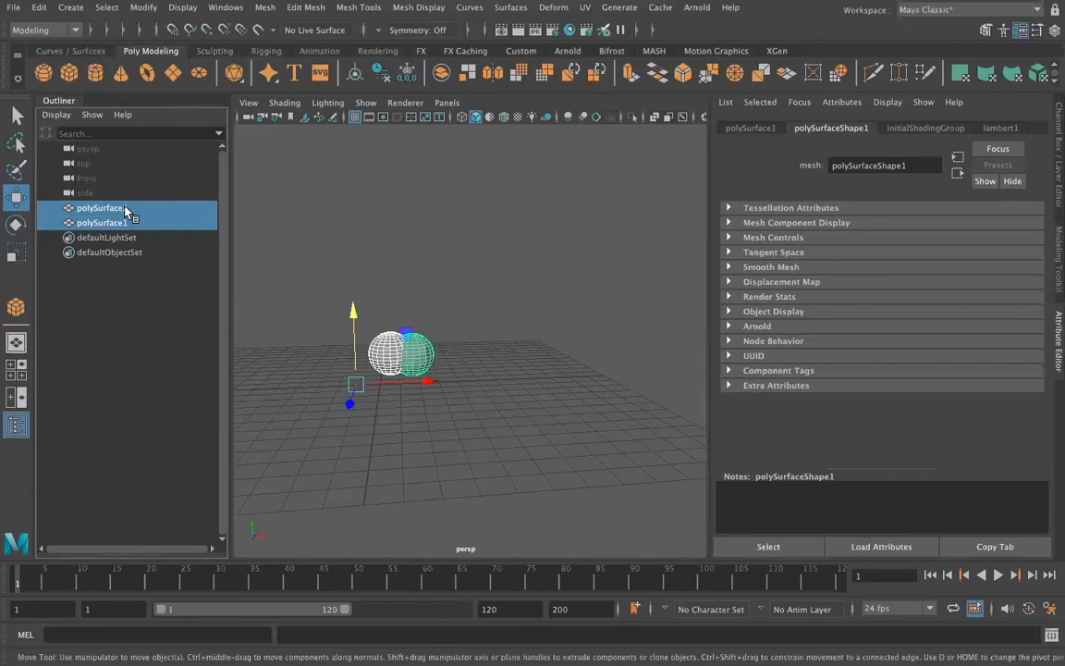
key(Delete)
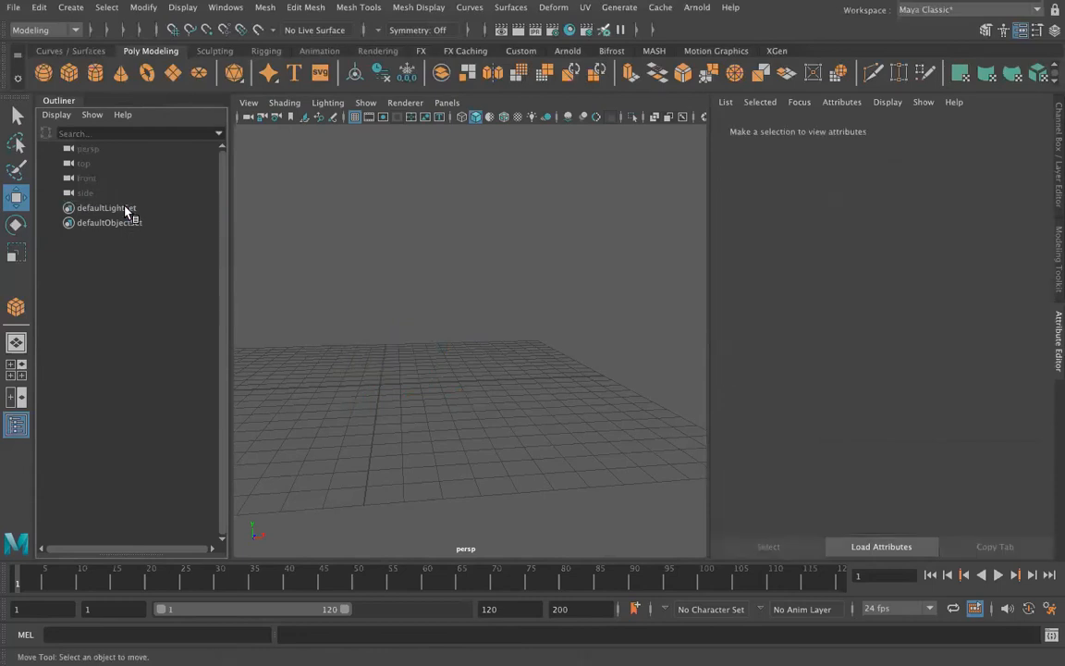
click(43, 71)
click(42, 72)
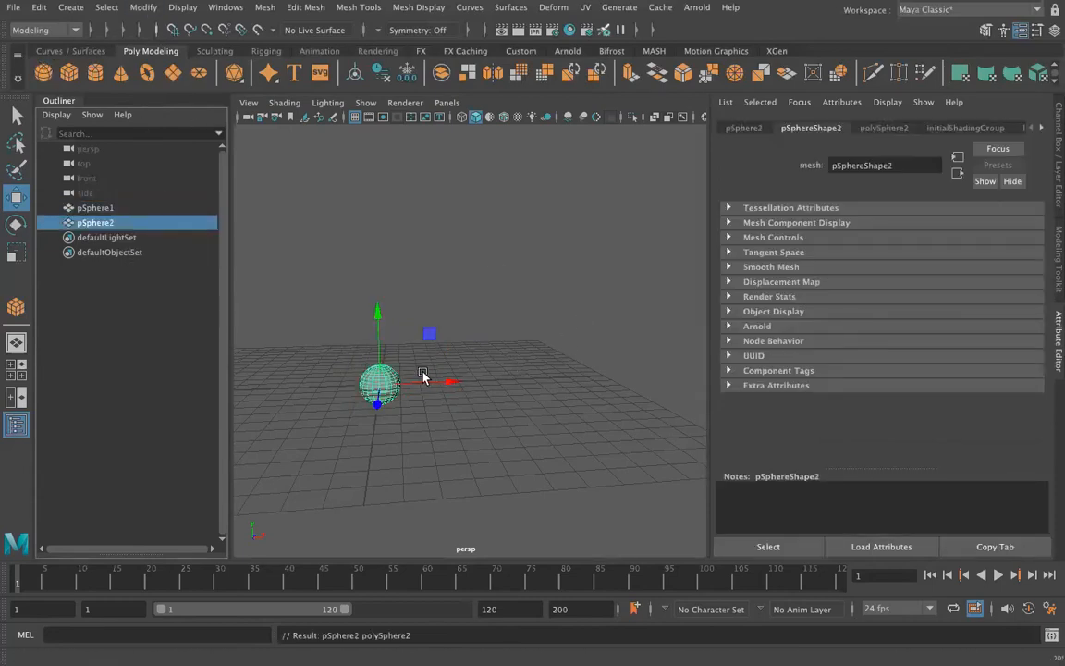
drag(450, 381, 477, 383)
Step: Duplicate the two overlapping spheres together and move the copies along Z to about -3.081
scroll(427, 480, up, 5)
alt+middle_drag(427, 476, 543, 421)
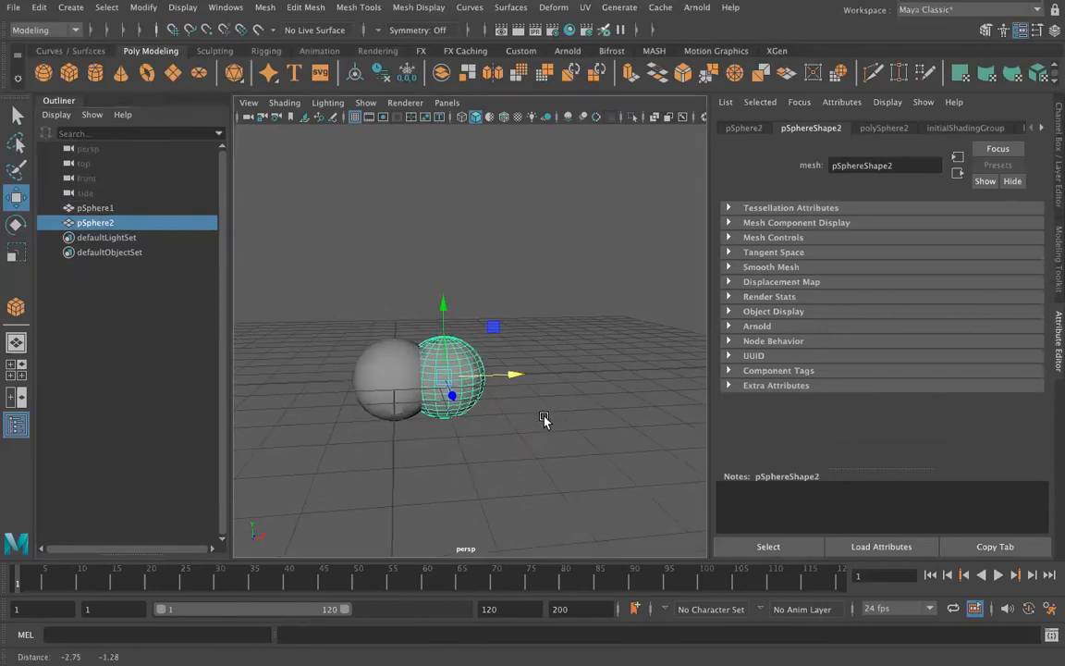
shift+click(379, 386)
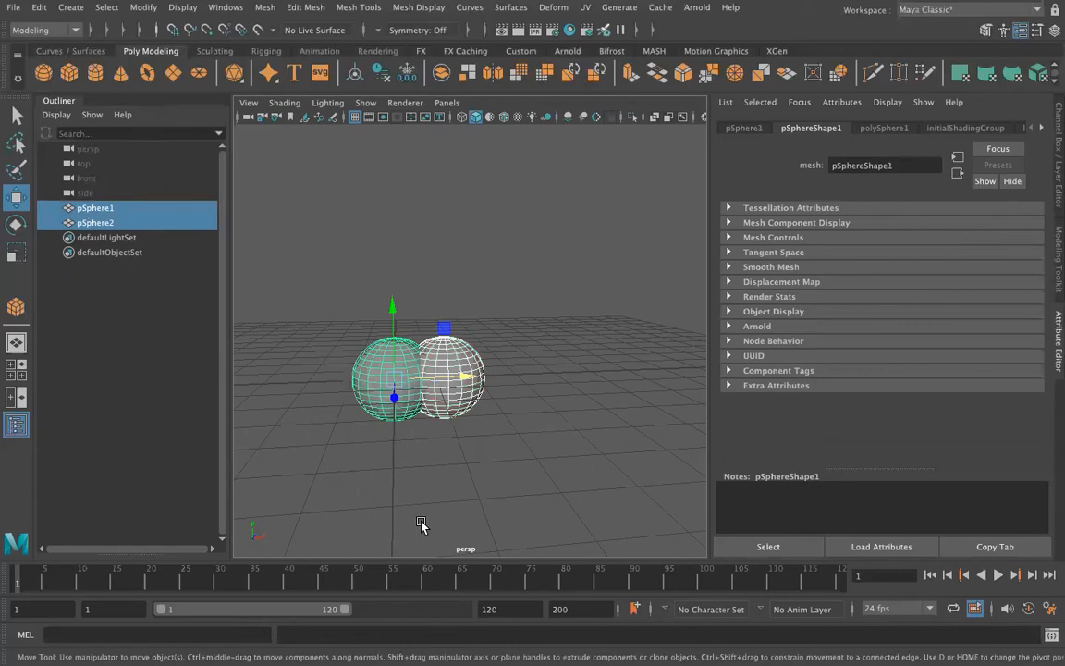
key(ctrl+d)
alt+drag(346, 438, 371, 403)
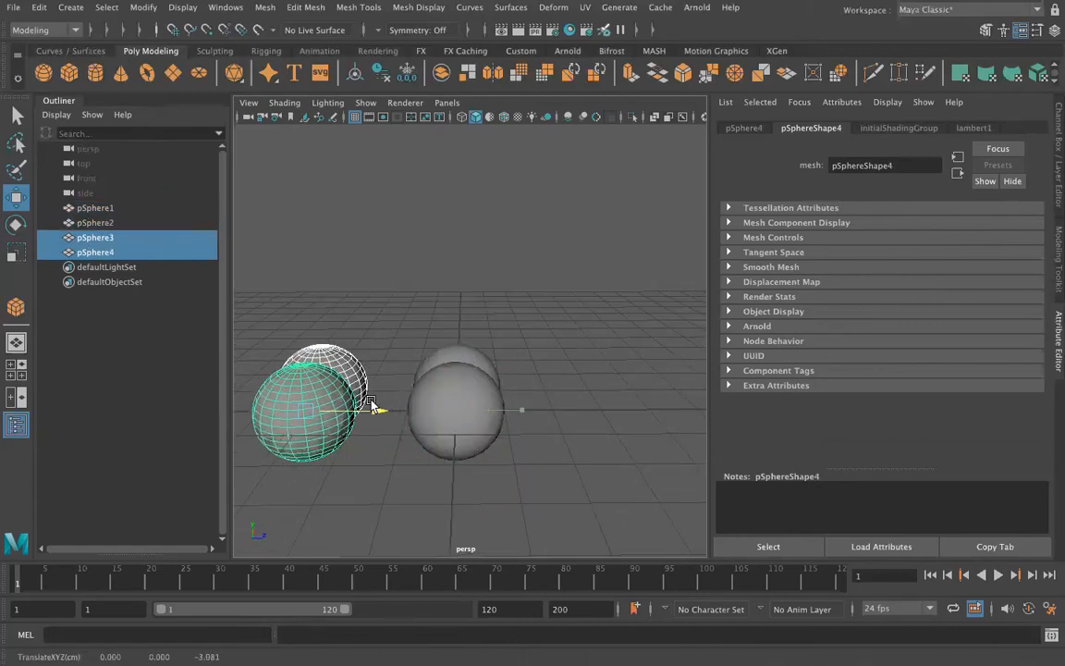
Step: Duplicate the sphere pair twice more, moving the new pairs along Z to about -5.983 and -9.250
key(ctrl+d)
alt+middle_drag(368, 428, 481, 416)
drag(514, 393, 369, 397)
scroll(370, 400, down, 3)
alt+middle_drag(370, 403, 476, 439)
drag(510, 407, 418, 399)
key(ctrl+d)
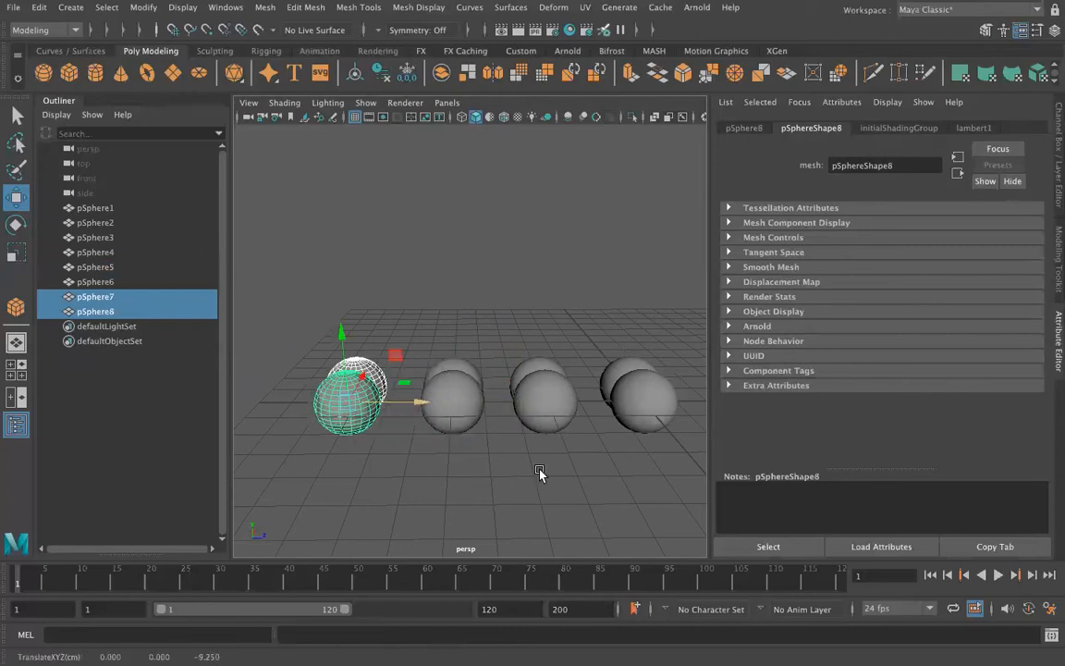
Step: Combine pSphere1 and pSphere2 into a single mesh
alt+drag(540, 471, 470, 477)
click(592, 436)
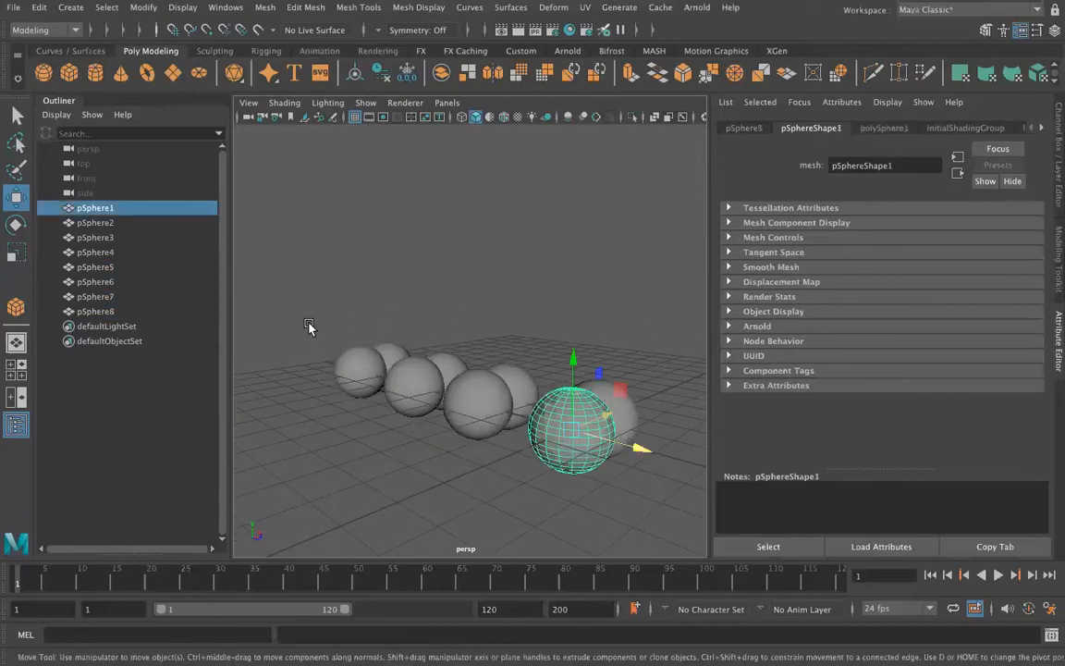
shift+click(102, 222)
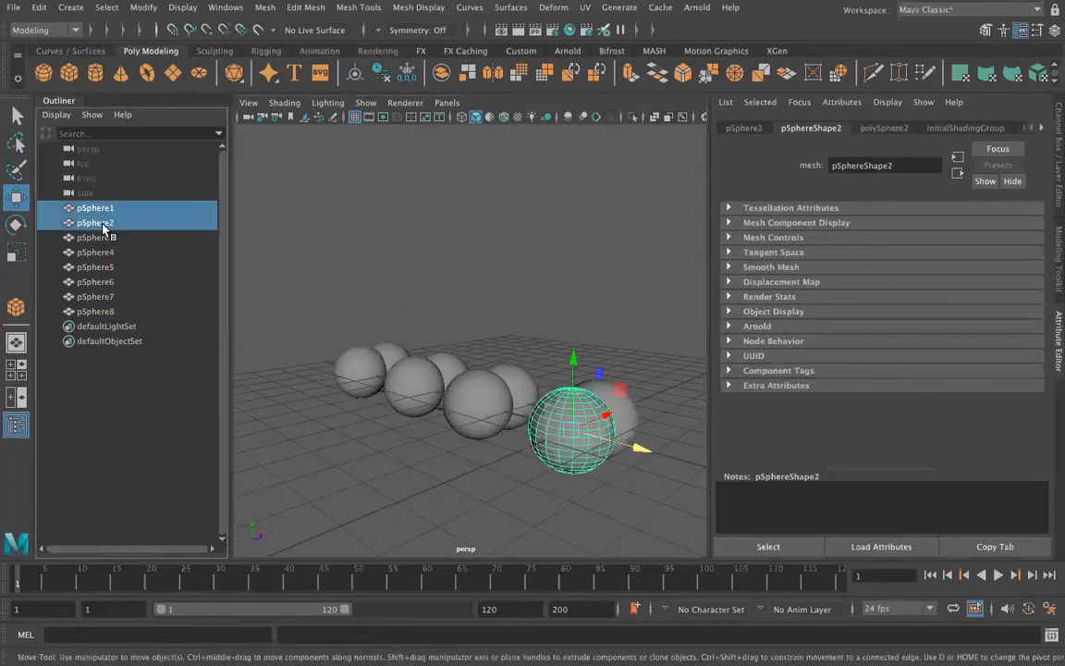
click(353, 7)
mouse_move(274, 11)
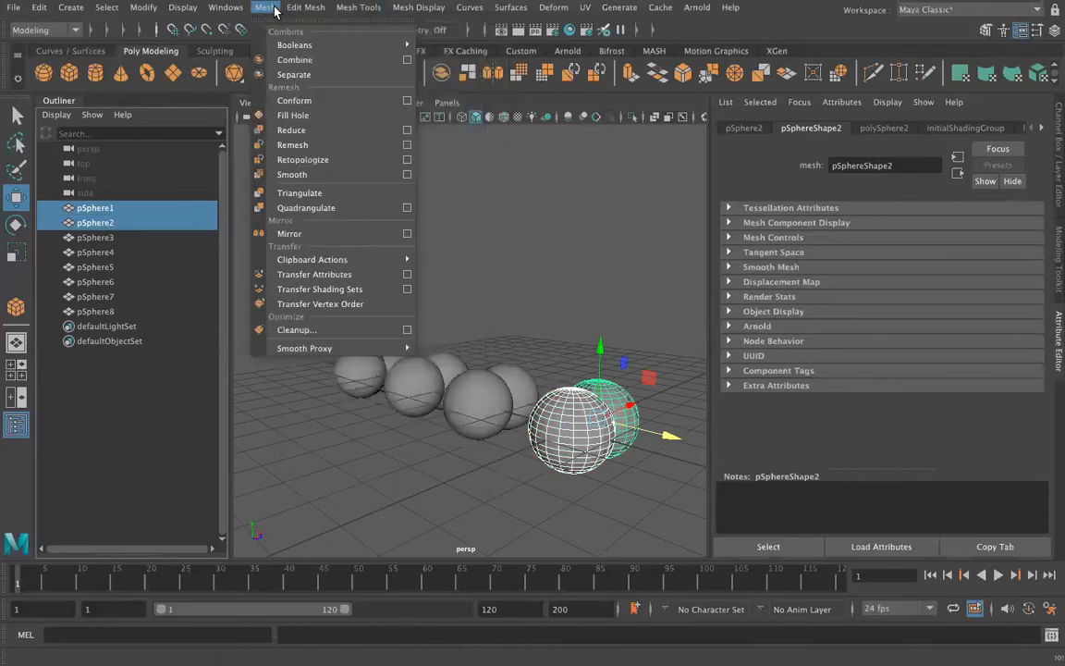
click(294, 59)
Step: Examine the overlap inside the combined mesh pSphere9, comparing wireframe and shaded display from several angles
alt+drag(530, 467, 469, 402)
scroll(469, 404, up, 3)
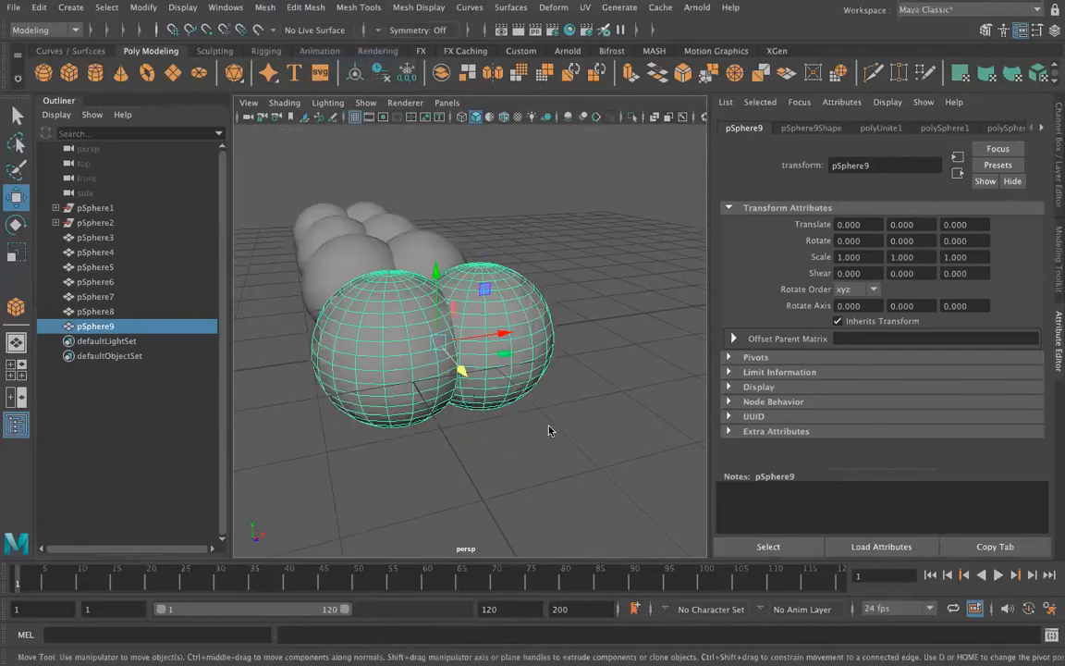
key(4)
mouse_move(465, 419)
alt+mouse_down()
mouse_move(443, 462)
mouse_move(416, 471)
mouse_move(363, 437)
mouse_move(453, 429)
mouse_move(490, 407)
mouse_move(518, 423)
mouse_move(458, 431)
alt+mouse_up()
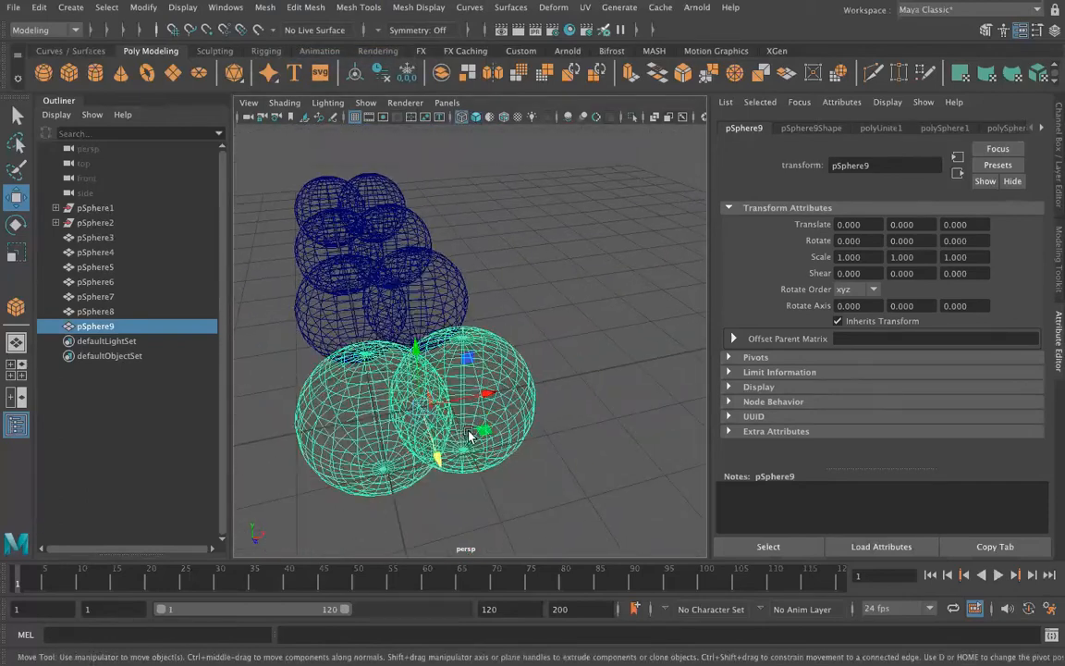
key(5)
key(6)
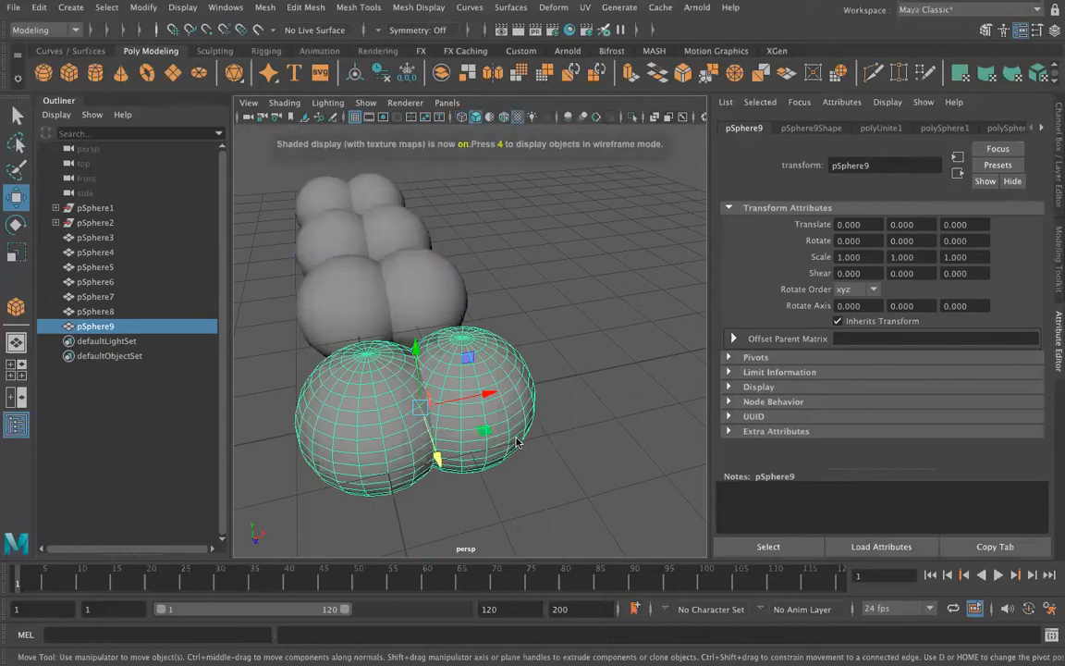
key(7)
key(4)
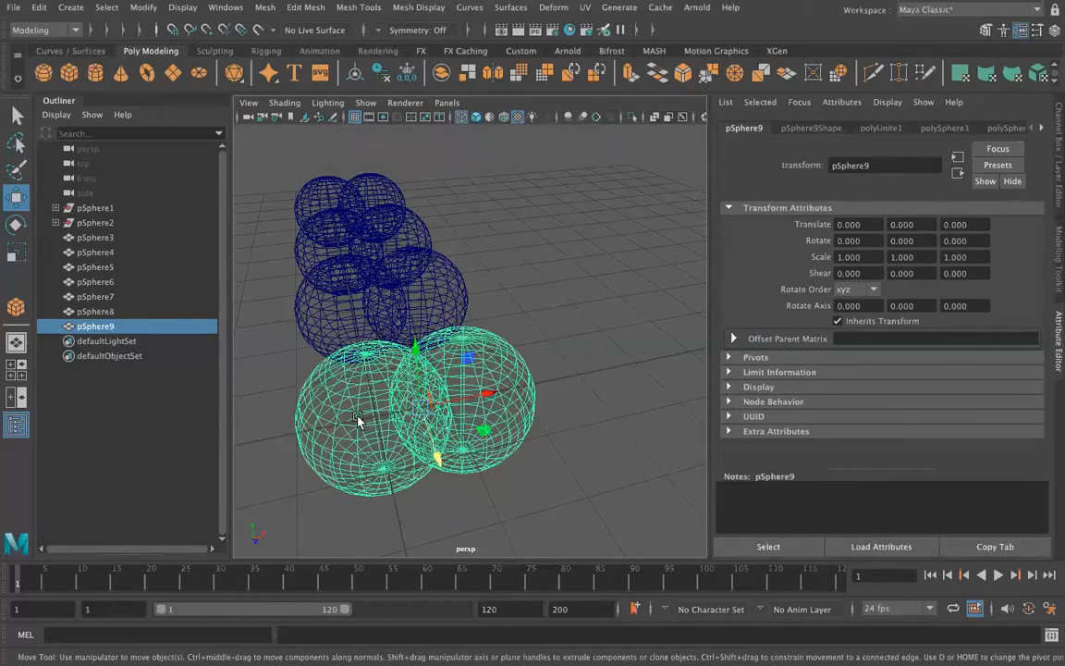
click(94, 328)
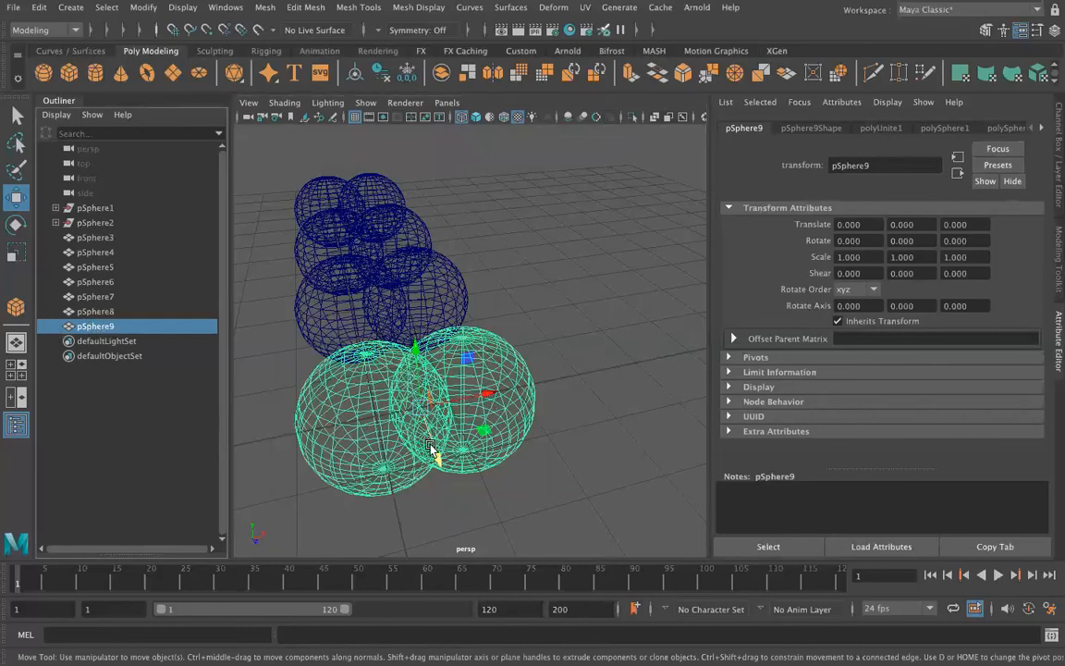
alt+drag(390, 397, 350, 398)
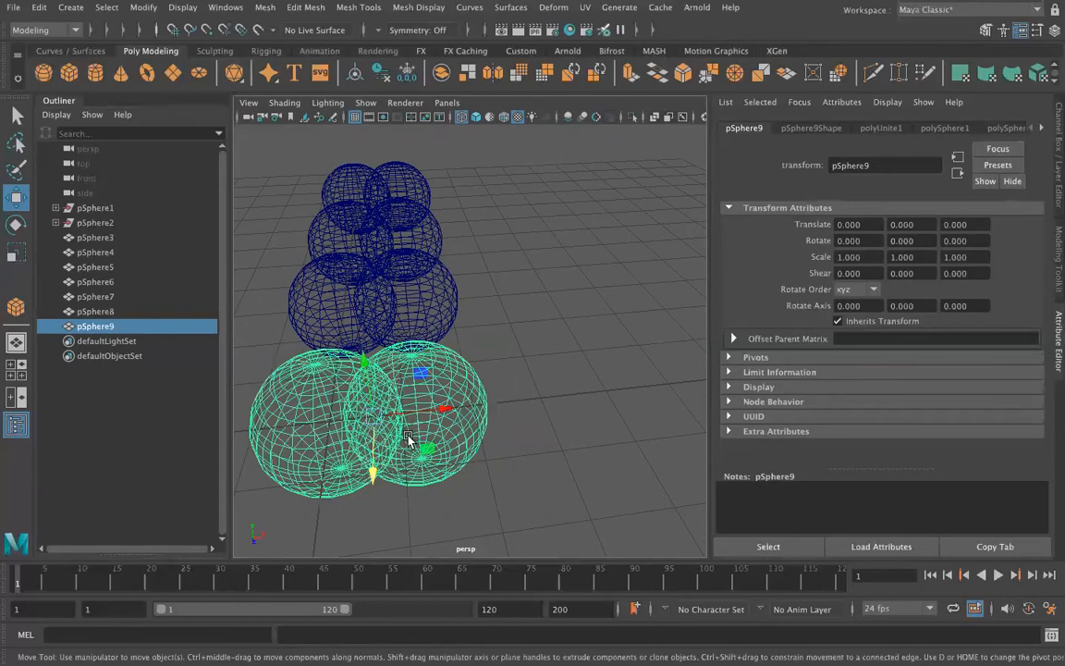
alt+drag(430, 432, 426, 442)
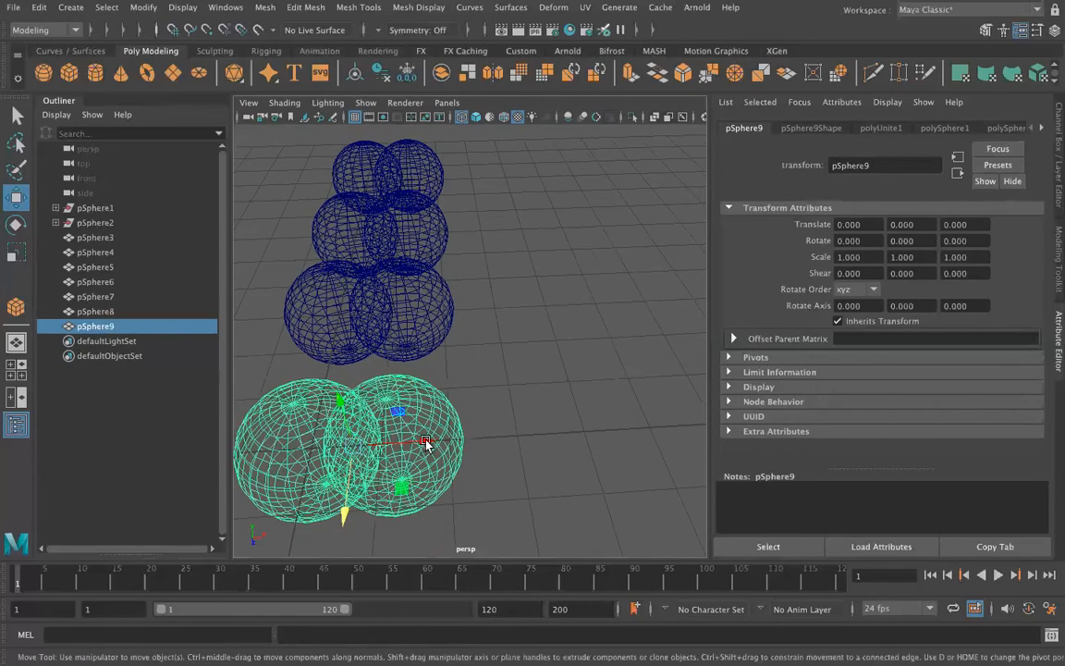
alt+middle_drag(426, 442, 507, 407)
alt+drag(507, 407, 507, 427)
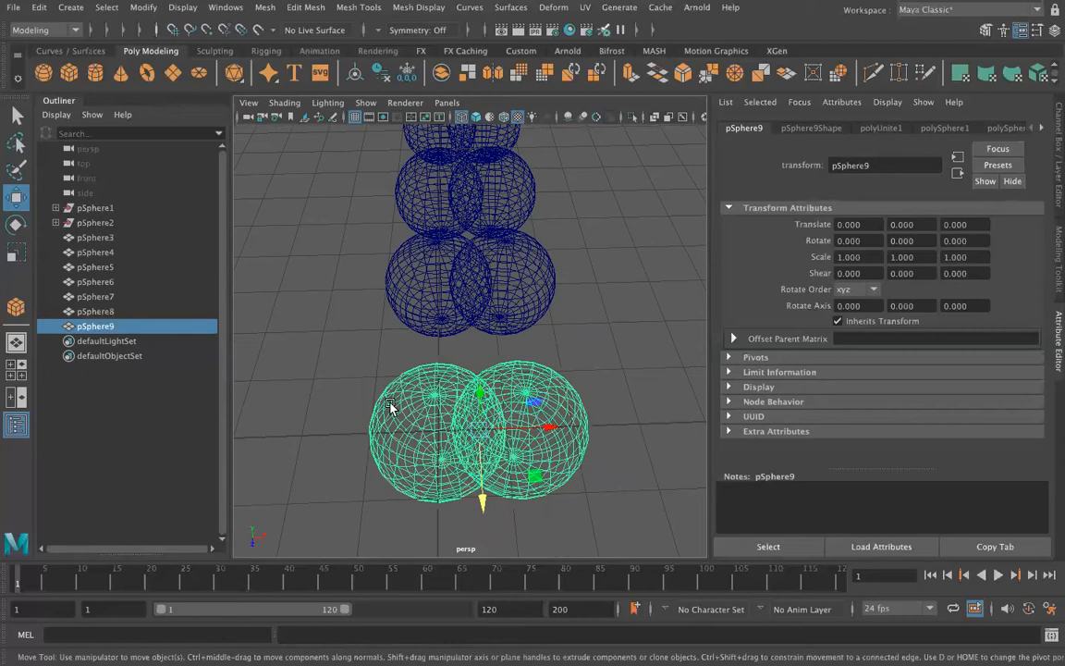
Step: Return to shaded display and merge pSphere4 and pSphere3 with a Boolean Union
key(5)
click(437, 314)
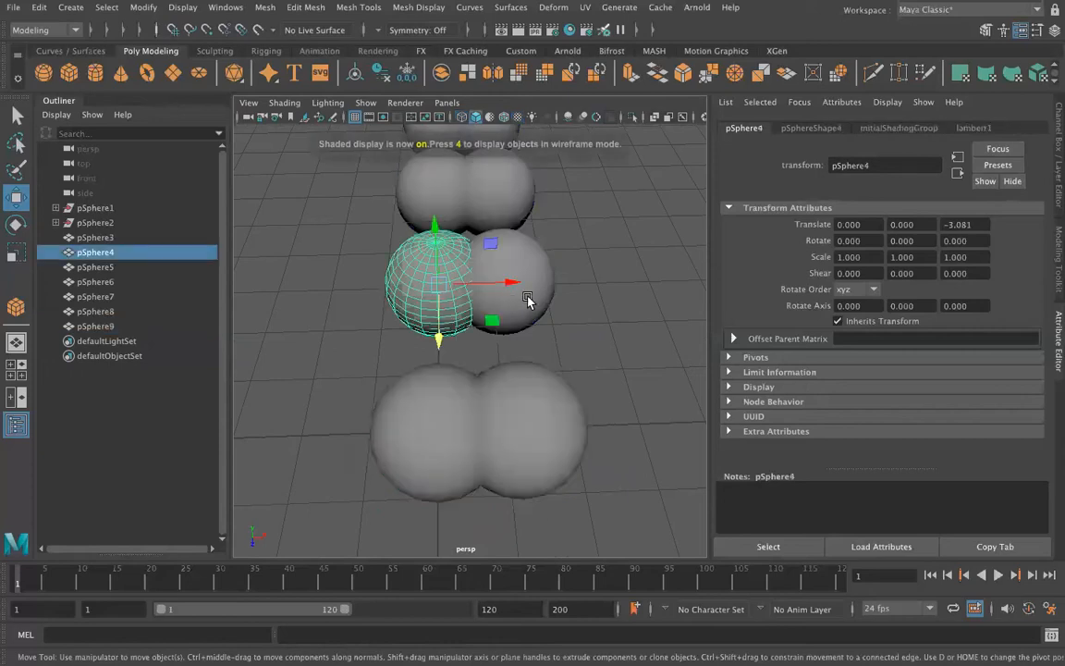
shift+click(532, 295)
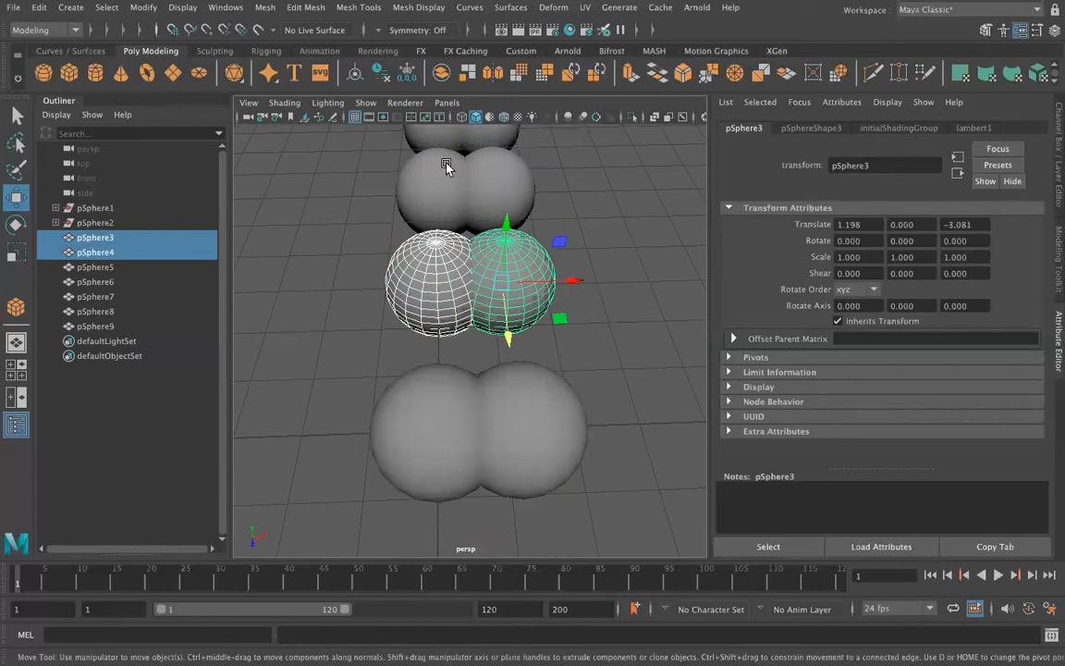
click(270, 8)
mouse_move(277, 45)
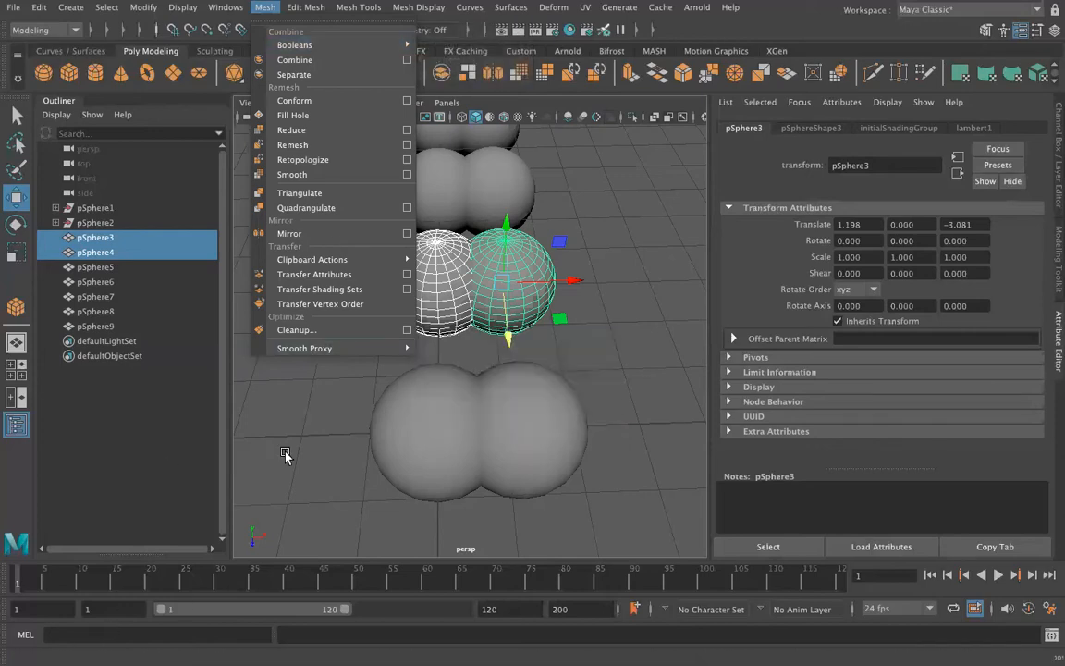
mouse_move(369, 45)
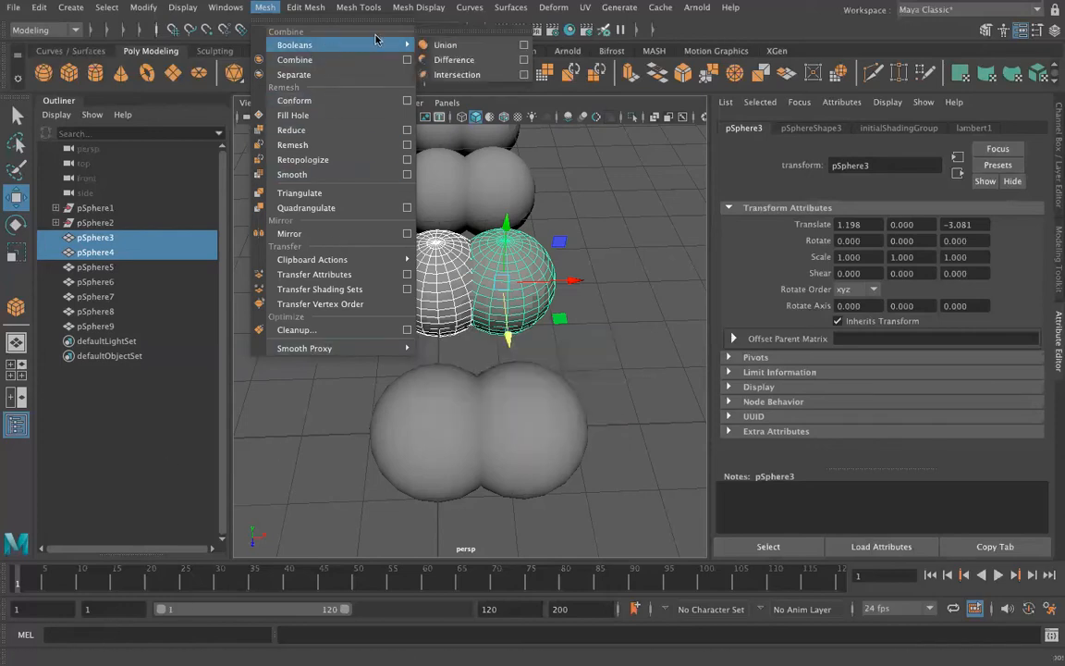
click(451, 47)
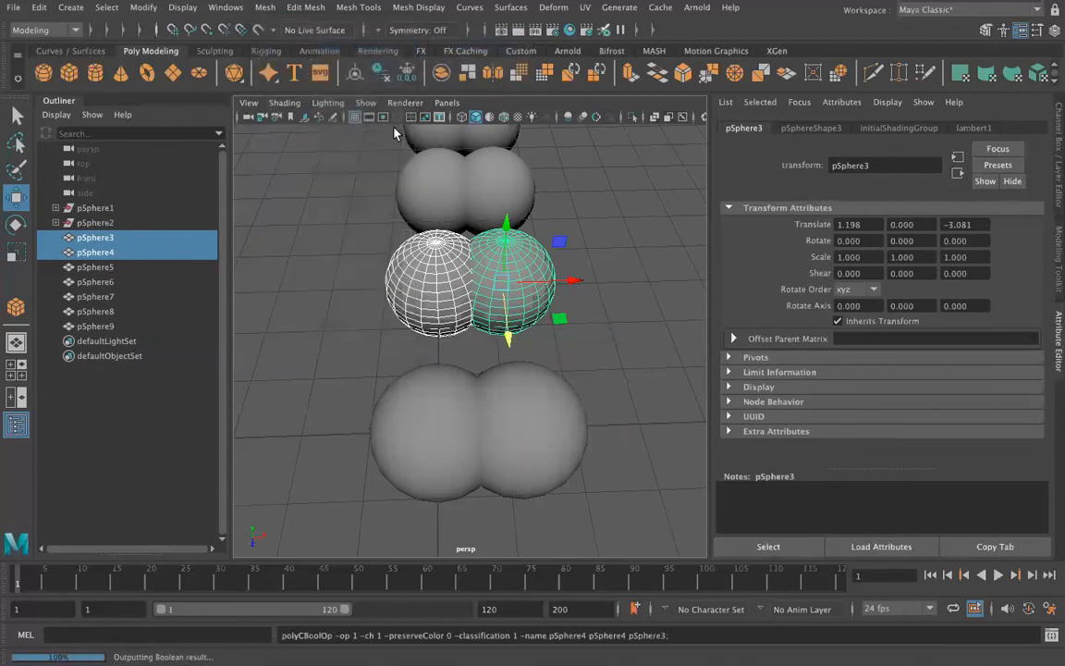
Step: Inspect the interior and seam of the united spheres in wireframe display, comparing them with the combined pair
key(4)
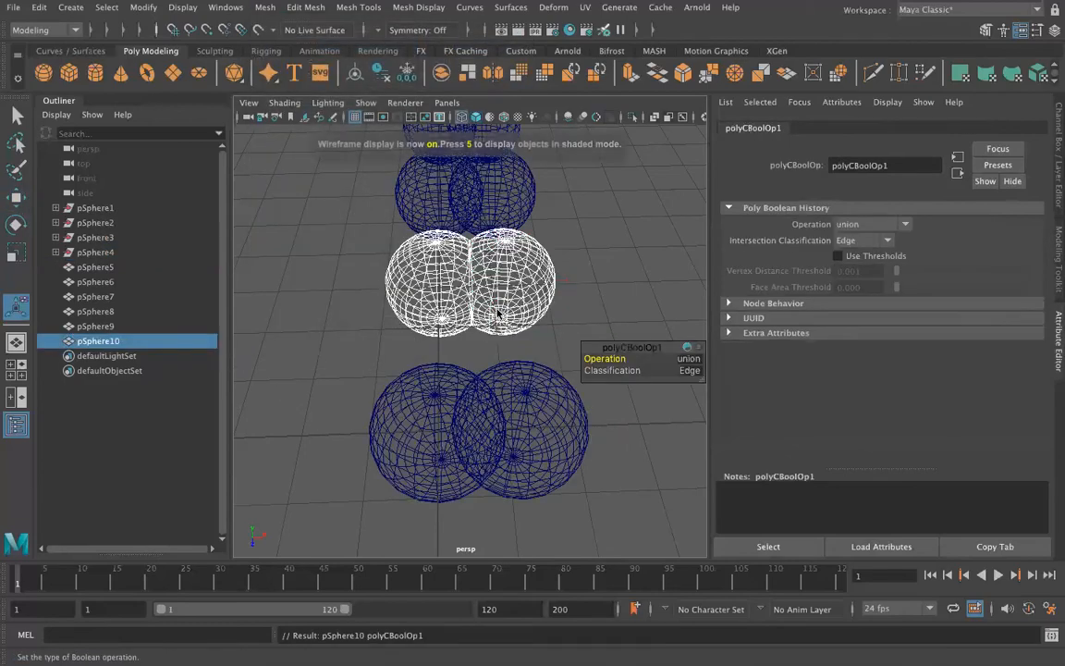
scroll(490, 318, up, 3)
alt+drag(492, 350, 388, 425)
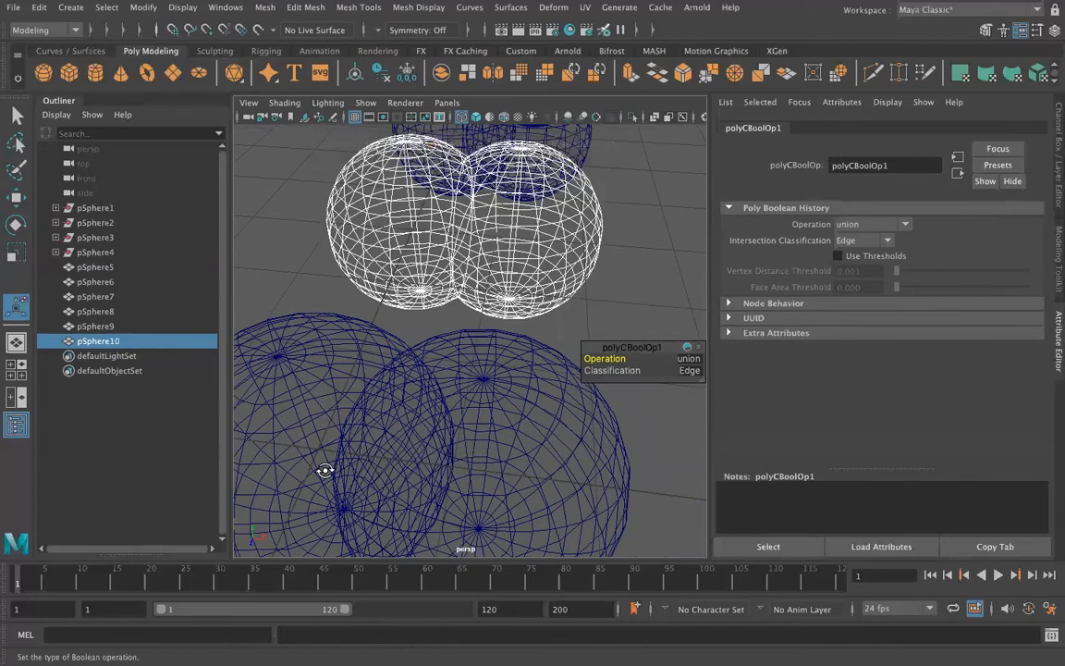
alt+drag(324, 470, 344, 463)
alt+drag(502, 421, 375, 244)
scroll(474, 442, up, 4)
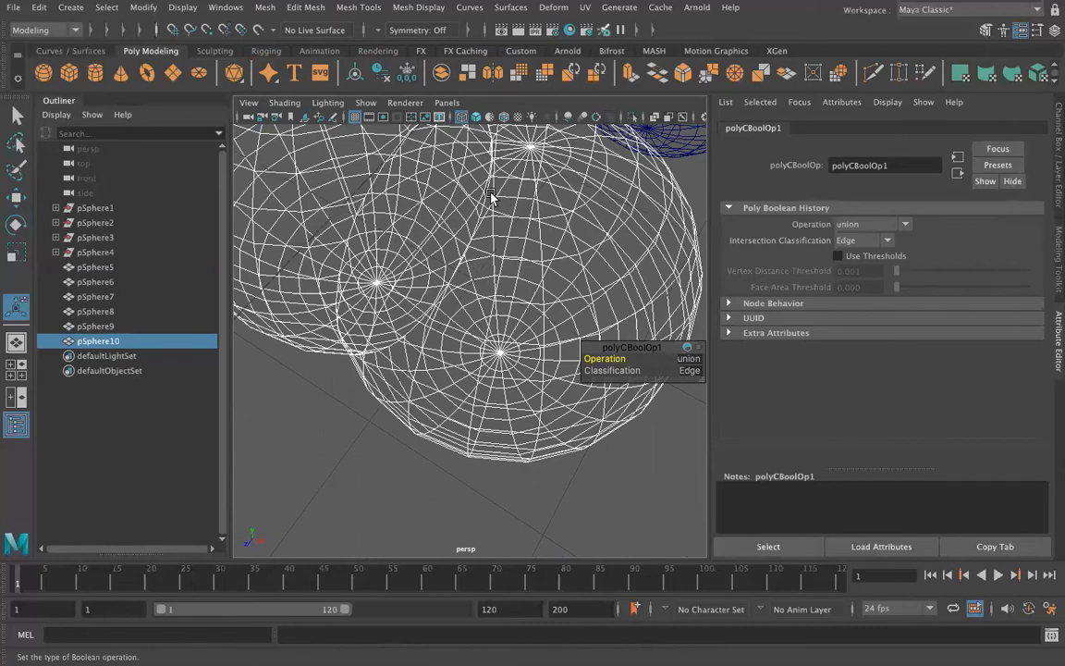
scroll(491, 196, down, 8)
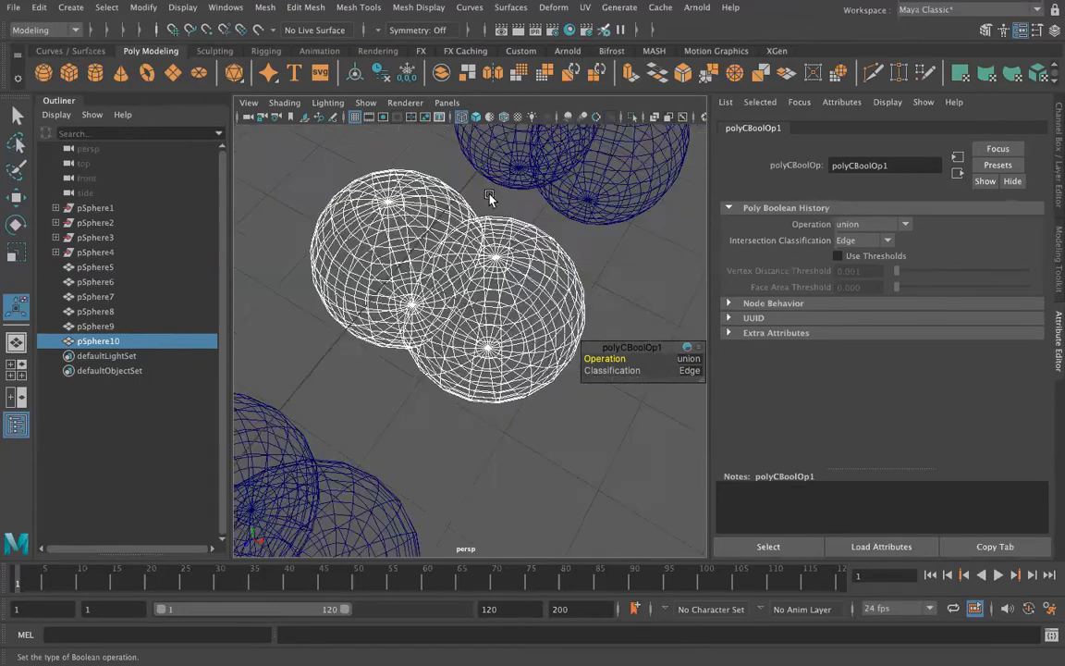
click(404, 330)
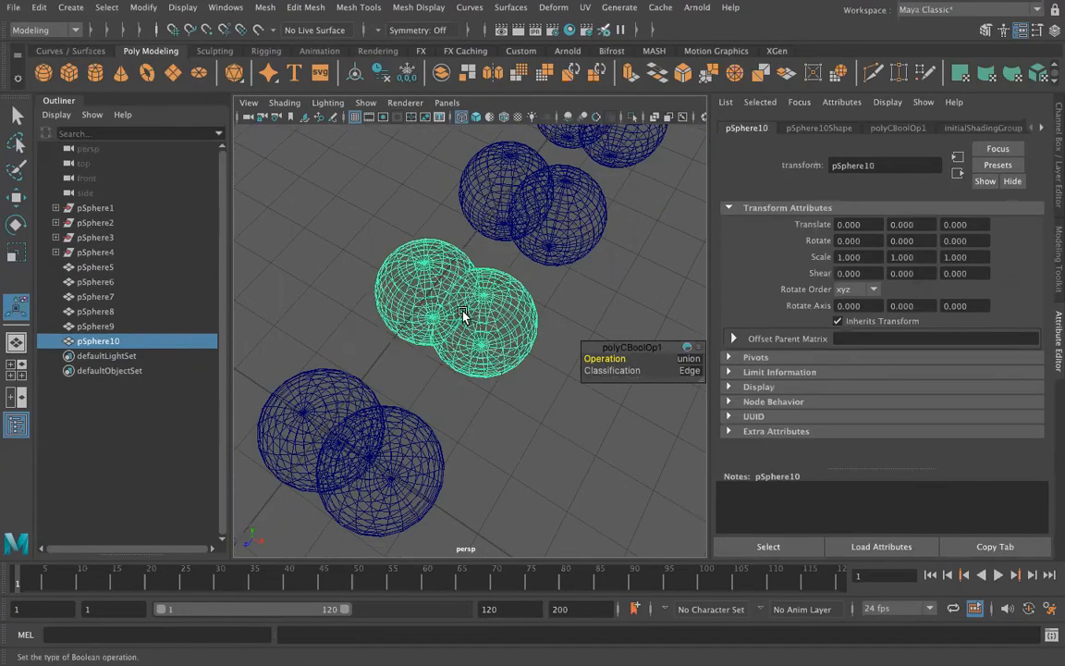
Step: Inspect the seam edges where the two united spheres meet in shaded display
key(5)
key(f)
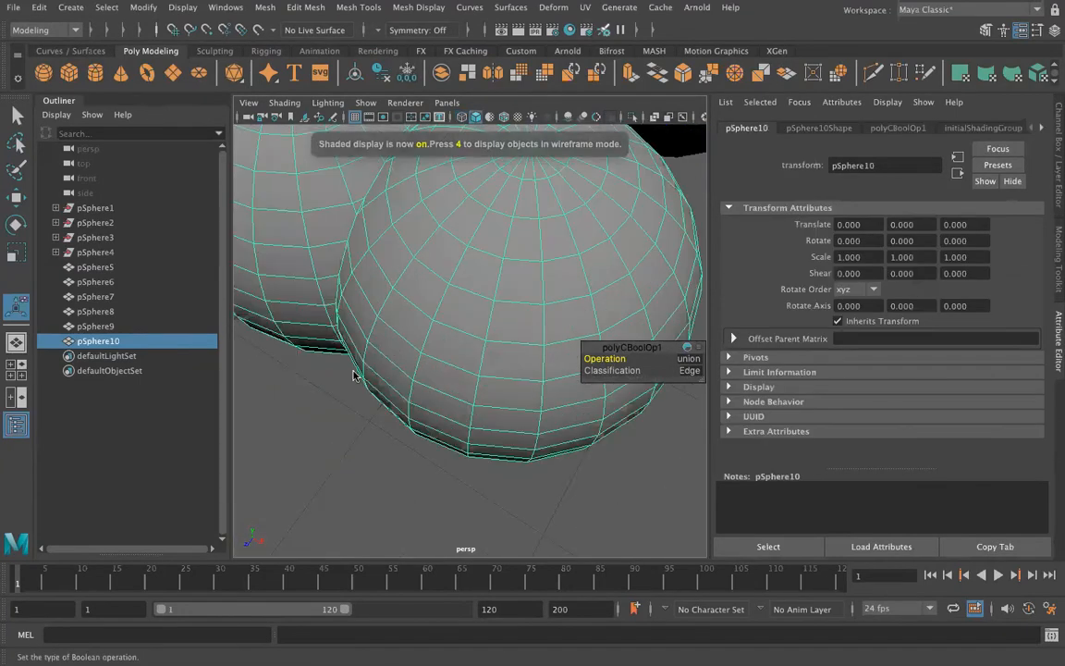
alt+drag(367, 364, 376, 305)
alt+drag(451, 318, 438, 268)
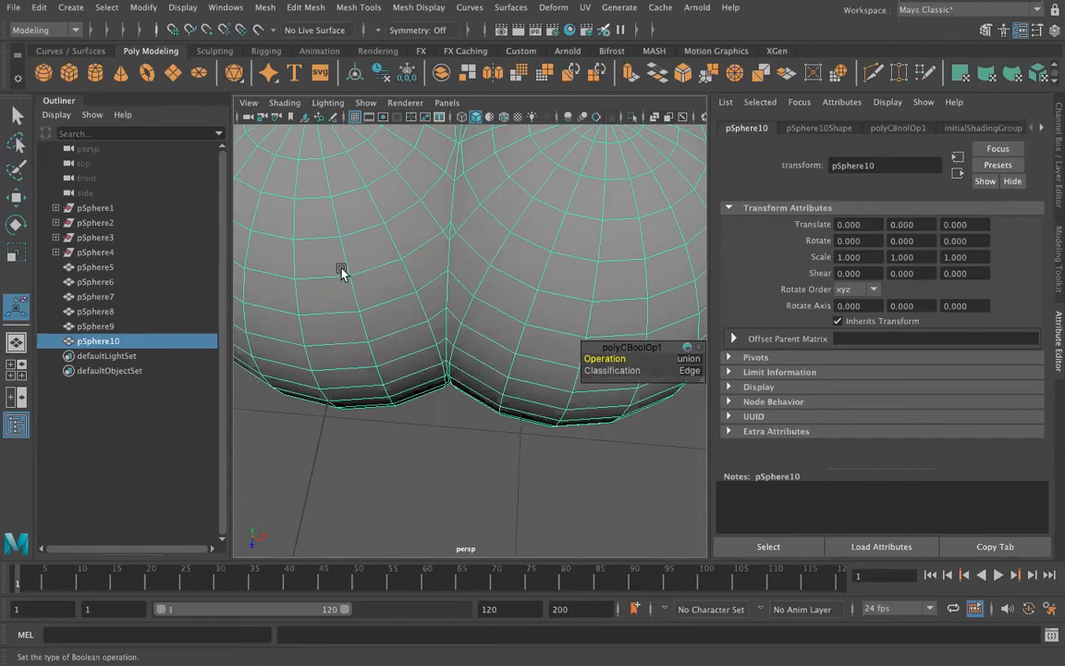
alt+drag(374, 269, 349, 329)
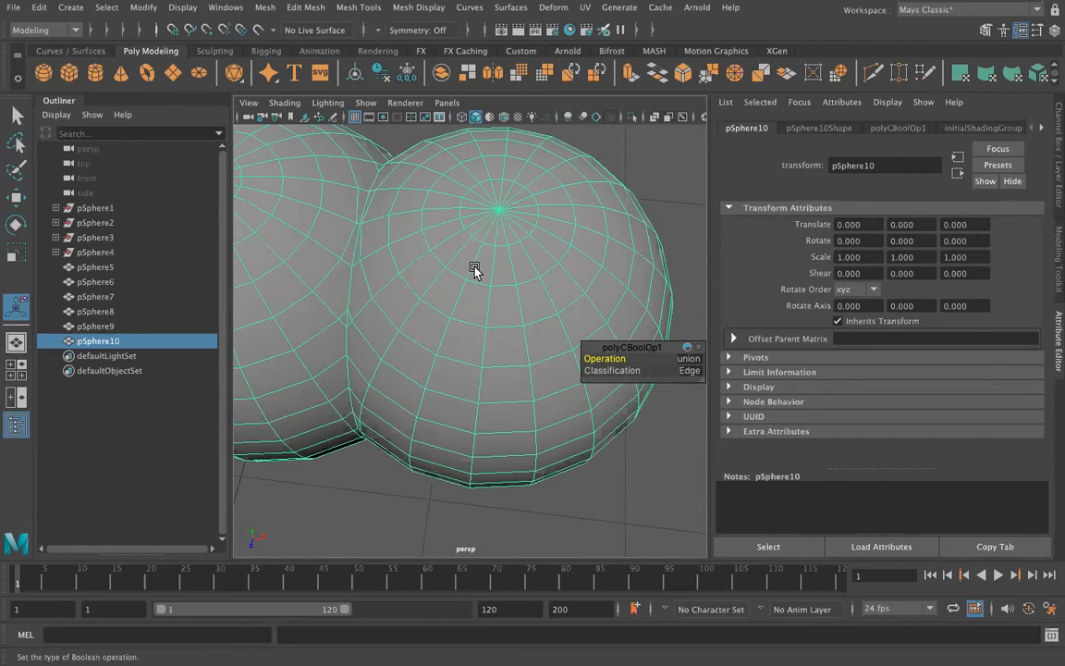
scroll(402, 214, up, 5)
scroll(402, 214, down, 8)
Step: Try a Boolean Difference that subtracts pSphere5 from pSphere6, and undo it
alt+middle_drag(402, 240, 410, 443)
click(409, 292)
shift+click(532, 294)
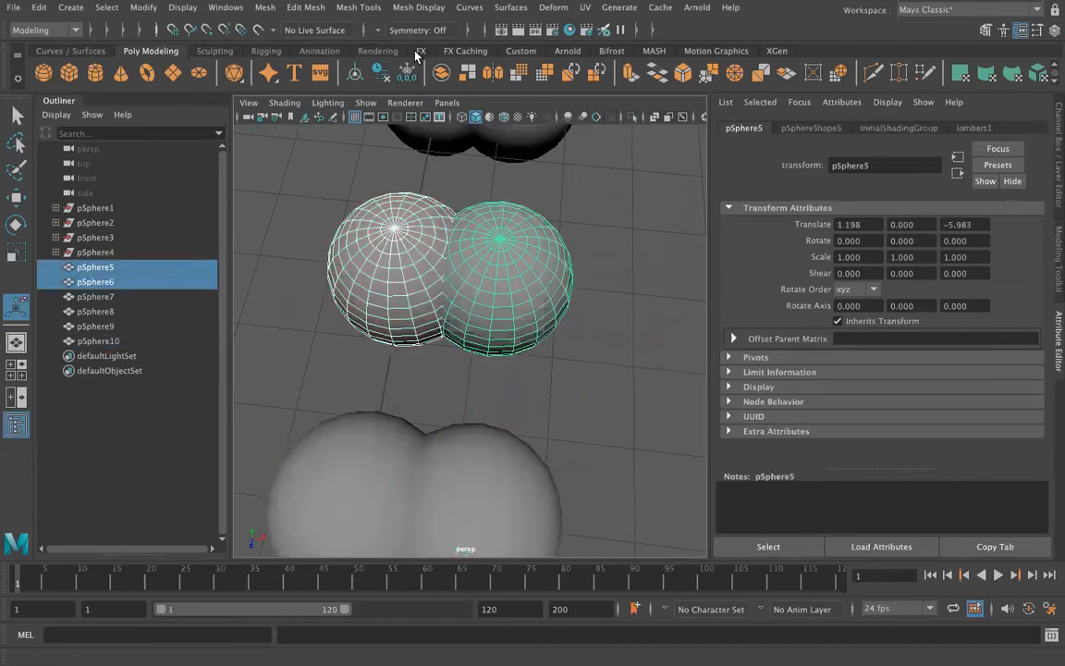
click(362, 7)
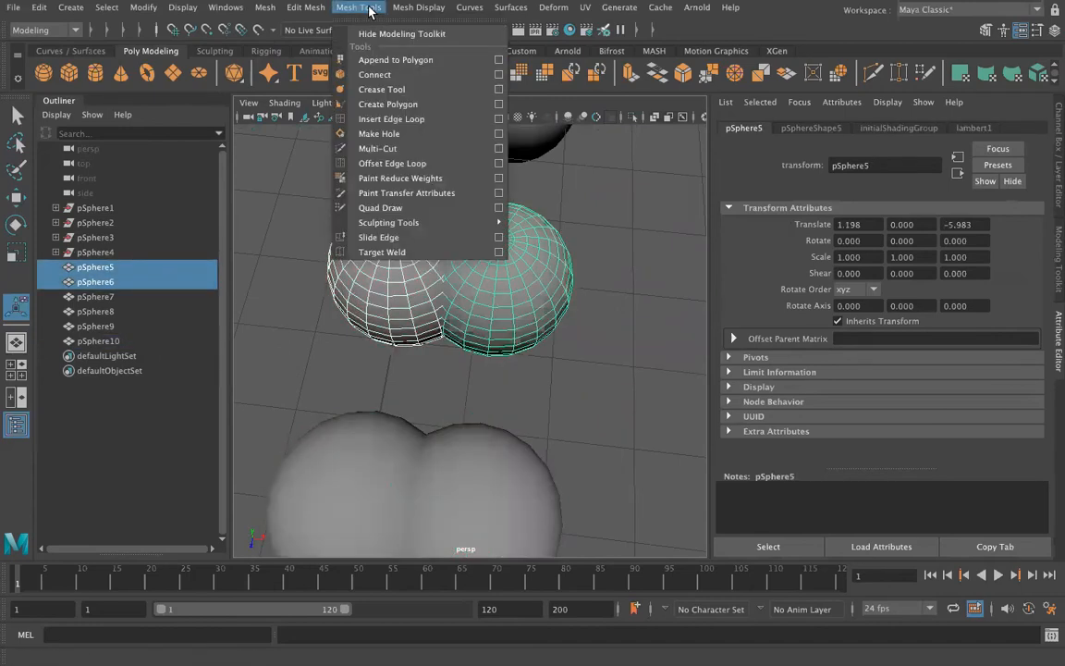
mouse_move(265, 8)
mouse_move(339, 40)
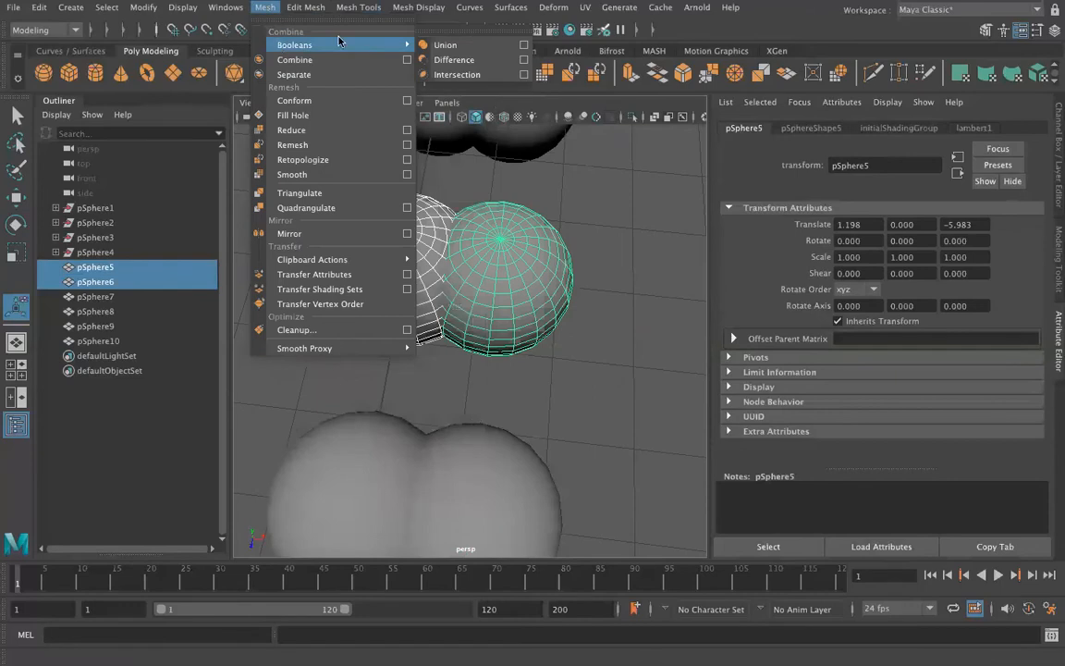
click(471, 60)
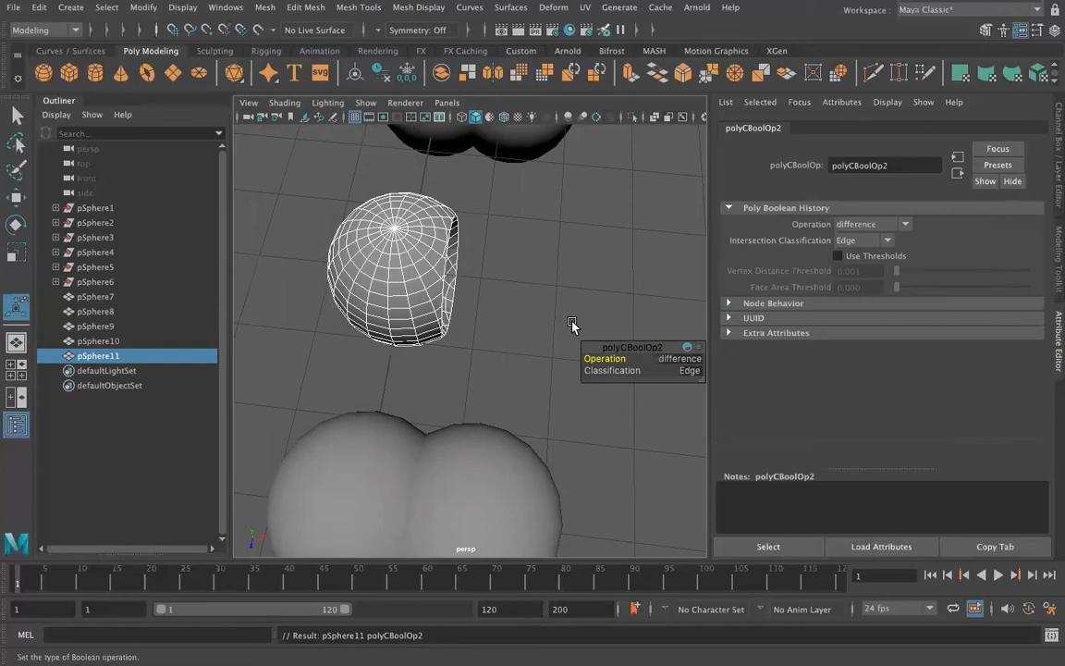
key(ctrl+z)
Step: Subtract pSphere5 from pSphere6 with a Boolean Difference and view the hollow cut
click(408, 301)
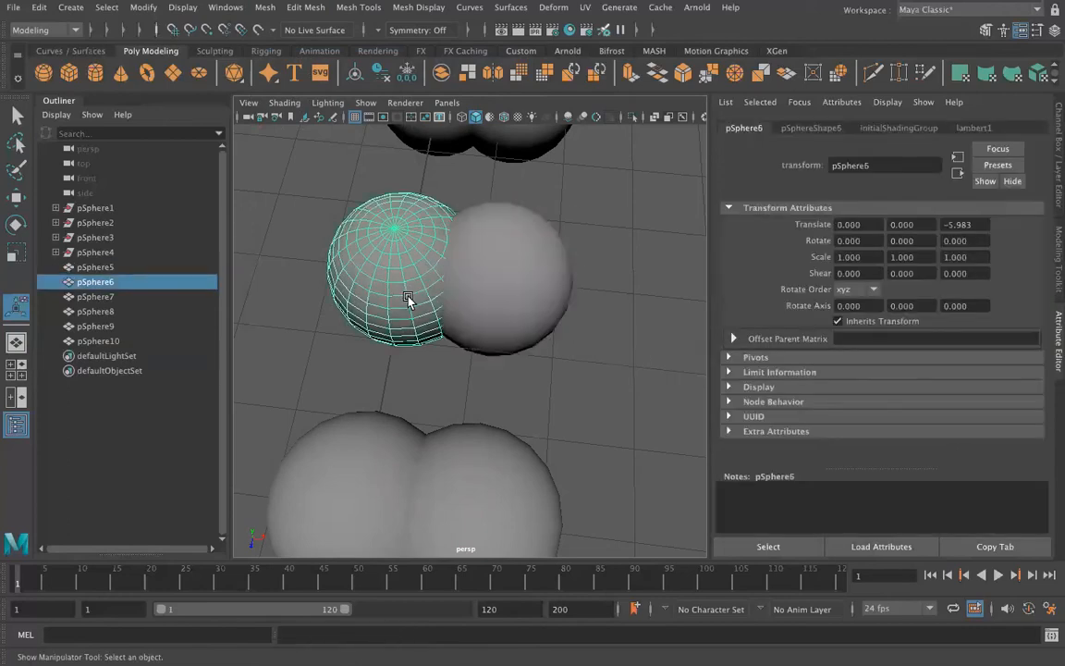
shift+click(495, 314)
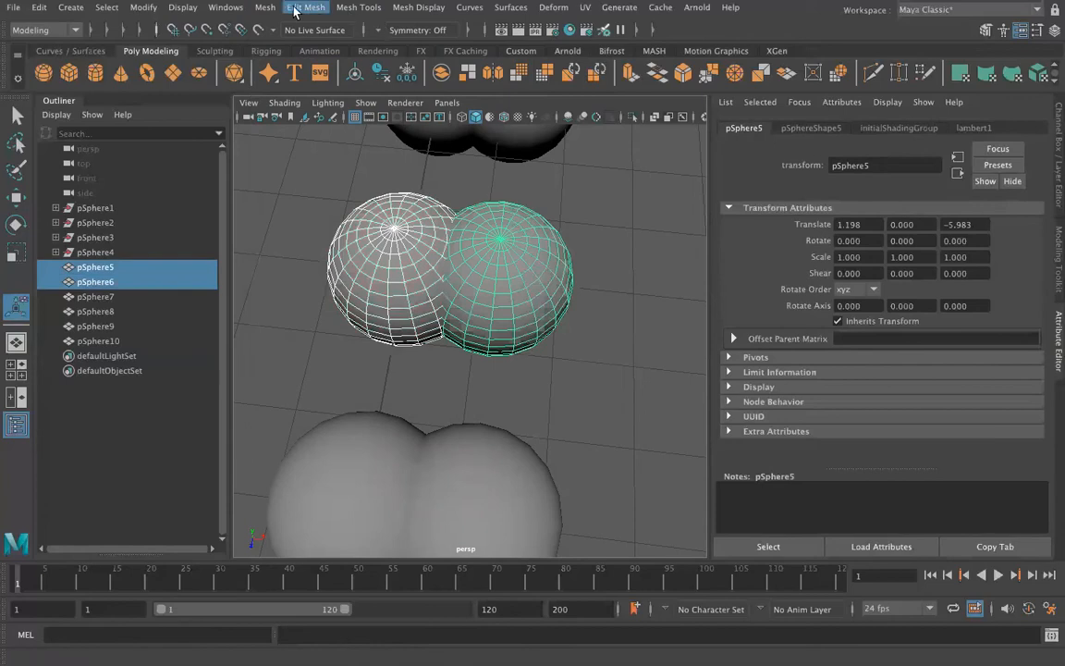
click(265, 7)
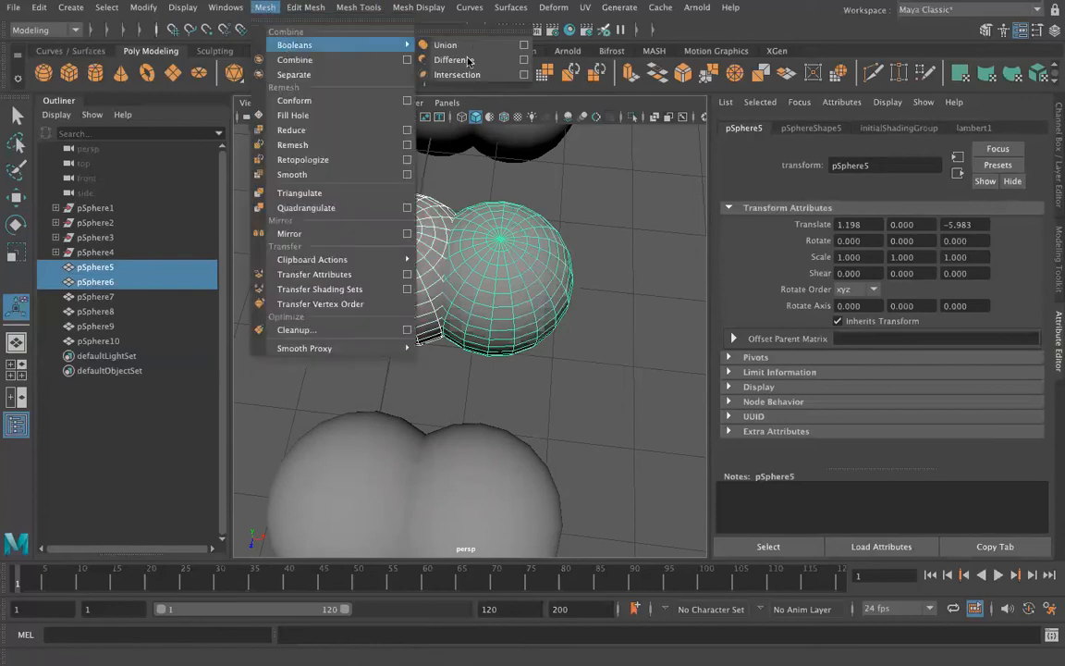
click(467, 59)
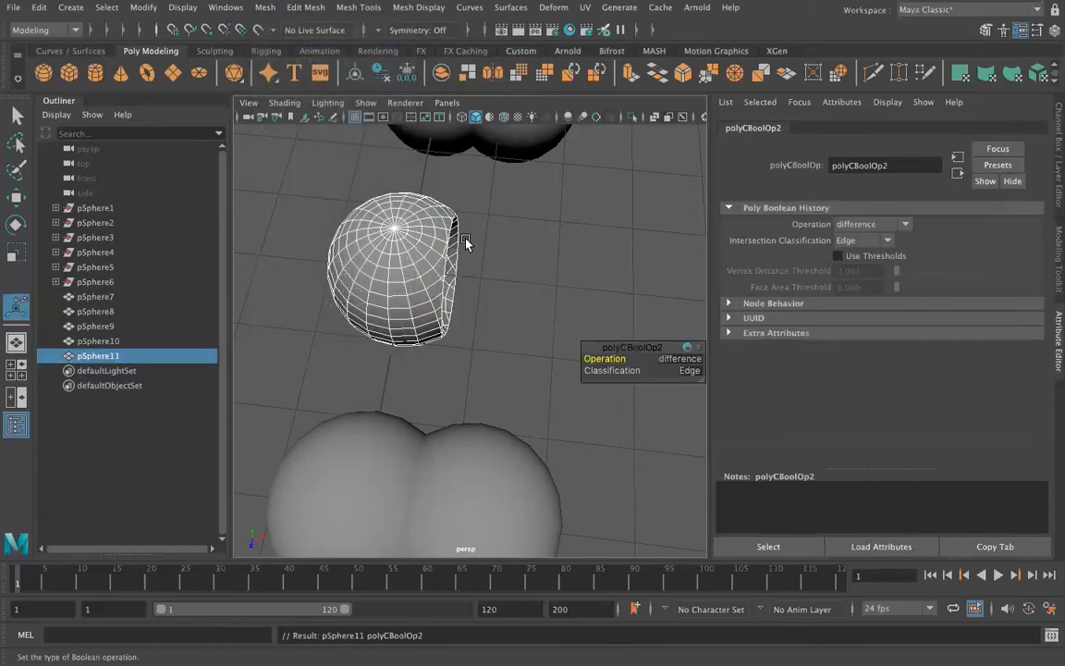
alt+drag(459, 302, 387, 243)
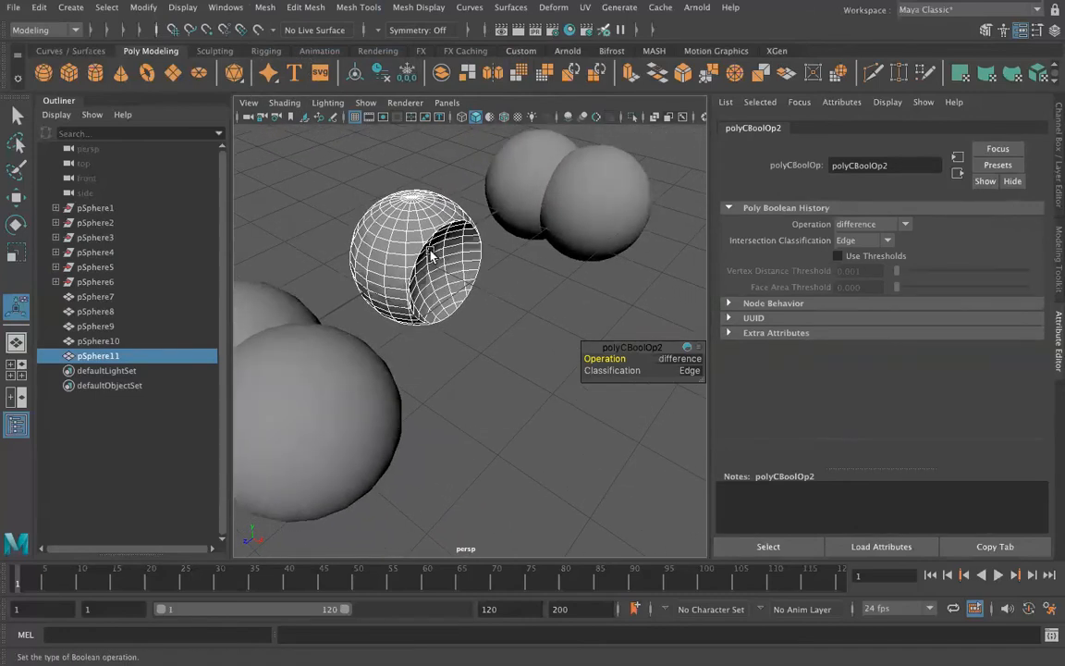
alt+right_drag(431, 255, 452, 277)
alt+drag(452, 276, 361, 334)
Step: Apply a Boolean Intersection to the overlapping pSphere7 and pSphere8
scroll(362, 335, down, 4)
alt+drag(521, 240, 495, 249)
click(494, 248)
shift+click(421, 207)
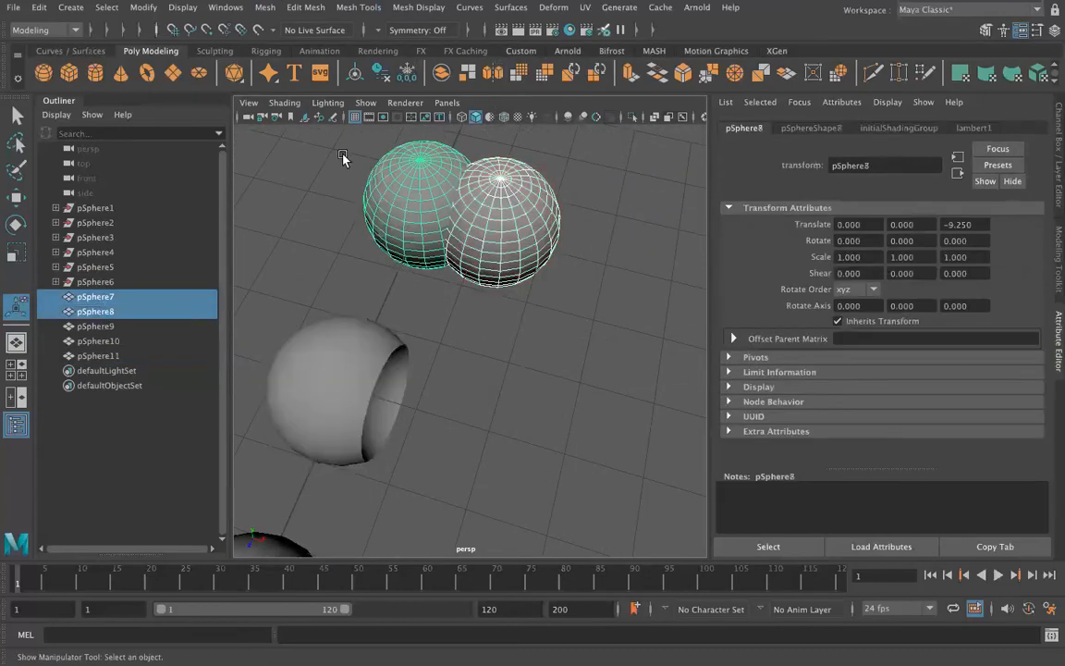
click(265, 8)
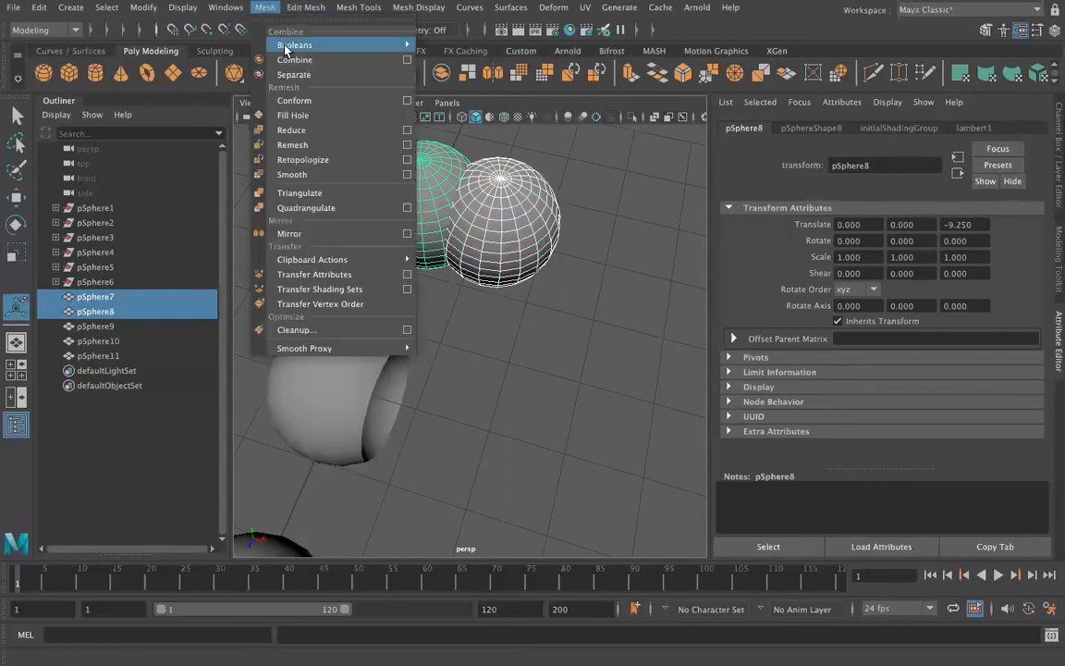
mouse_move(284, 46)
click(446, 72)
alt+drag(500, 277, 484, 352)
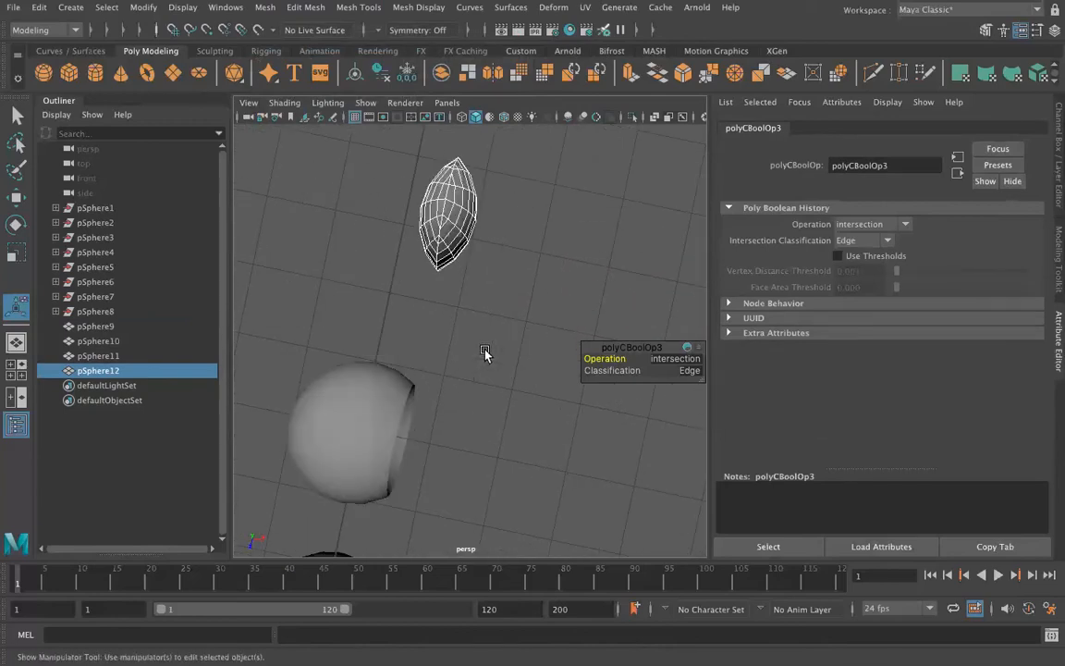
alt+drag(537, 387, 481, 344)
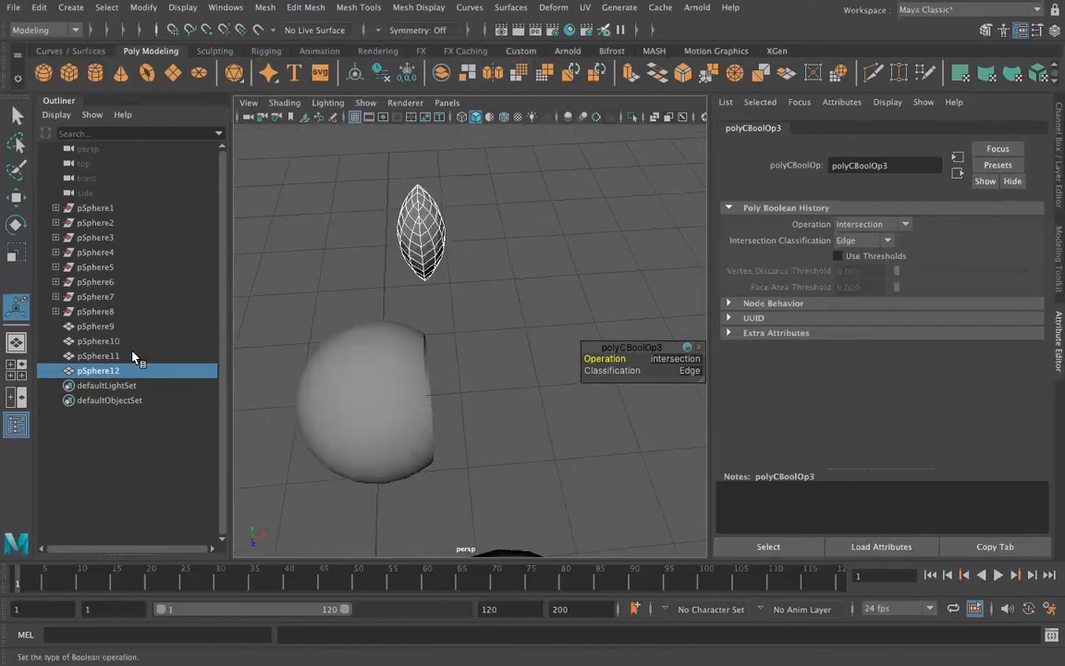
Step: Reshape the difference result by moving its source node pSphere6 along X to about 0.199
click(130, 356)
click(97, 311)
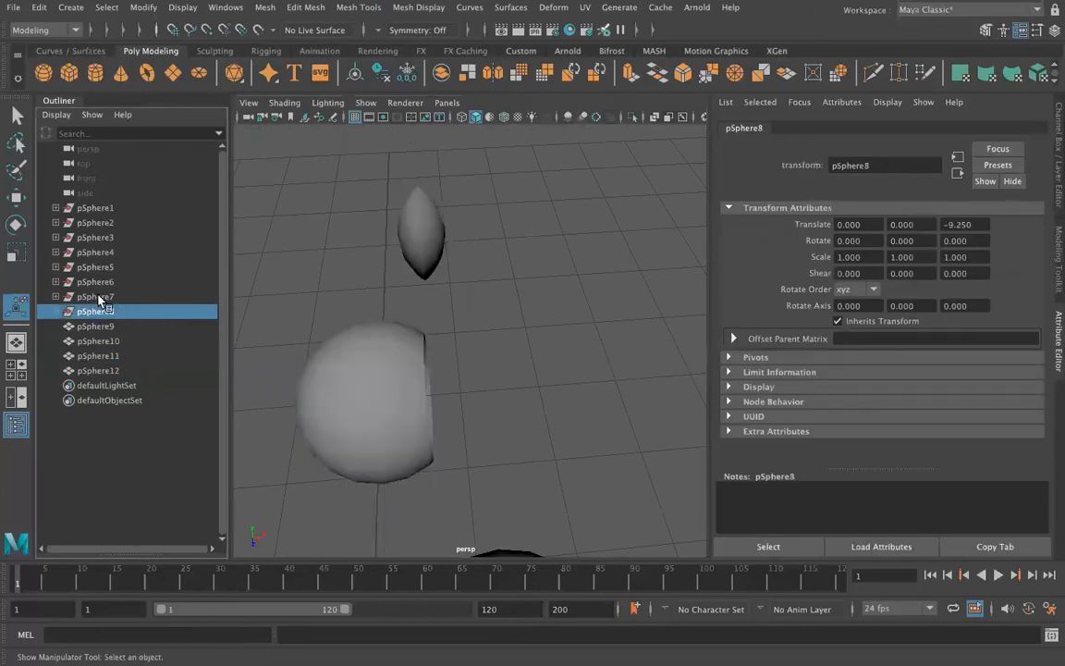
click(99, 296)
click(95, 282)
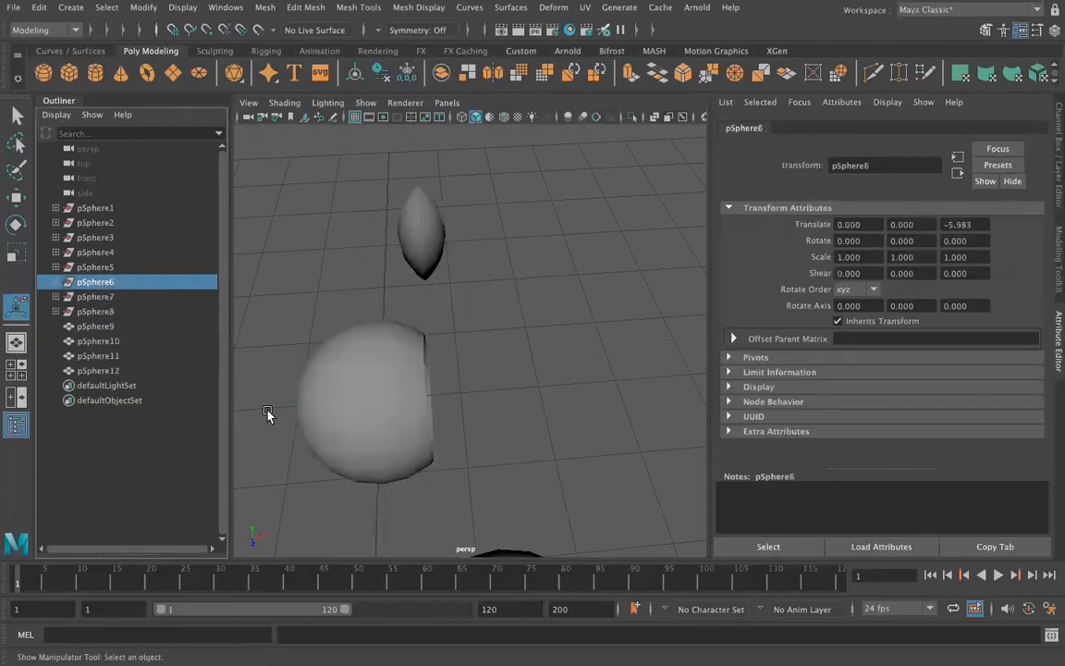
key(w)
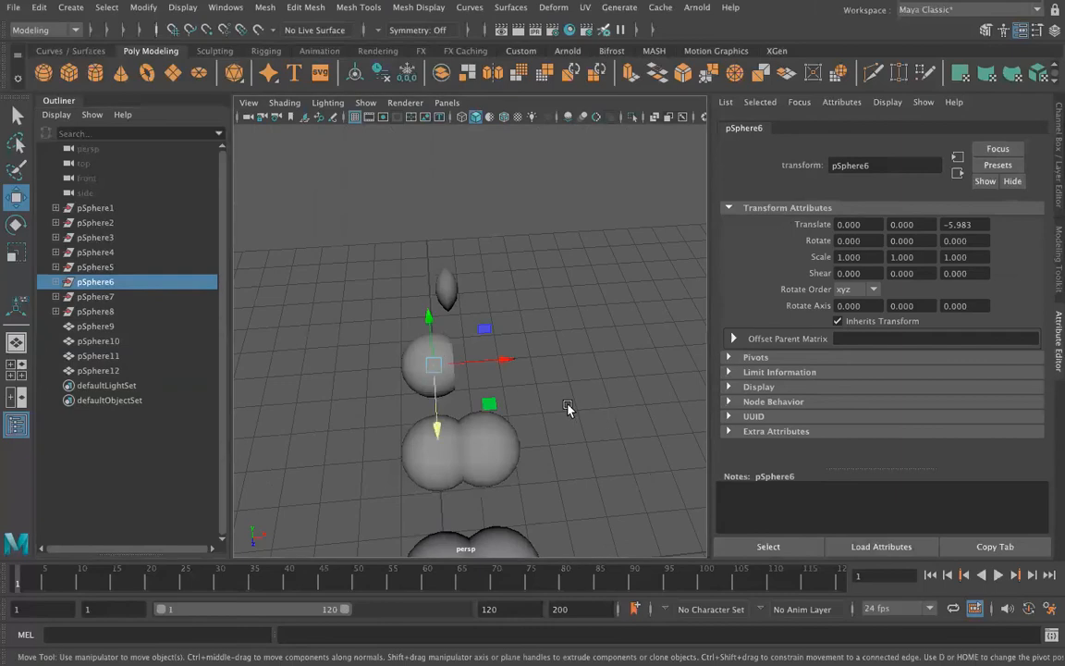
mouse_move(507, 359)
mouse_down()
mouse_move(498, 363)
mouse_move(525, 364)
mouse_up()
alt+drag(525, 364, 466, 376)
scroll(490, 403, up, 3)
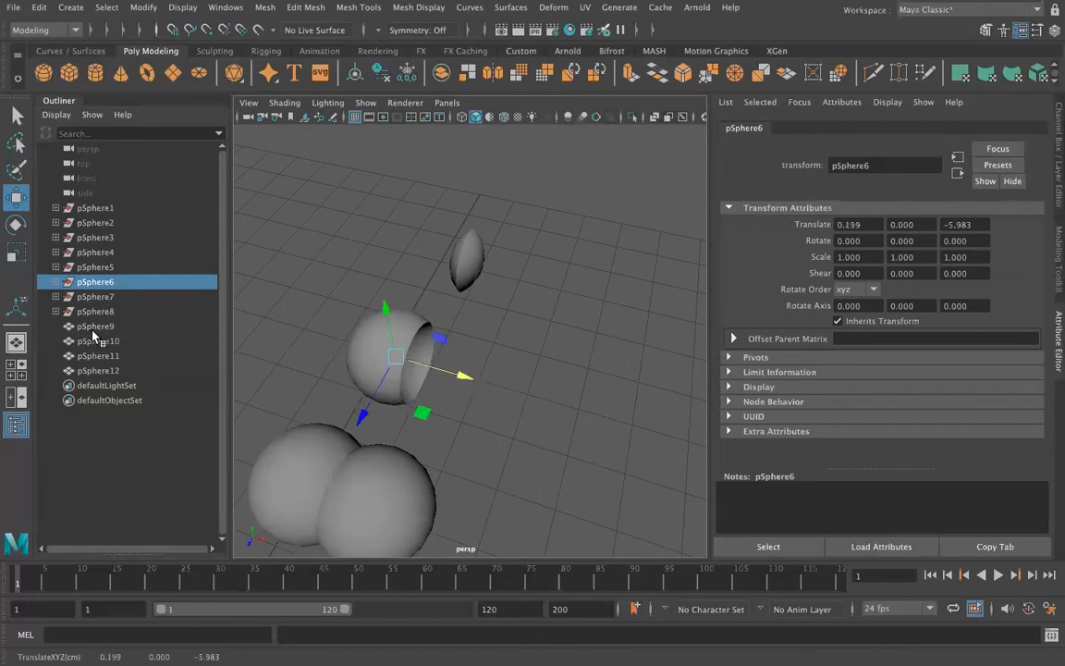
Step: Reshape the intersection result by moving its source node pSphere8 to about 0.046 in X and scaling it uniformly to about 1.532
click(92, 326)
click(108, 370)
click(100, 356)
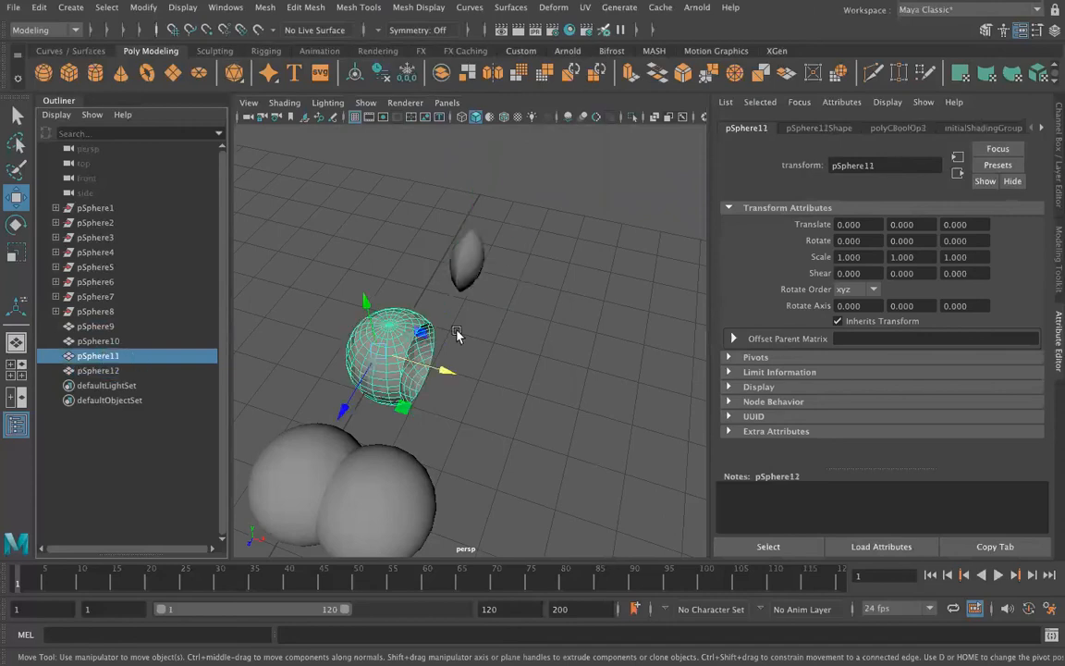
click(102, 312)
mouse_move(515, 271)
mouse_down()
mouse_move(568, 289)
mouse_move(531, 279)
mouse_move(511, 291)
mouse_move(504, 271)
mouse_move(518, 269)
mouse_up()
key(r)
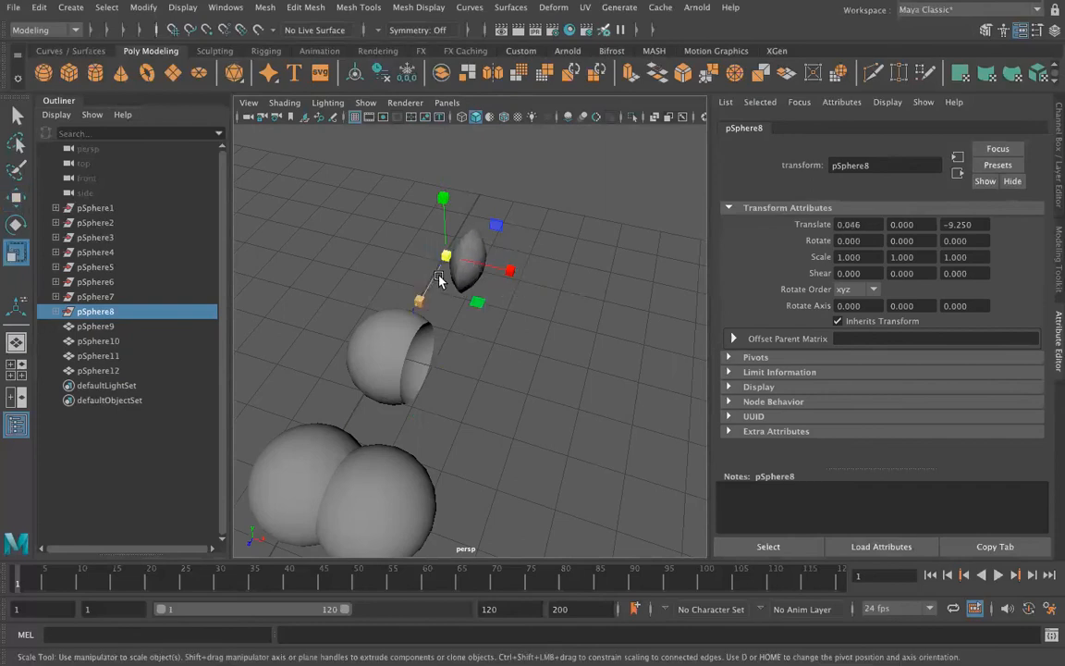
drag(446, 255, 638, 361)
alt+drag(502, 387, 532, 409)
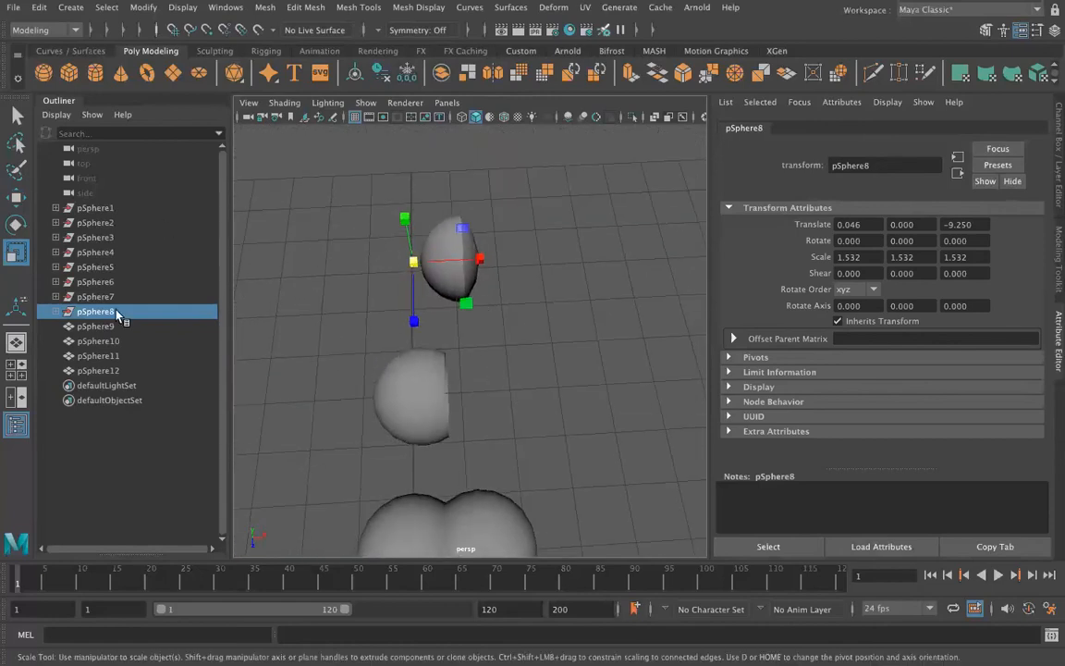
Step: Delete the construction history of pSphere9 through pSphere12 and check each remaining mesh individually
click(107, 342)
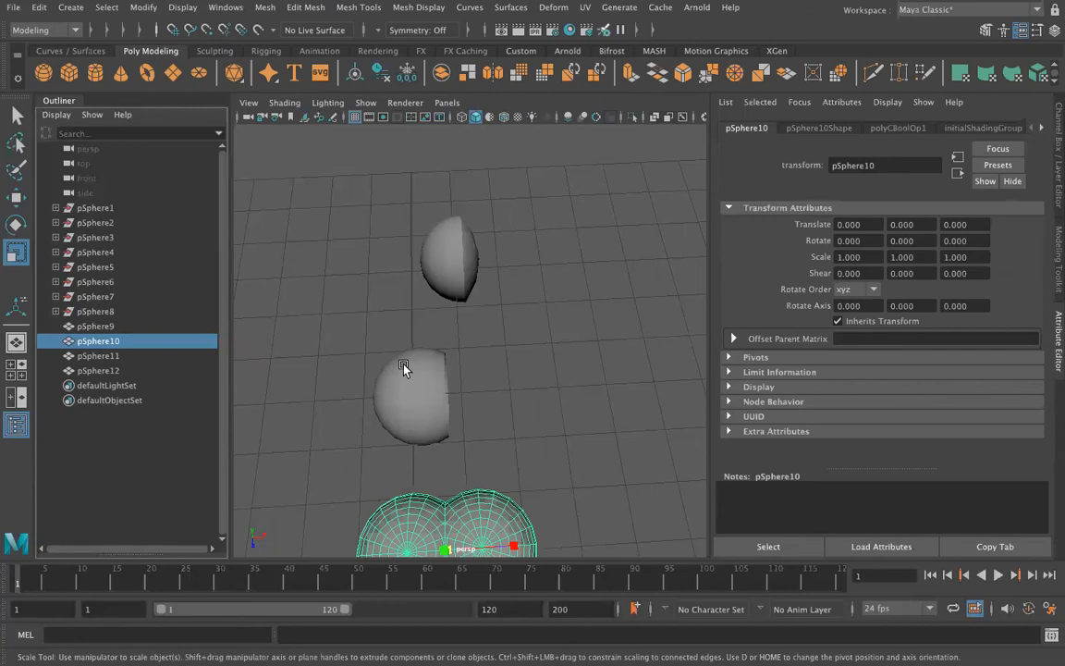
click(96, 326)
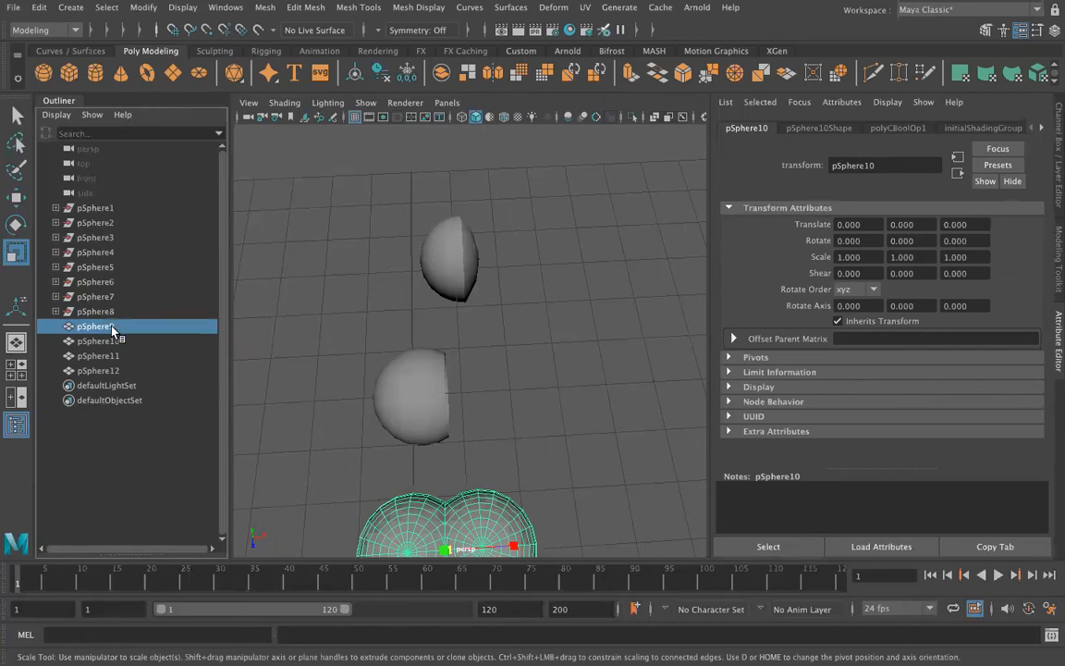
shift+click(98, 370)
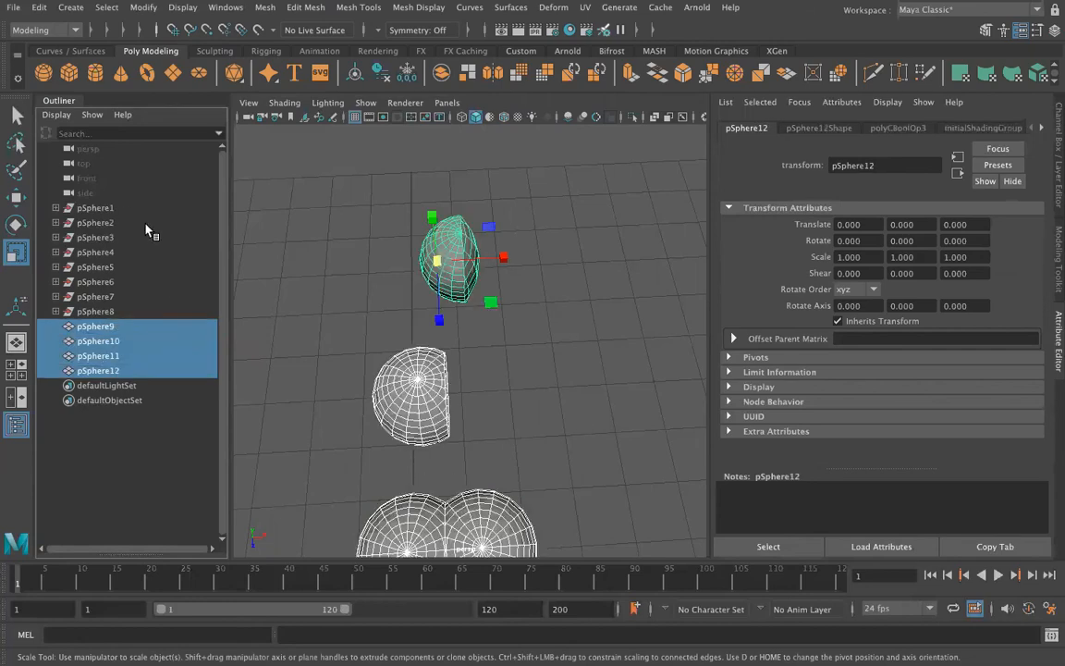
click(39, 8)
mouse_move(99, 200)
click(289, 176)
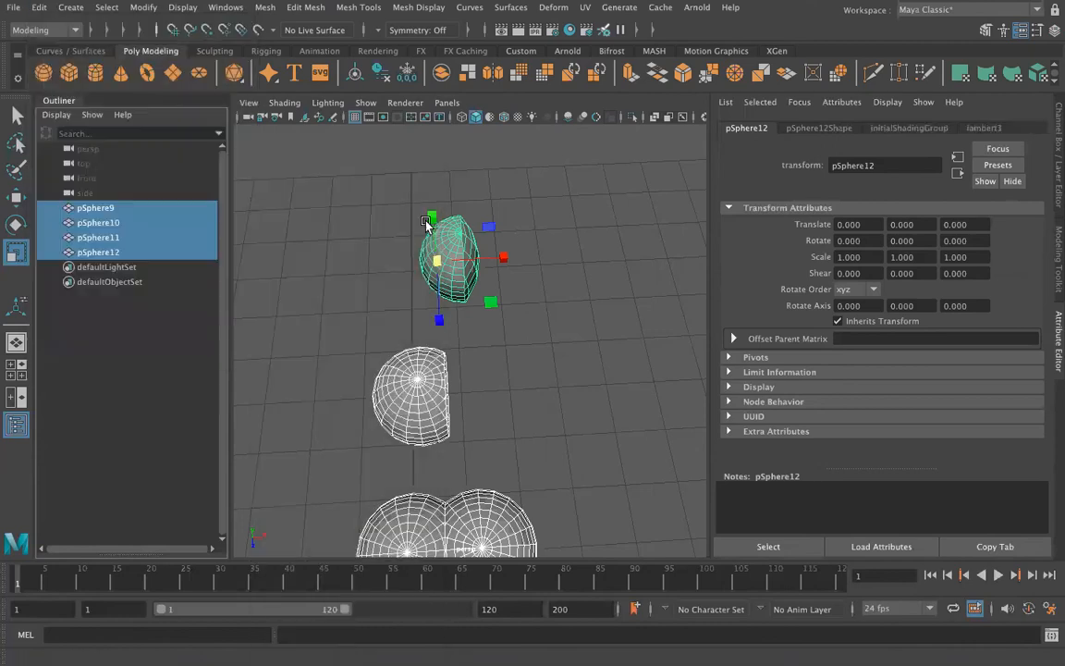
click(96, 207)
click(98, 223)
click(102, 237)
click(118, 253)
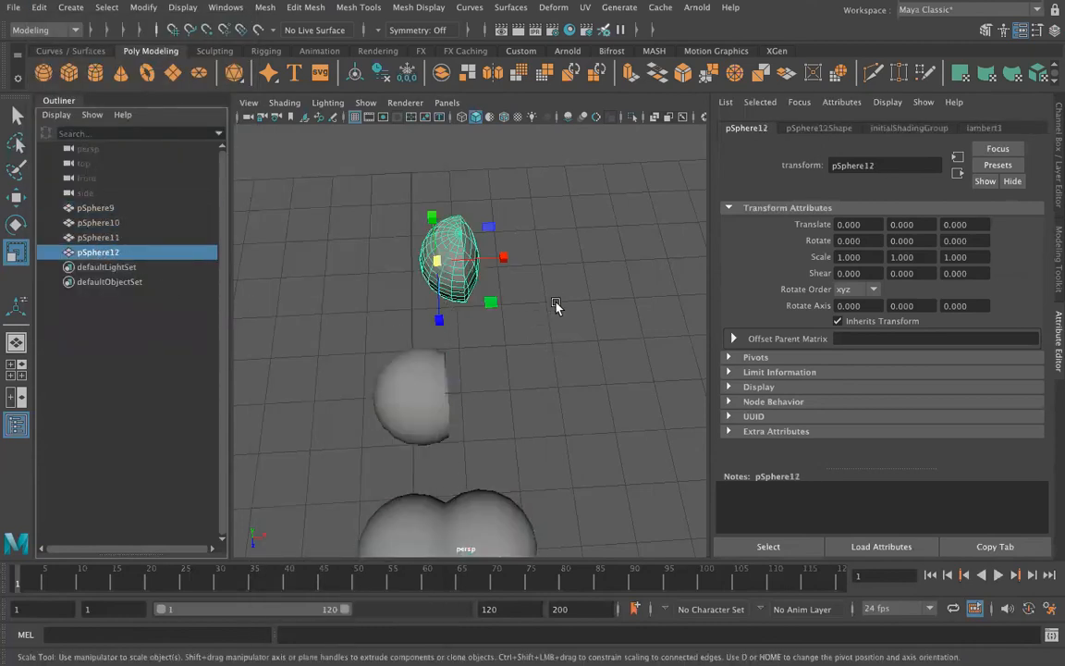
Step: Select pSphere9 through pSphere12, show the Channel Box with the Layer Editor, and enlarge the layer area
scroll(556, 303, down, 8)
alt+middle_drag(552, 300, 466, 260)
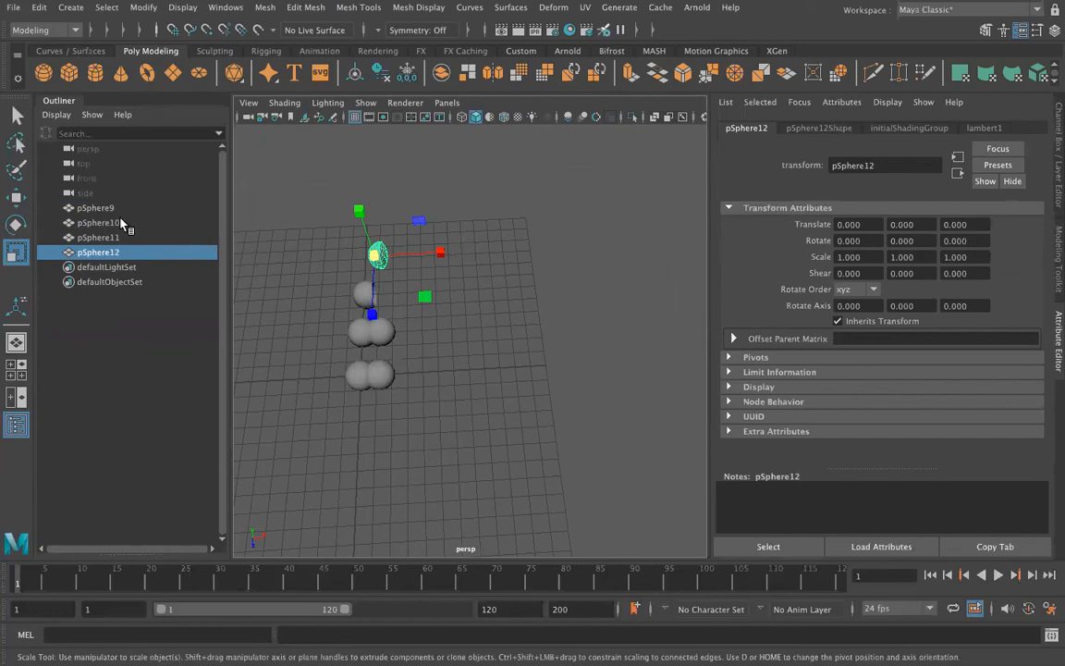
click(95, 208)
shift+click(101, 252)
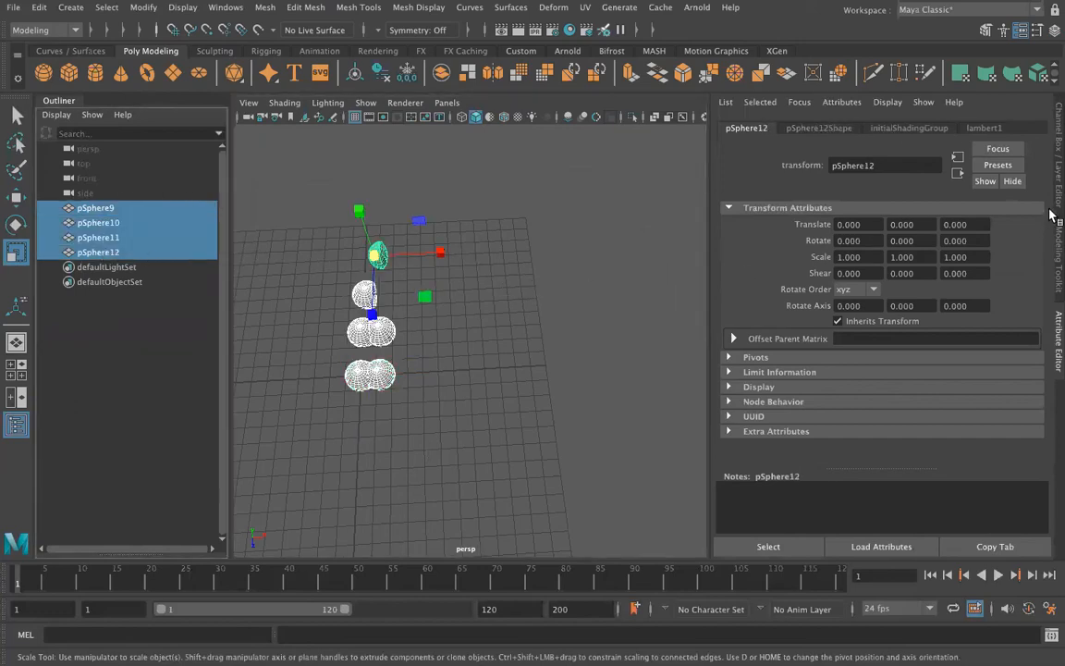
key(ctrl+a)
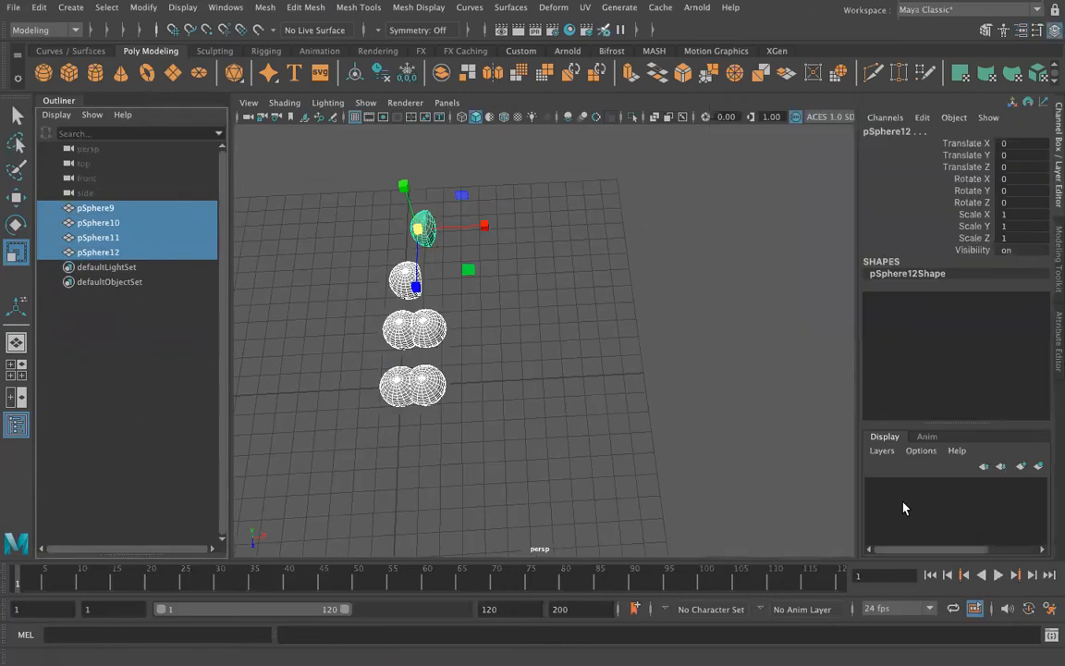
drag(957, 424, 950, 358)
drag(858, 373, 814, 374)
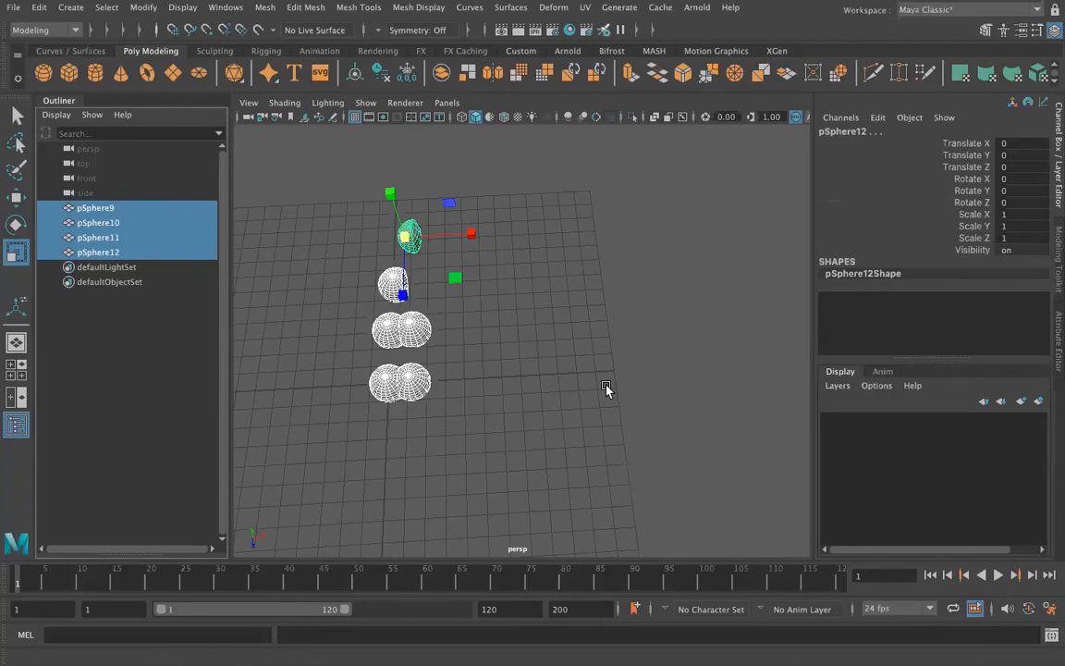
alt+middle_drag(590, 346, 598, 355)
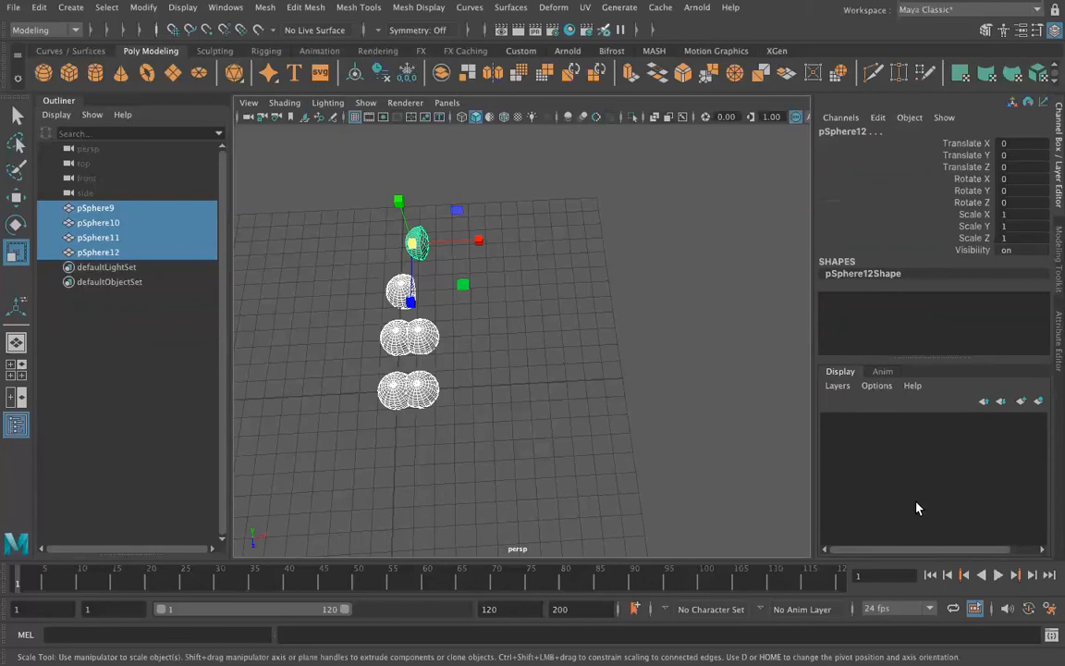
Step: Create a new display layer containing only the selected pSphere9 and pSphere10
click(545, 384)
drag(325, 338, 607, 450)
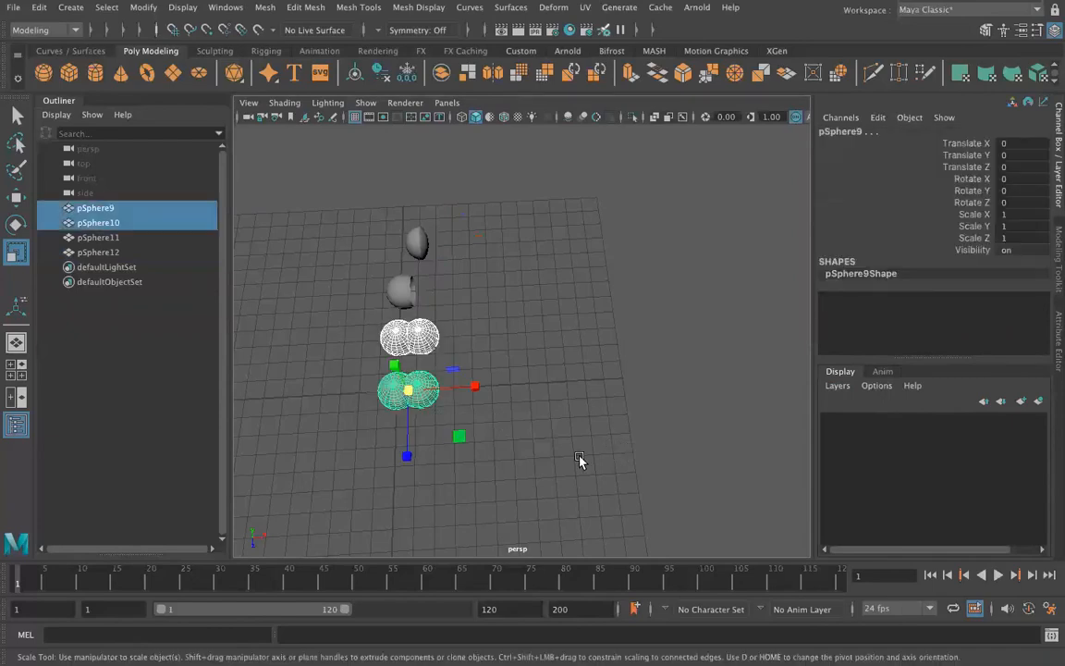
click(1039, 402)
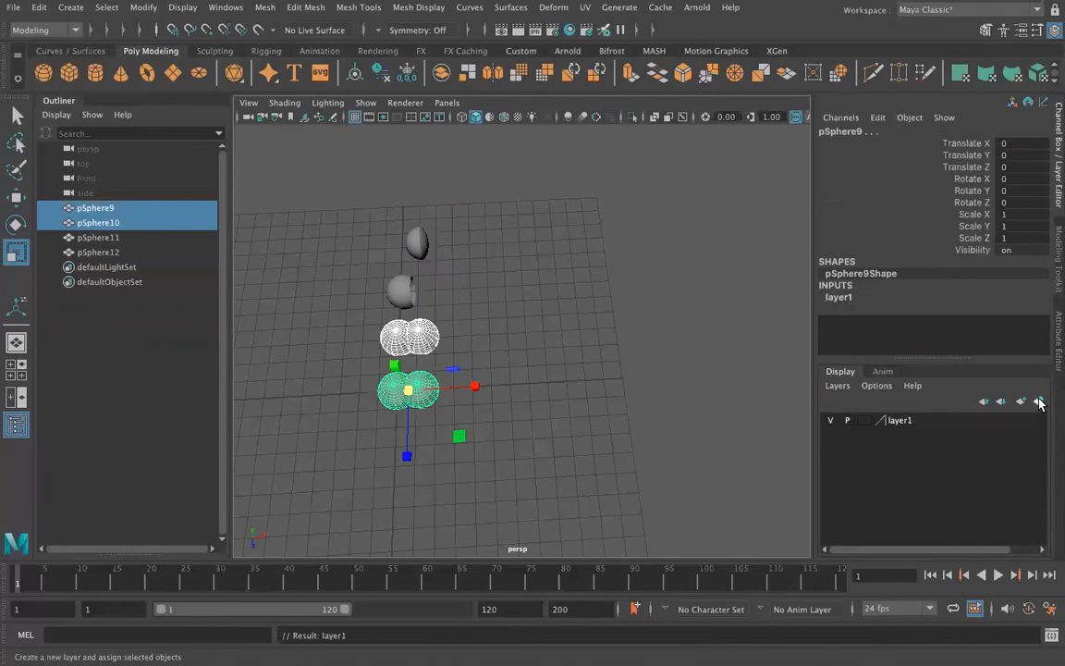
Step: Toggle the visibility of layer1 off and on repeatedly to test hiding its meshes, leaving it shown
click(829, 421)
click(829, 421)
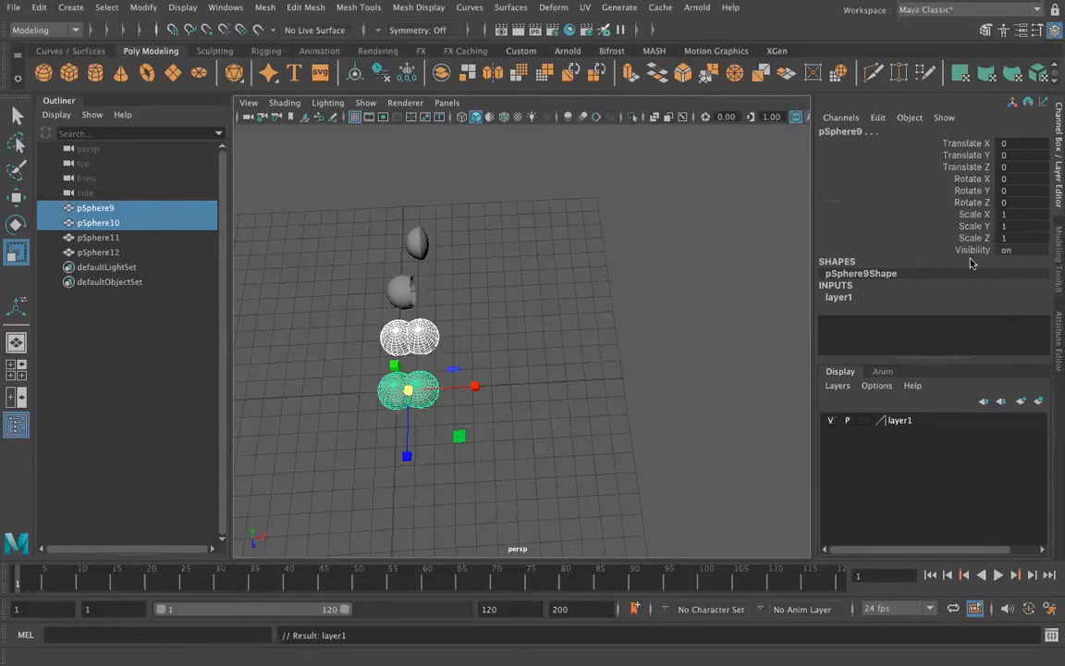
click(830, 421)
click(830, 420)
click(830, 420)
click(831, 421)
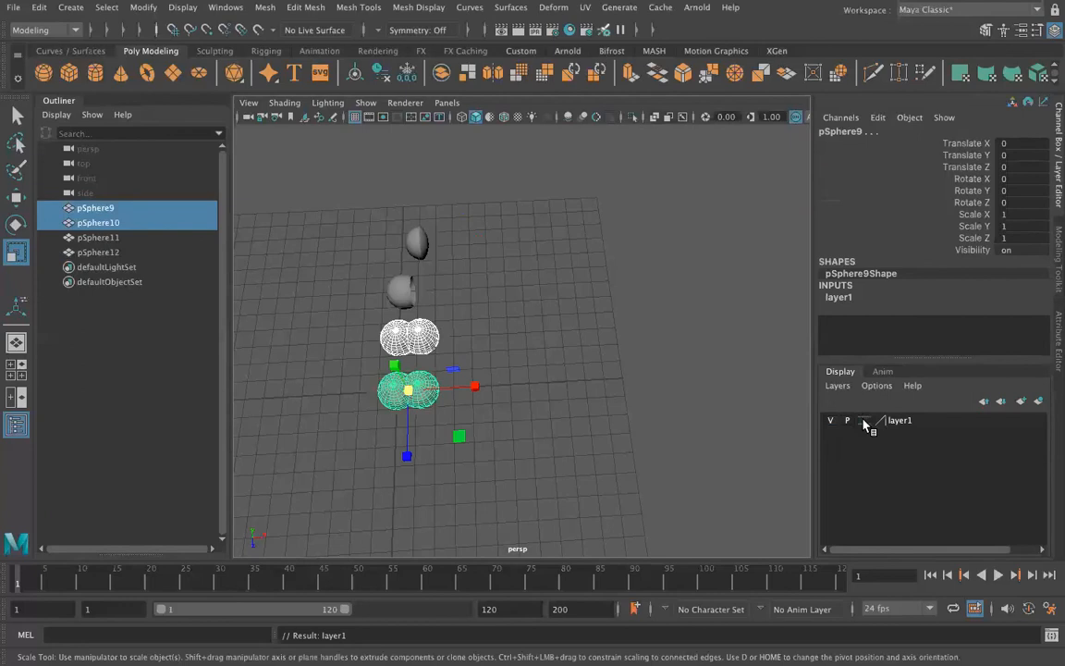
Step: Cycle layer1 through its display types, starting with Template, and return it to normal
click(865, 421)
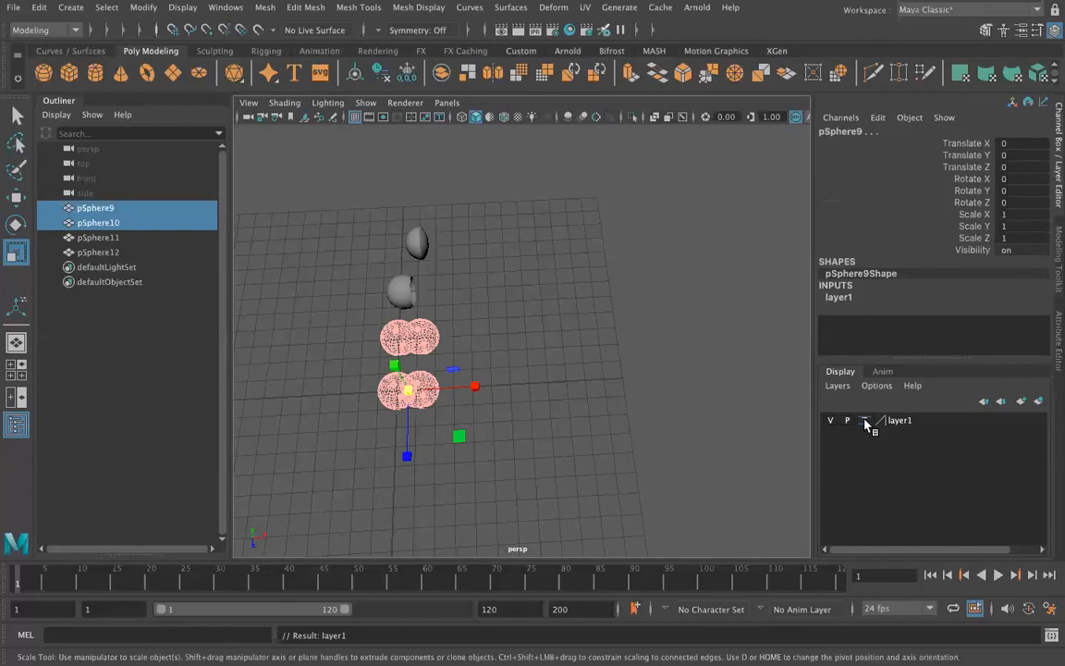
click(864, 421)
click(865, 421)
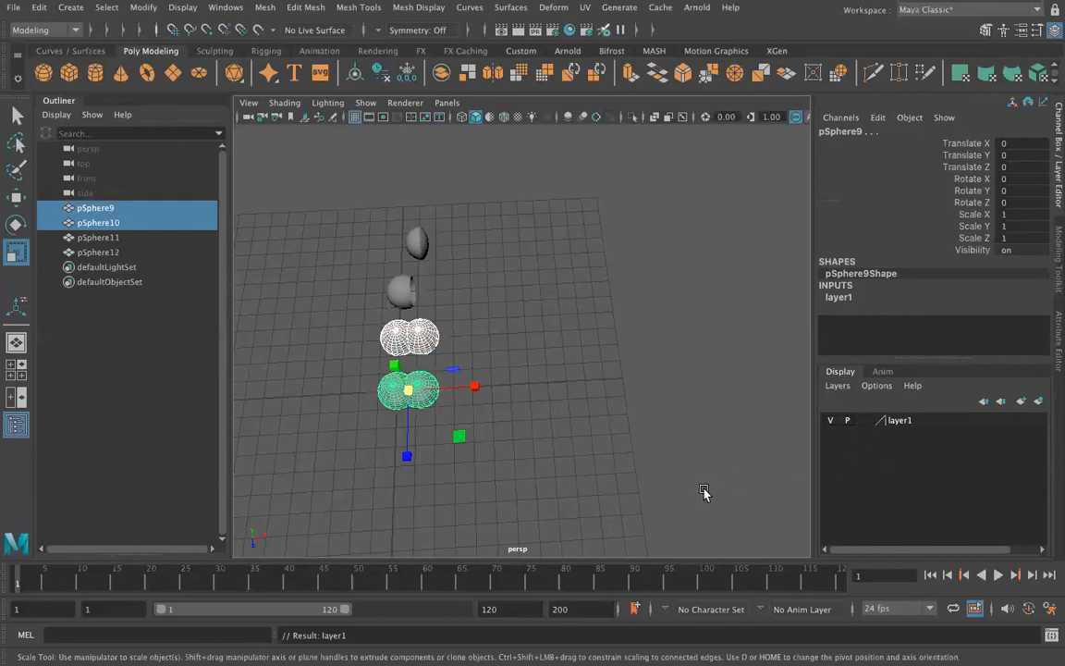
Step: Test selecting pSphere9 and pSphere10 individually in the viewport, and set layer1's display type to Template
click(485, 400)
click(430, 395)
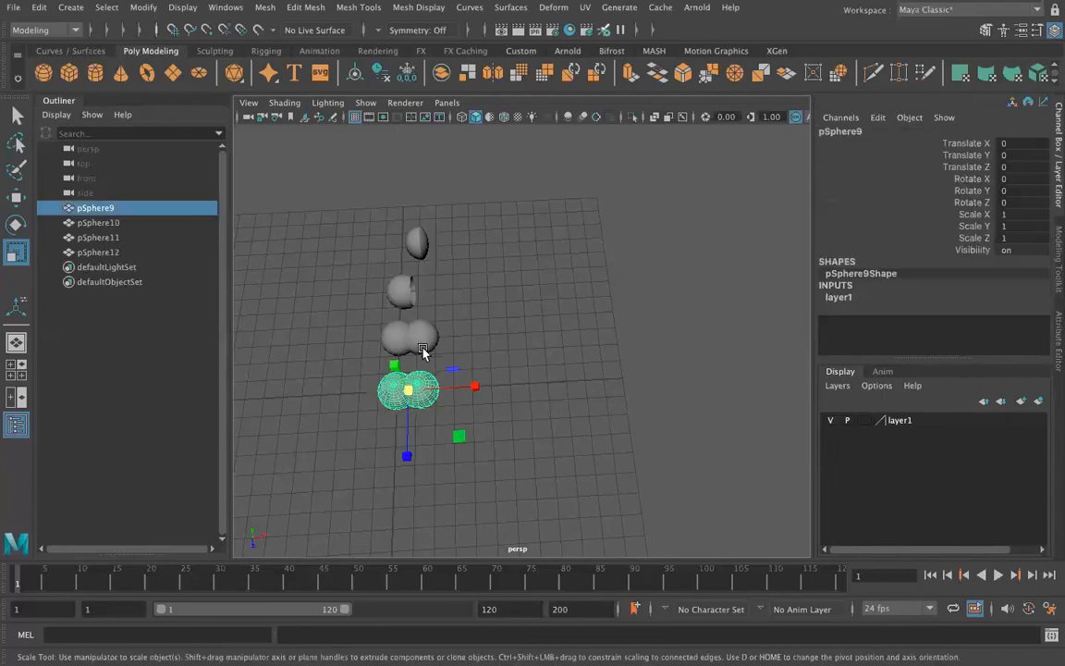
click(423, 346)
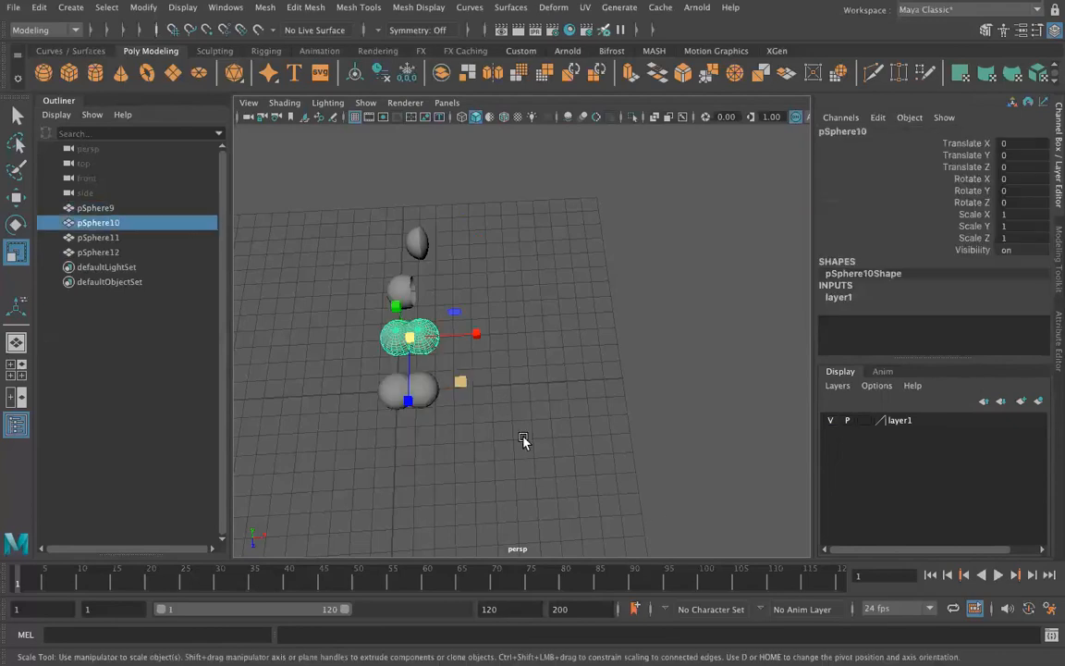
click(859, 422)
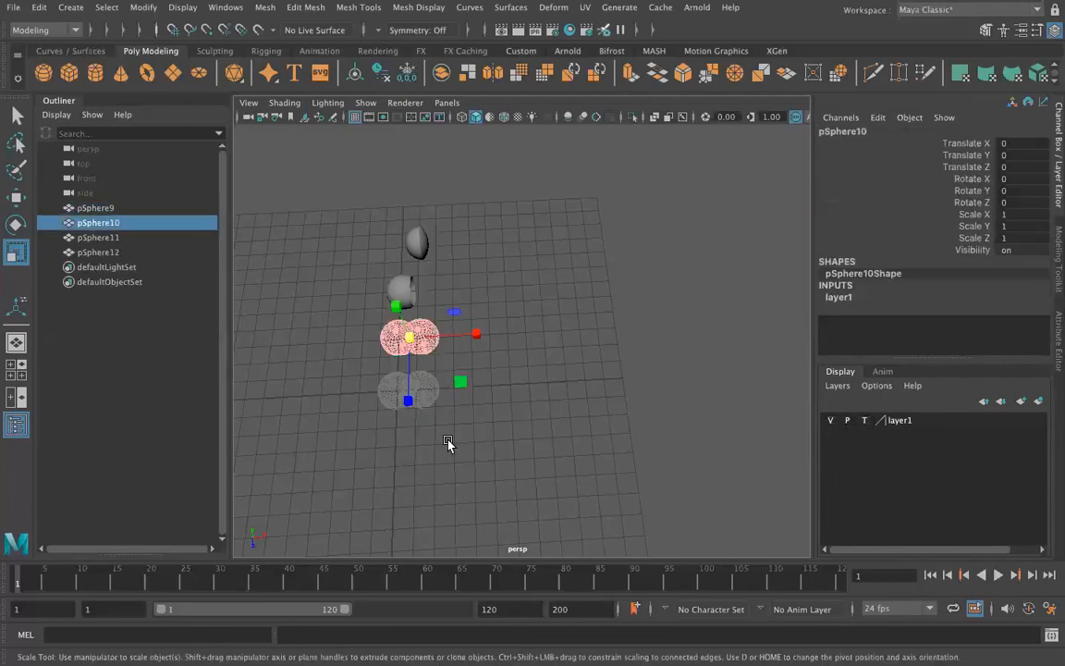
Step: Clear the selection, set layer1's display type to Reference, and rename the layer to combined_union
click(559, 459)
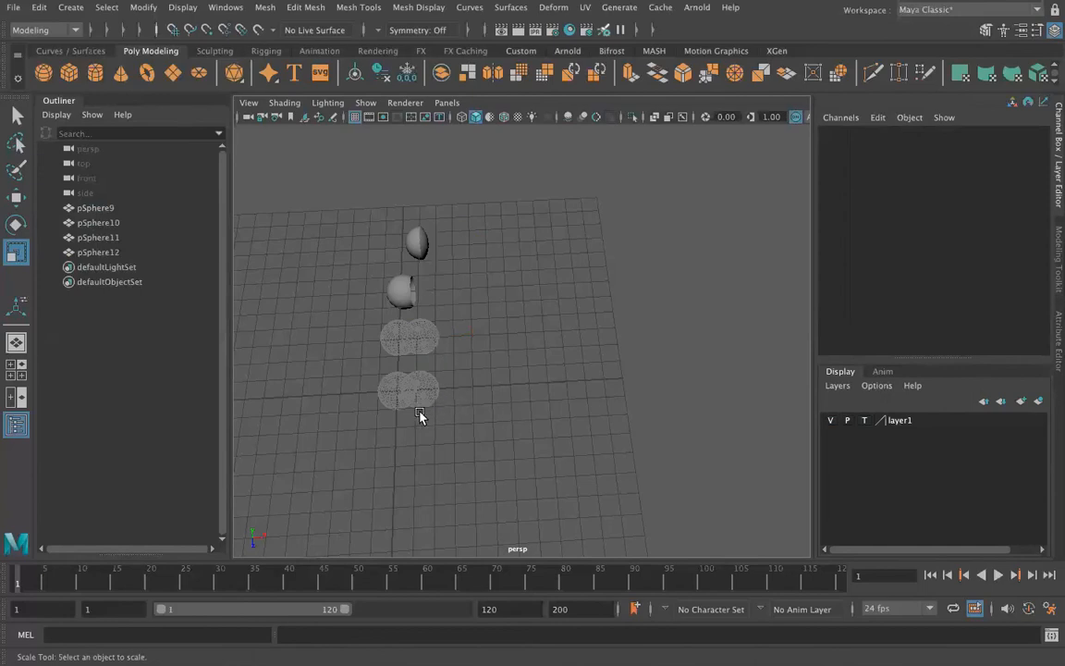
click(859, 420)
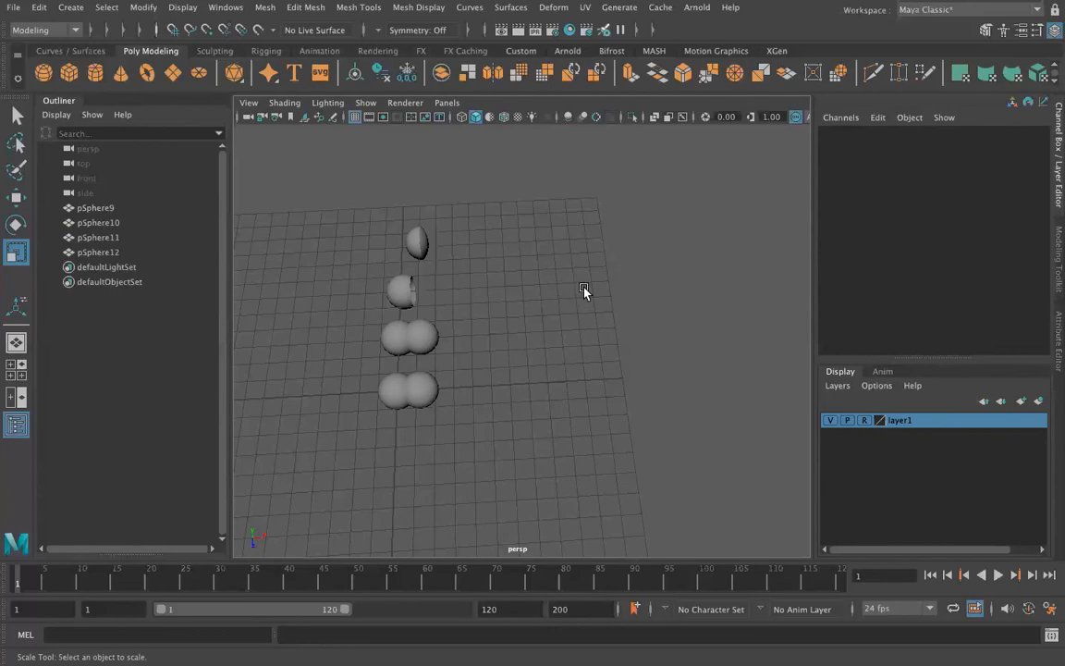
double_click(902, 421)
click(469, 244)
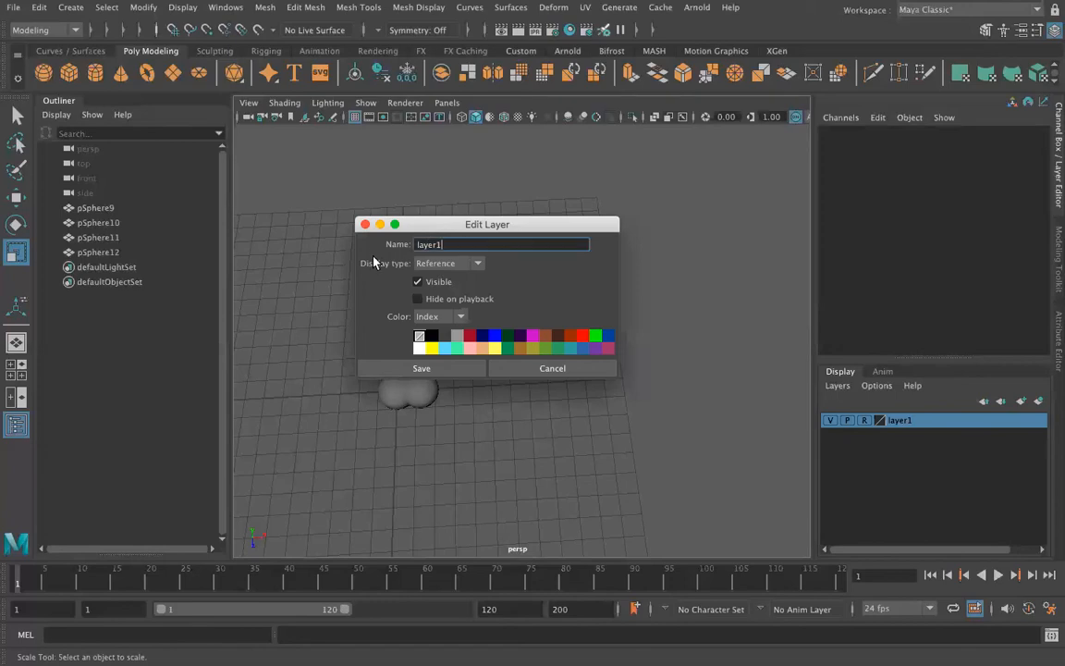
key(super+a)
text(combined and)
key(BackSpace)
key(BackSpace)
key(BackSpace)
text(+)
key(BackSpace)
text(_union)
click(457, 367)
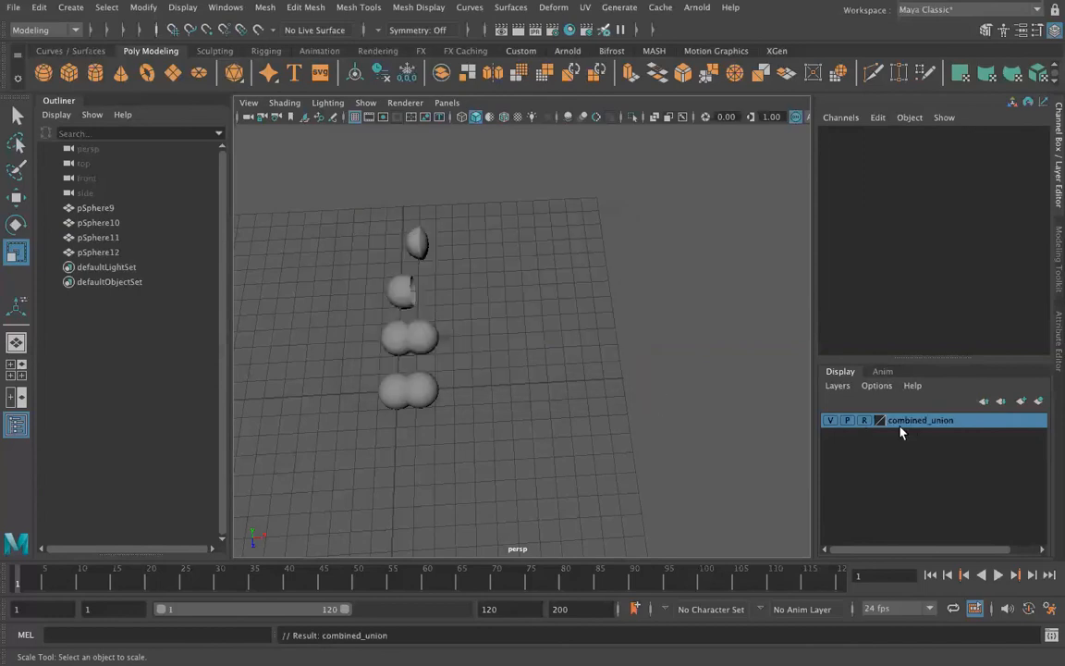
Step: Toggle the visibility of the combined_union layer to check which meshes it controls, leaving it hidden
click(830, 421)
click(830, 421)
click(830, 421)
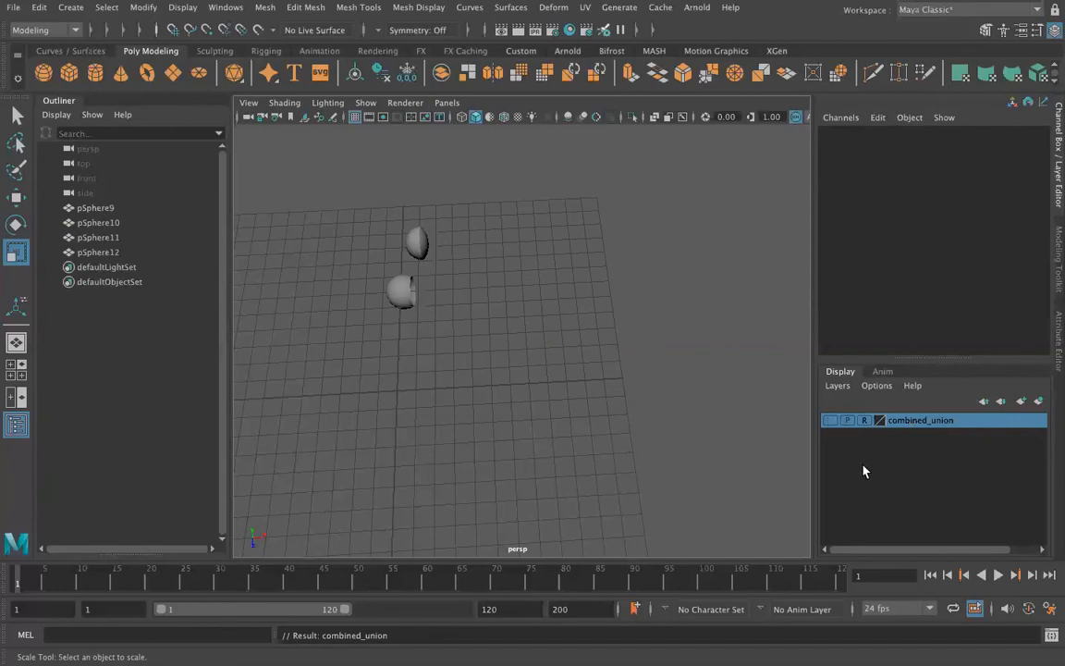
Step: Add the half-cut sphere pSphere11 to the combined_union display layer
click(400, 294)
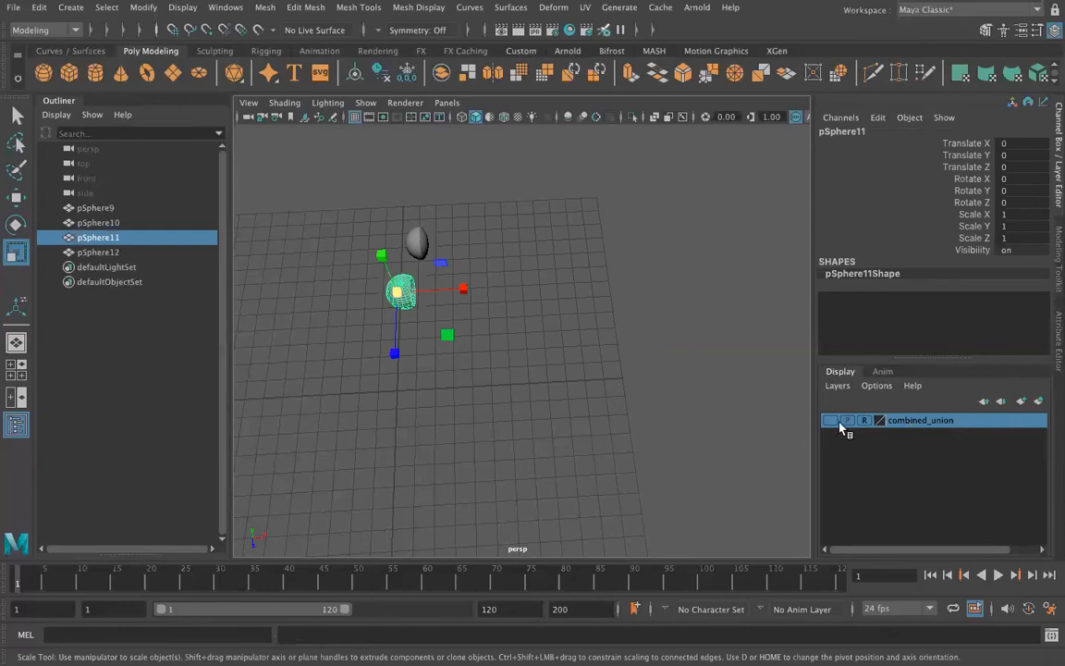
right_click(913, 420)
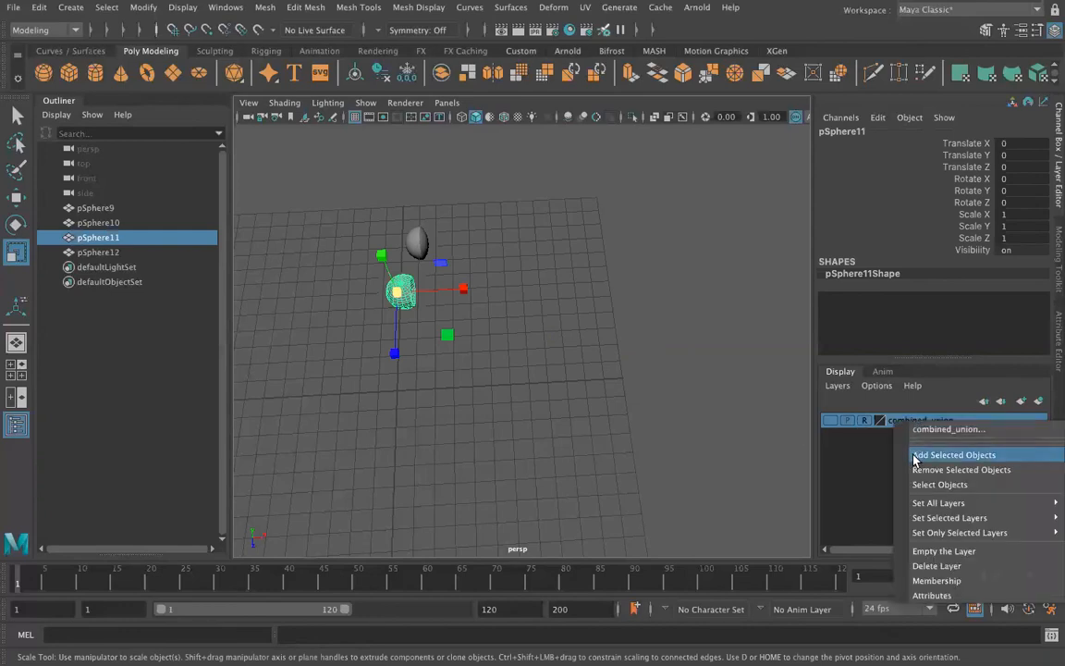
click(916, 455)
Step: Toggle the combined_union layer's visibility repeatedly to test it with pSphere11 as a member, leaving it shown
click(831, 421)
click(830, 421)
click(830, 421)
click(830, 421)
click(830, 421)
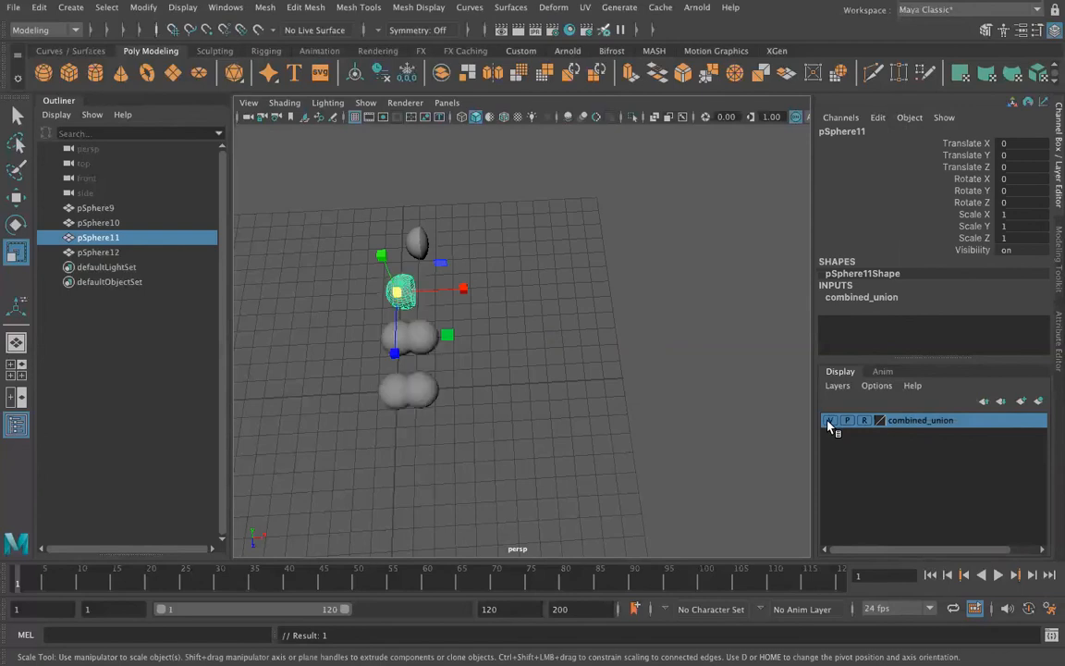
Step: Remove pSphere11 from the combined_union layer and toggle the layer's visibility to test the membership, leaving it shown
right_click(933, 423)
click(922, 467)
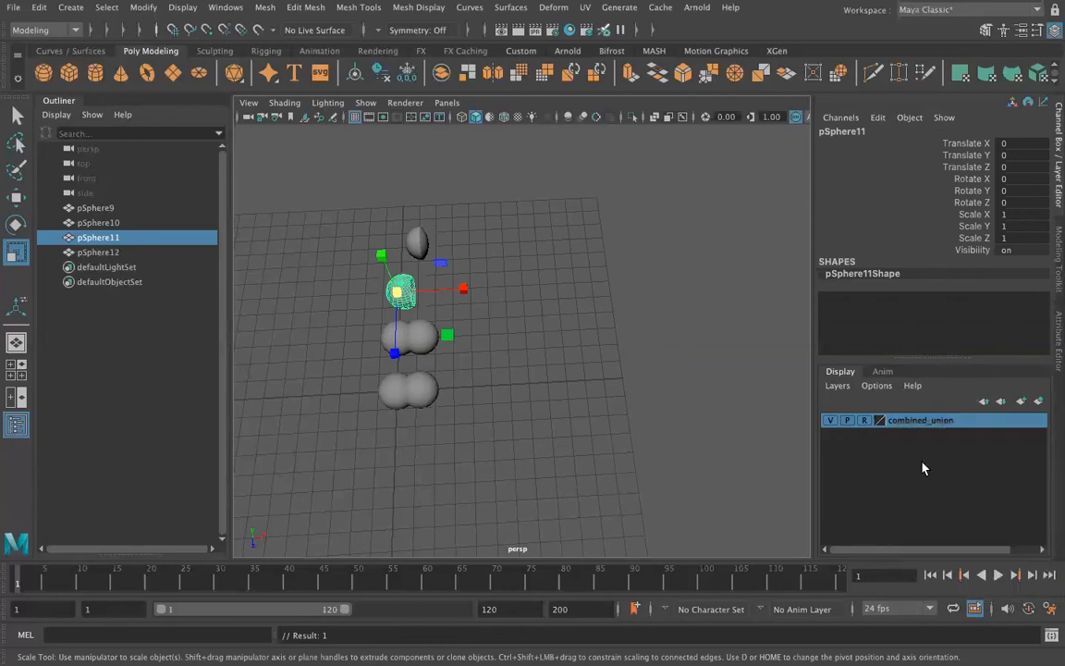
click(829, 421)
click(830, 421)
click(830, 421)
click(829, 421)
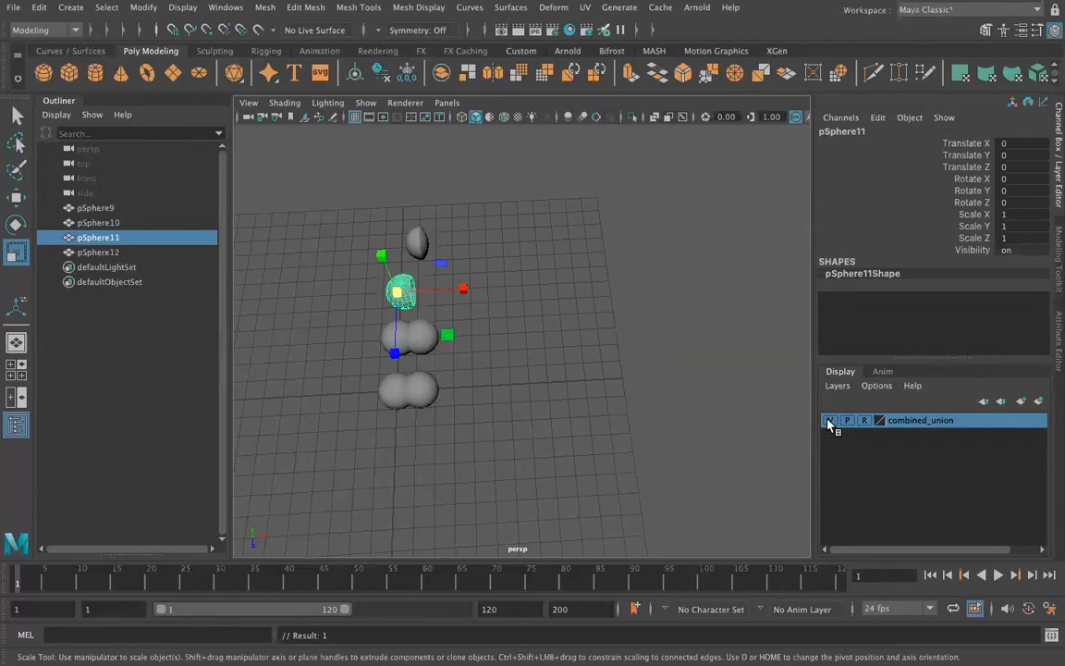